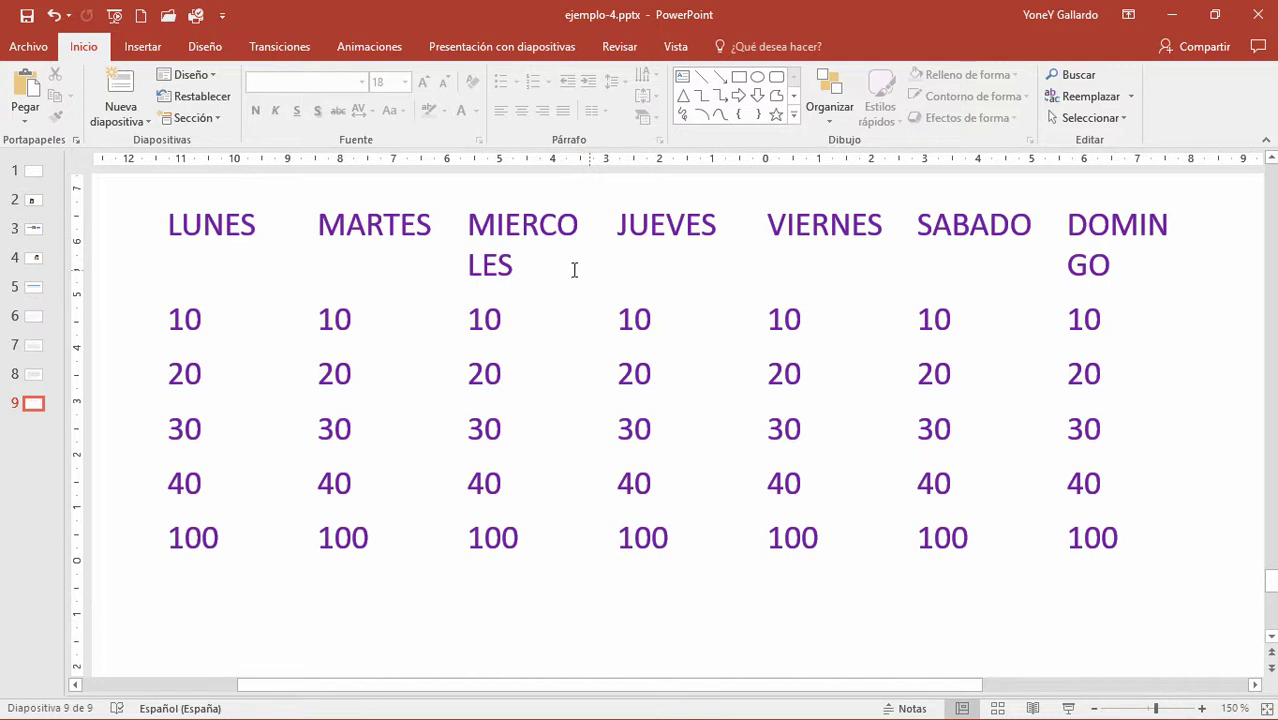
Step: Nudge the weekday table on slide 9 slightly lower and bring up the Presentación layout tools
left_click(518, 240)
left_click_drag(530, 197, 538, 219)
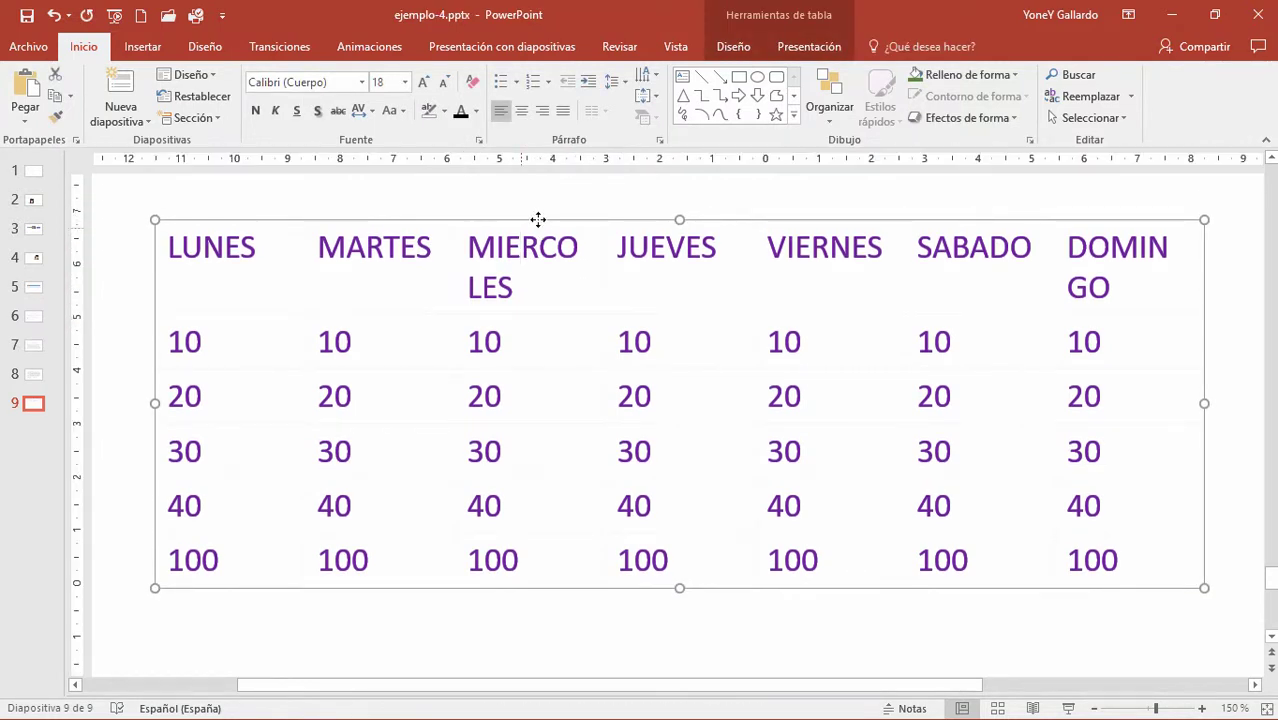
left_click(730, 48)
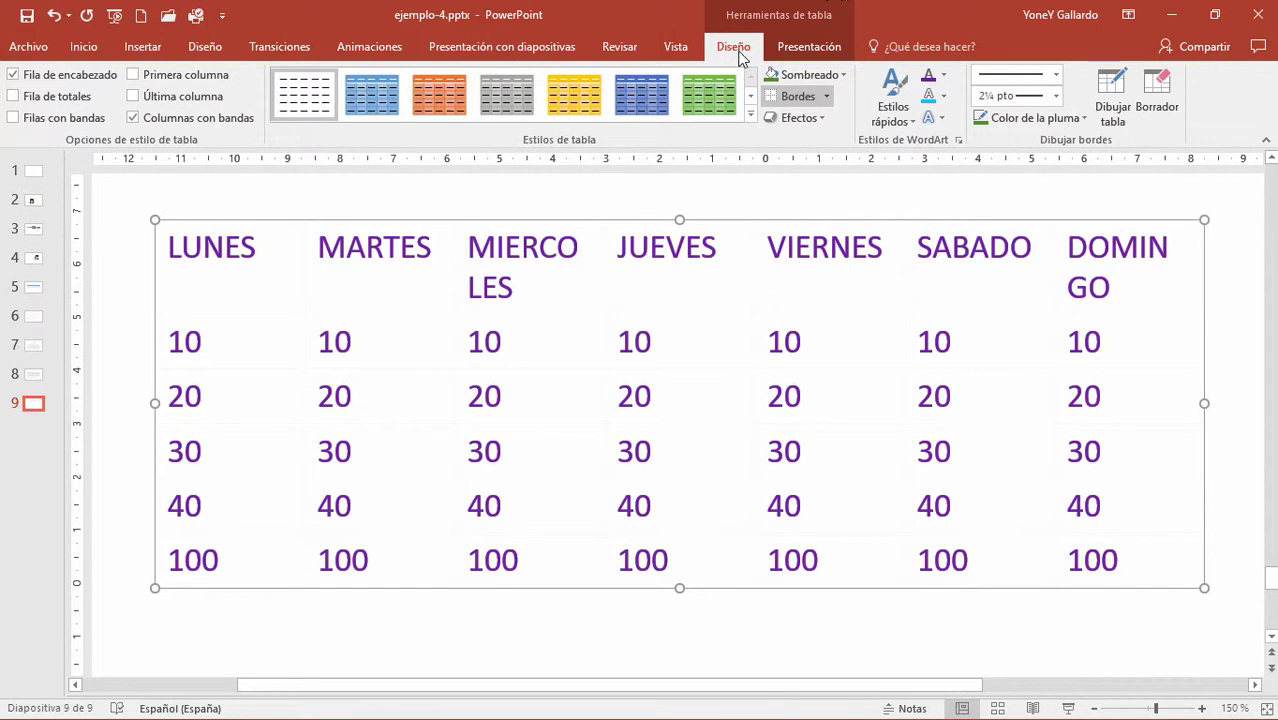
left_click(797, 50)
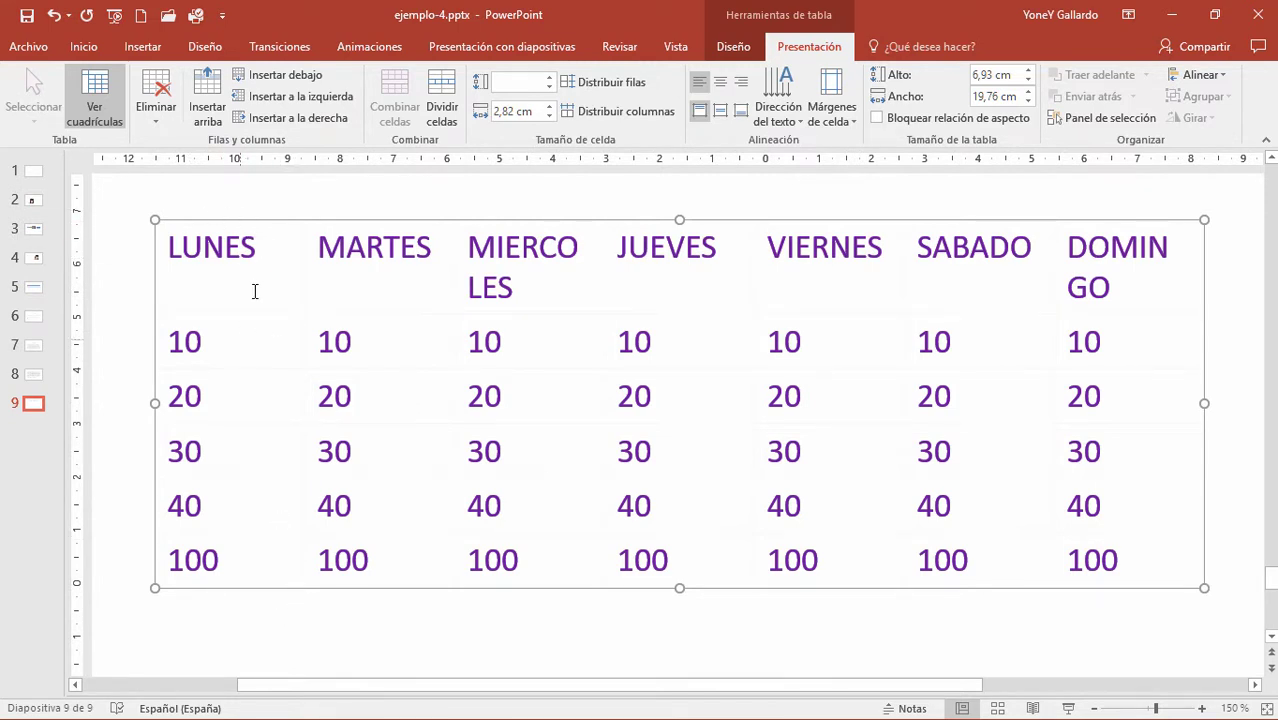
left_click(217, 250)
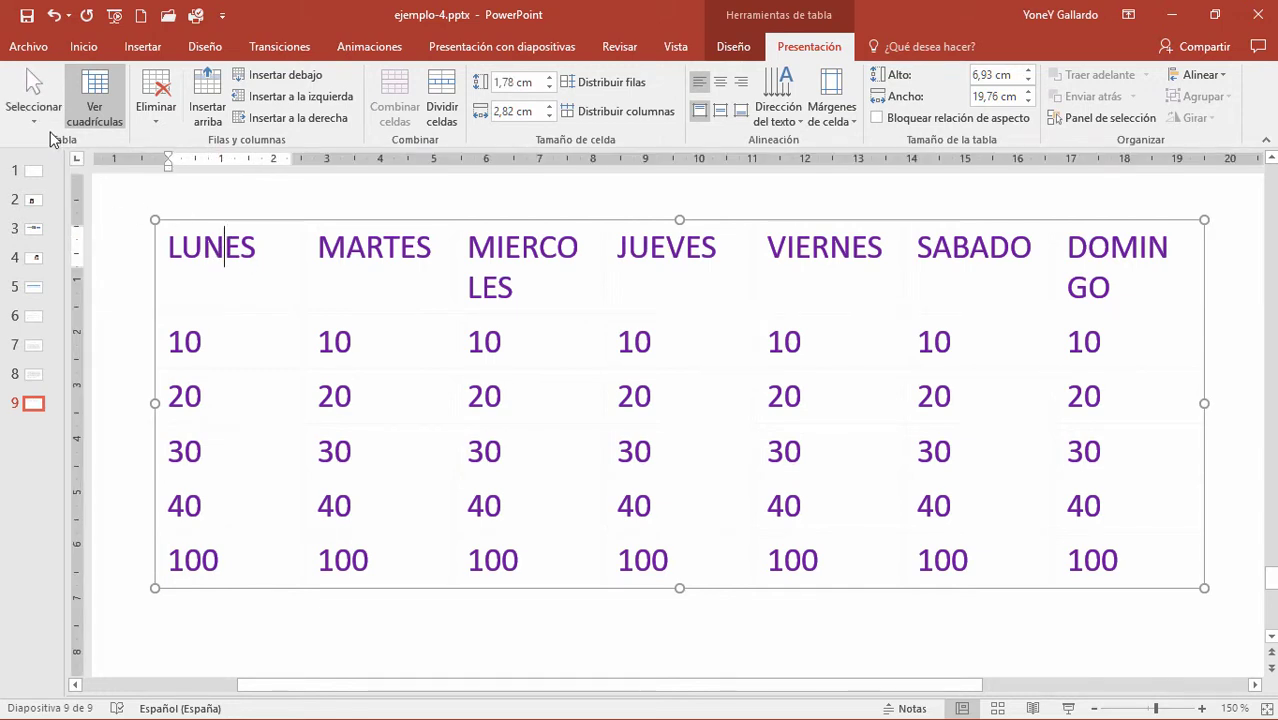
left_click(41, 114)
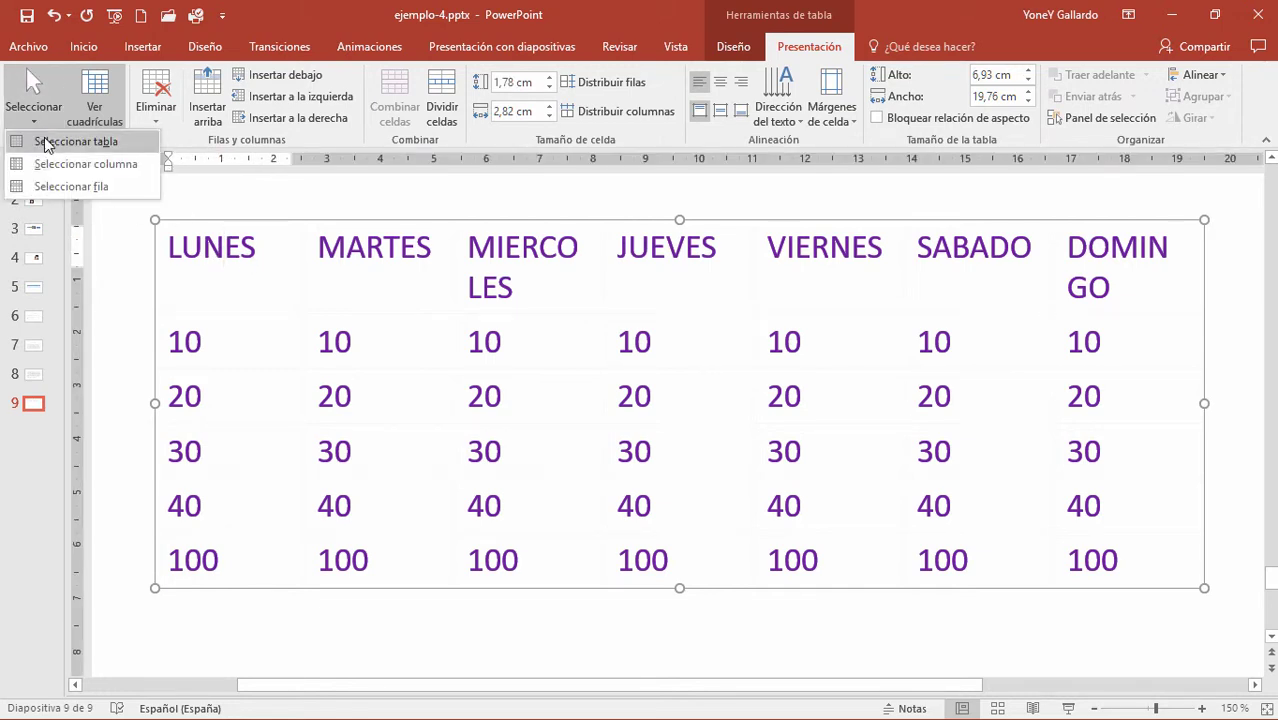
left_click(45, 143)
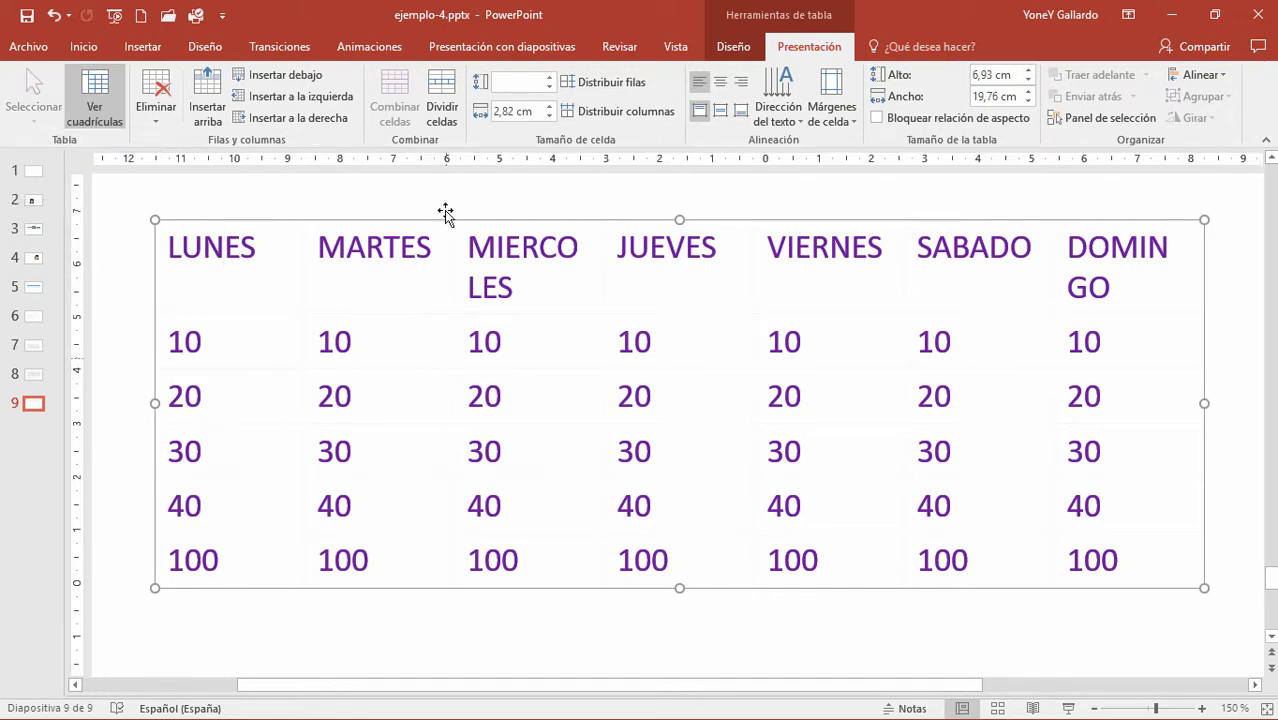
left_click(361, 283)
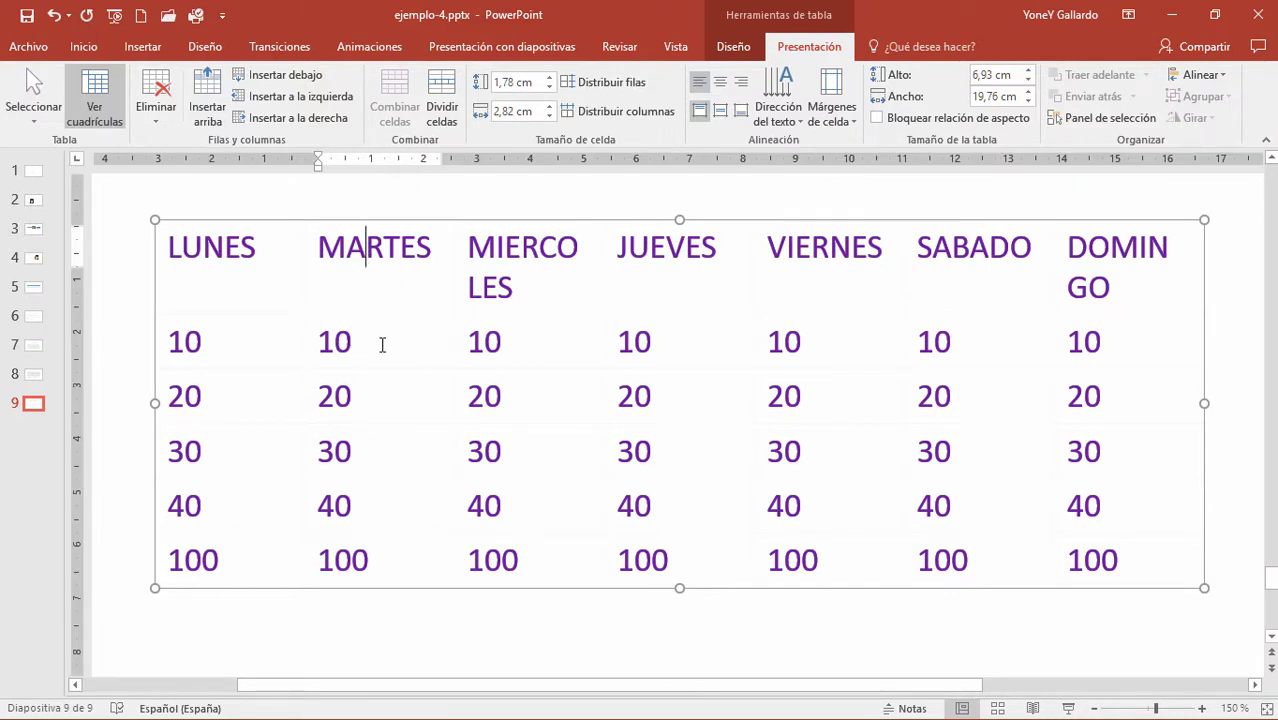
left_click(352, 341)
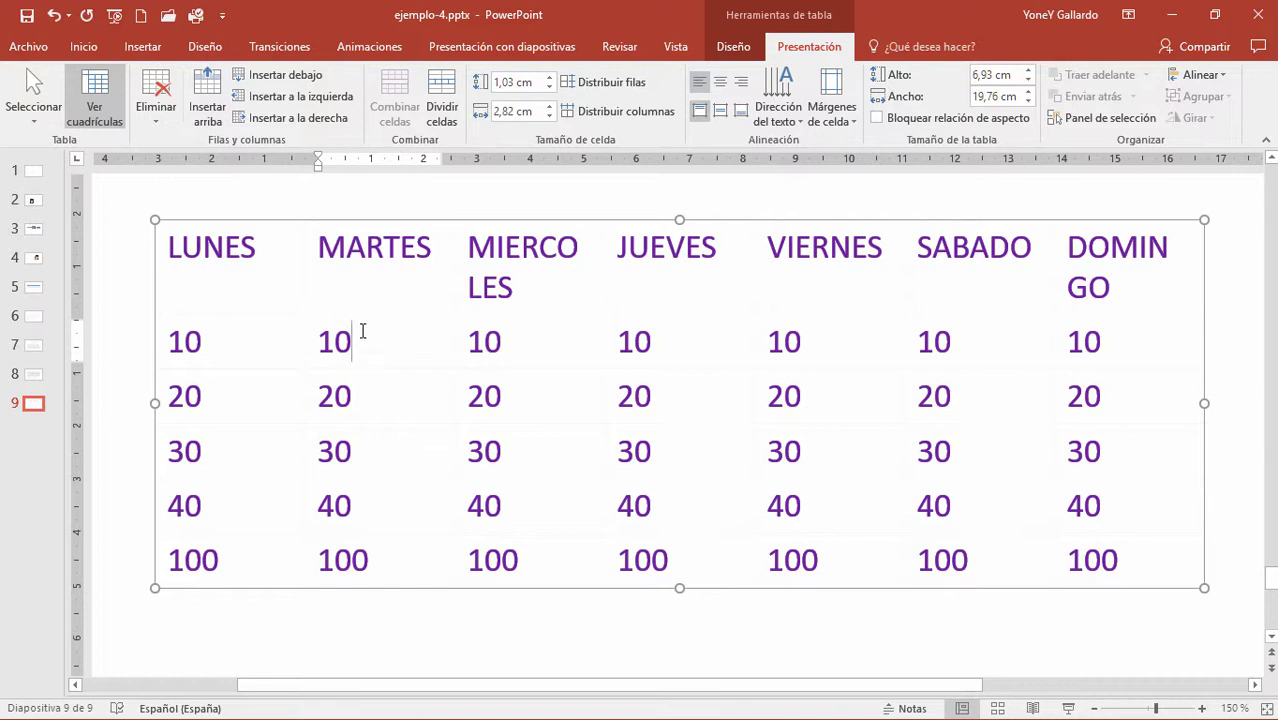
left_click(36, 120)
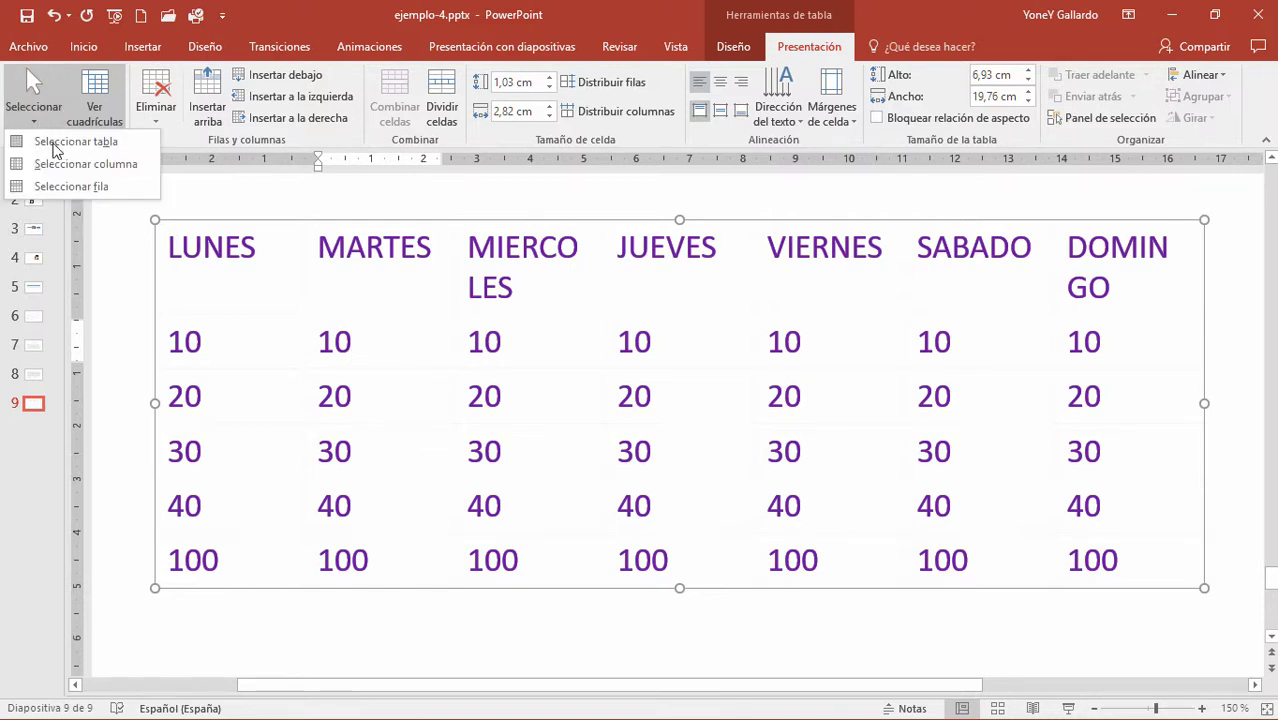
left_click(30, 163)
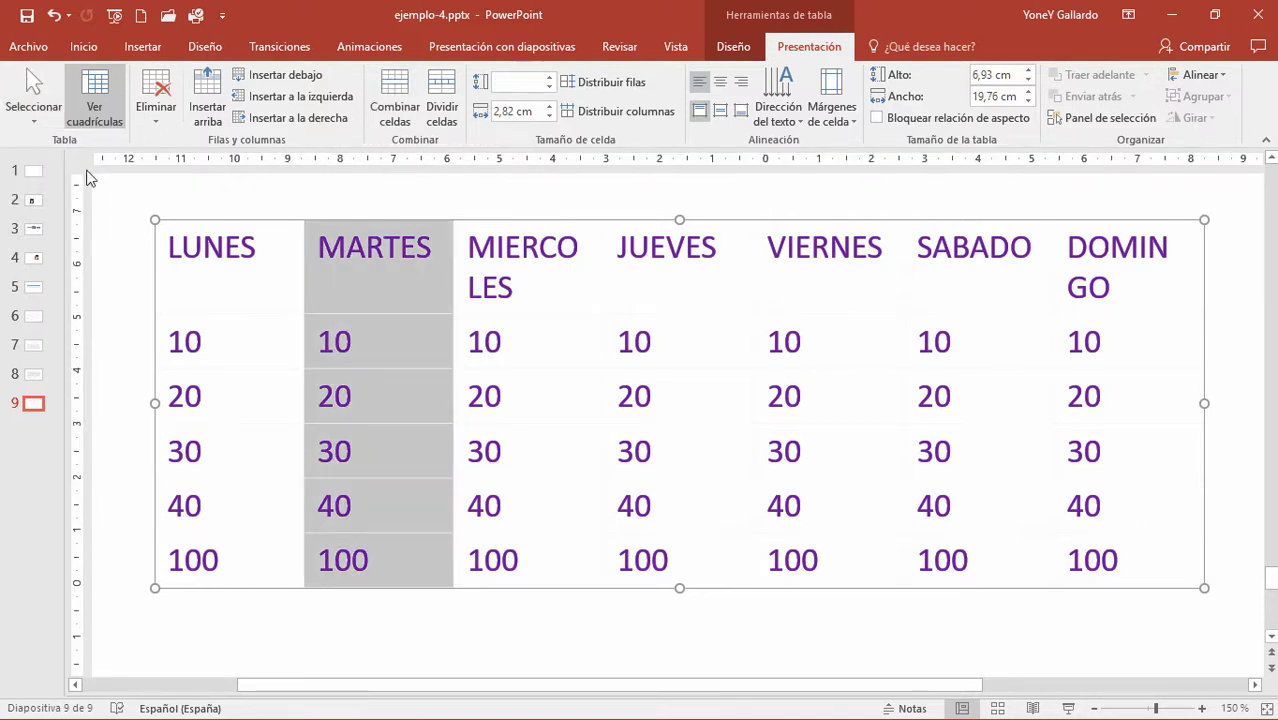
left_click(484, 342)
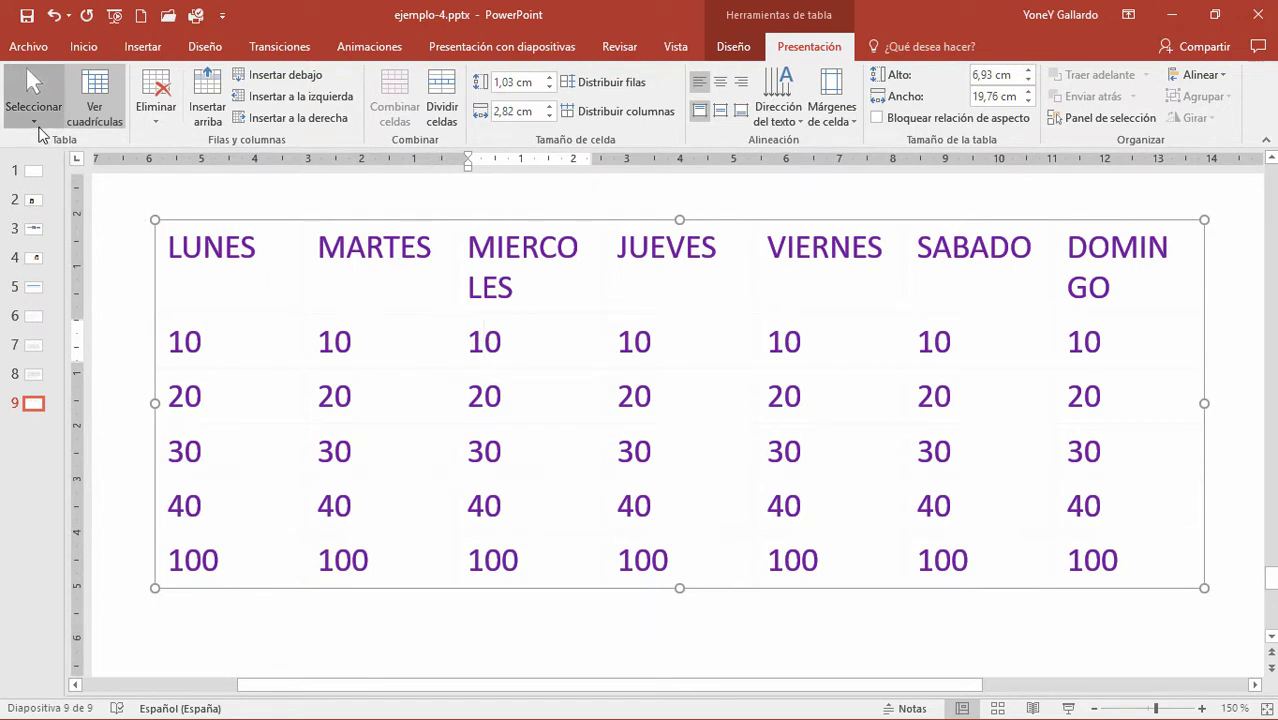
left_click(36, 118)
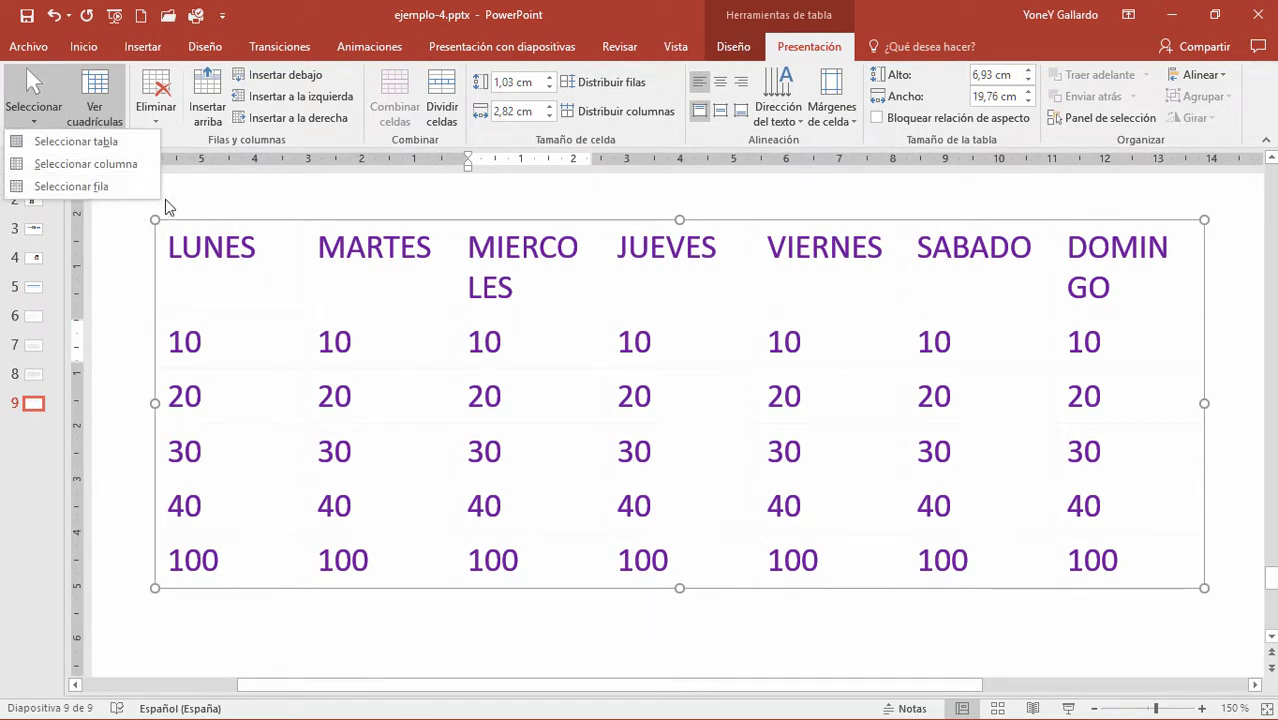
left_click(80, 186)
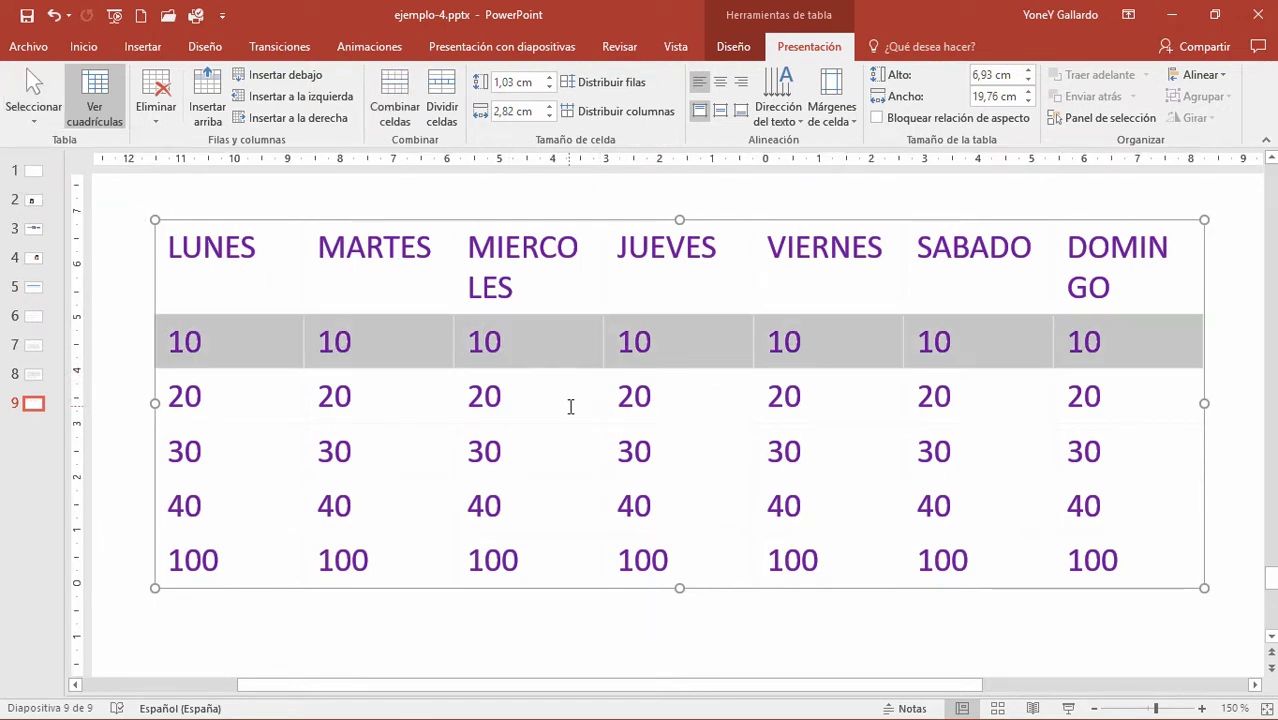
left_click(570, 406)
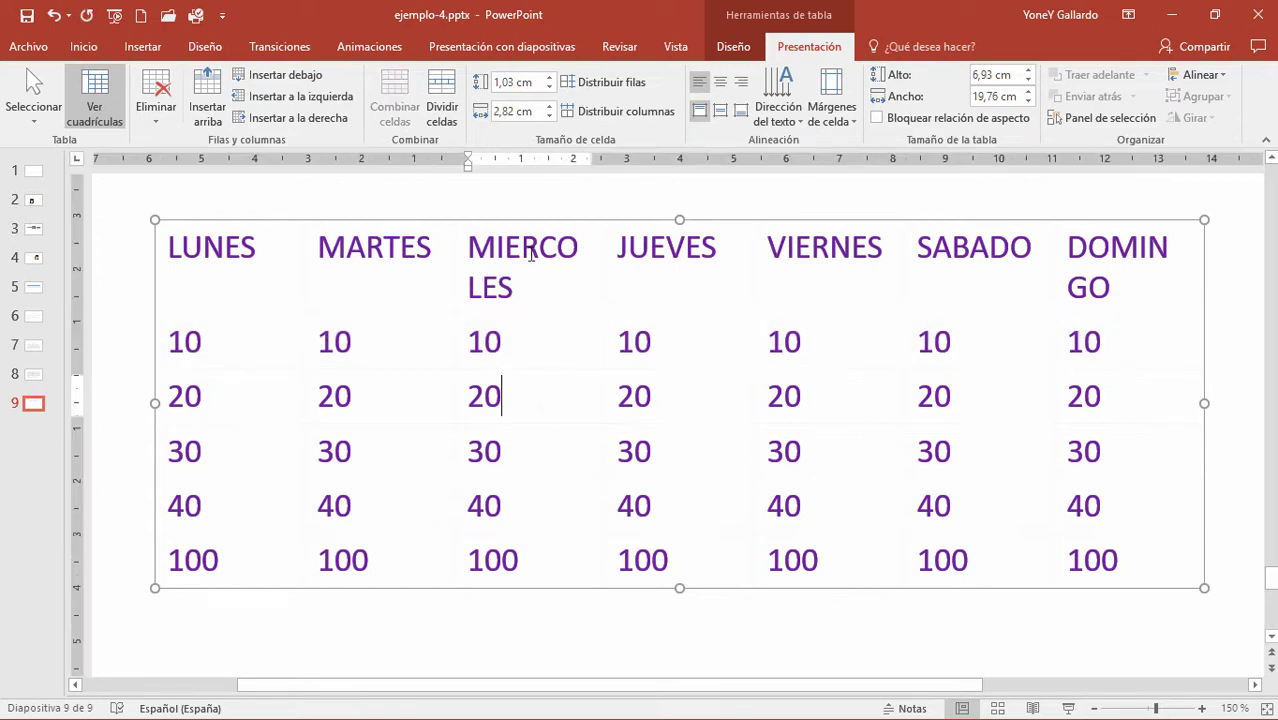
left_click(431, 339)
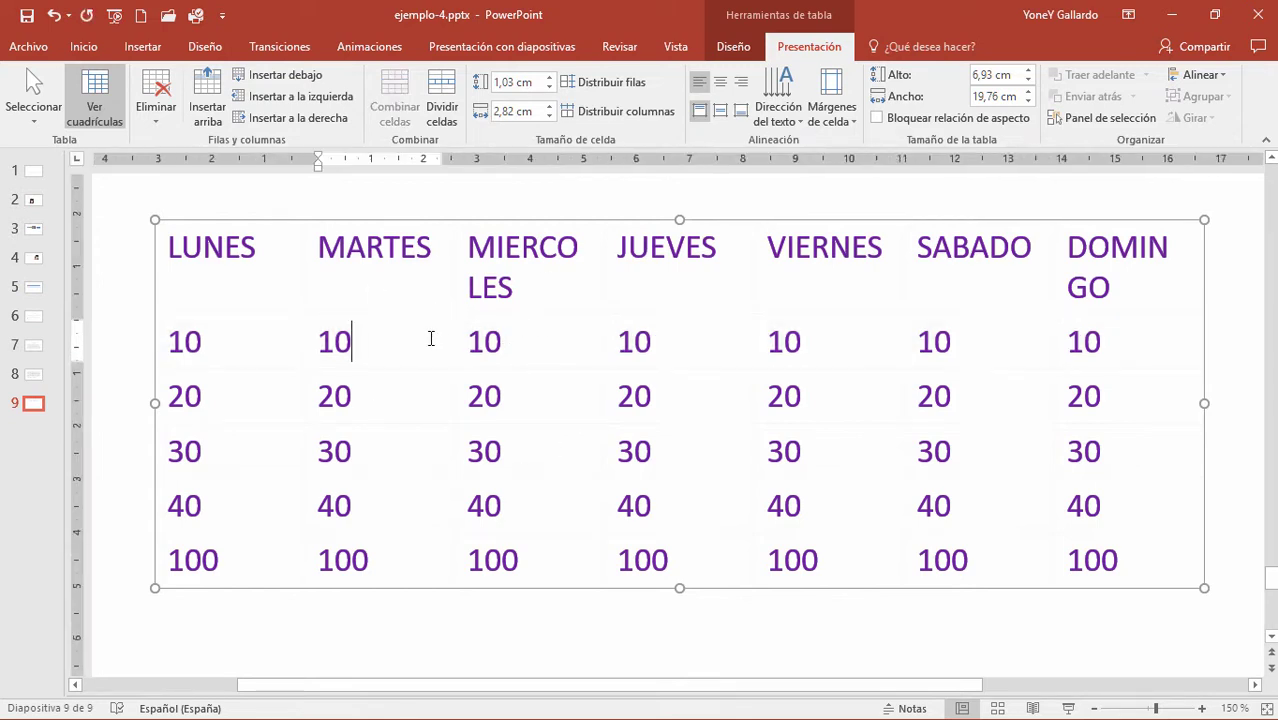
left_click(100, 115)
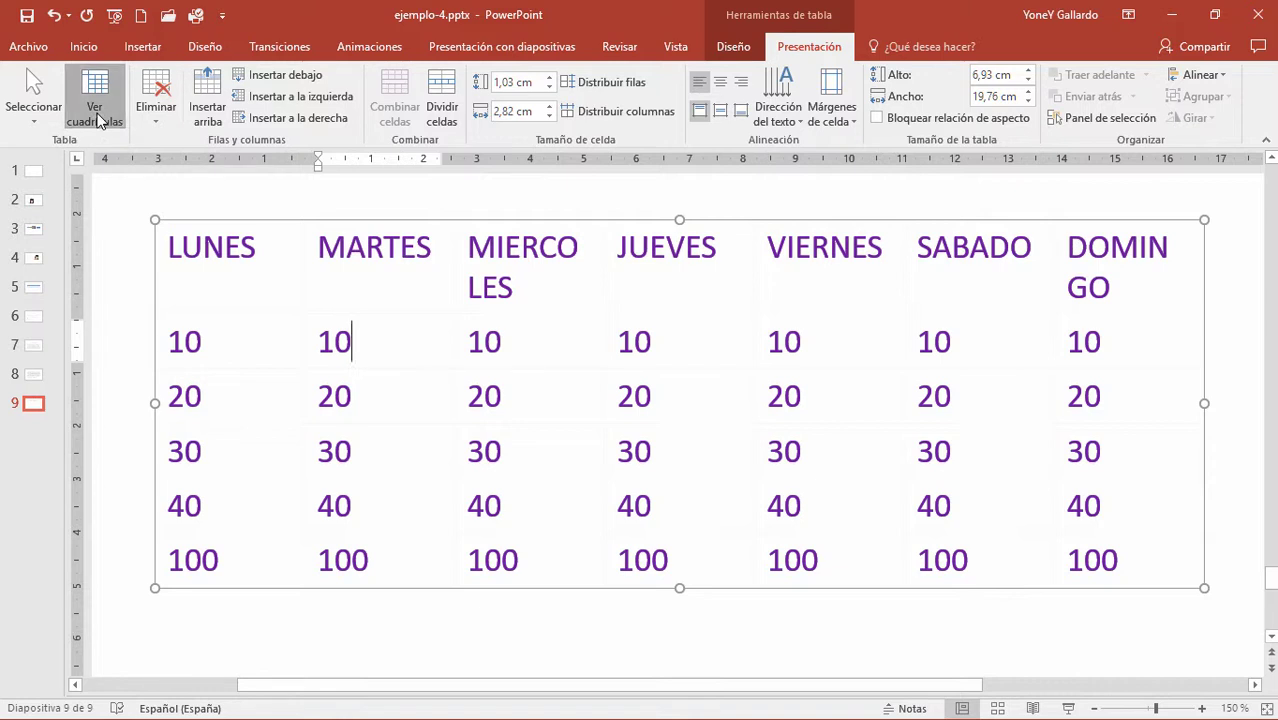
left_click(97, 105)
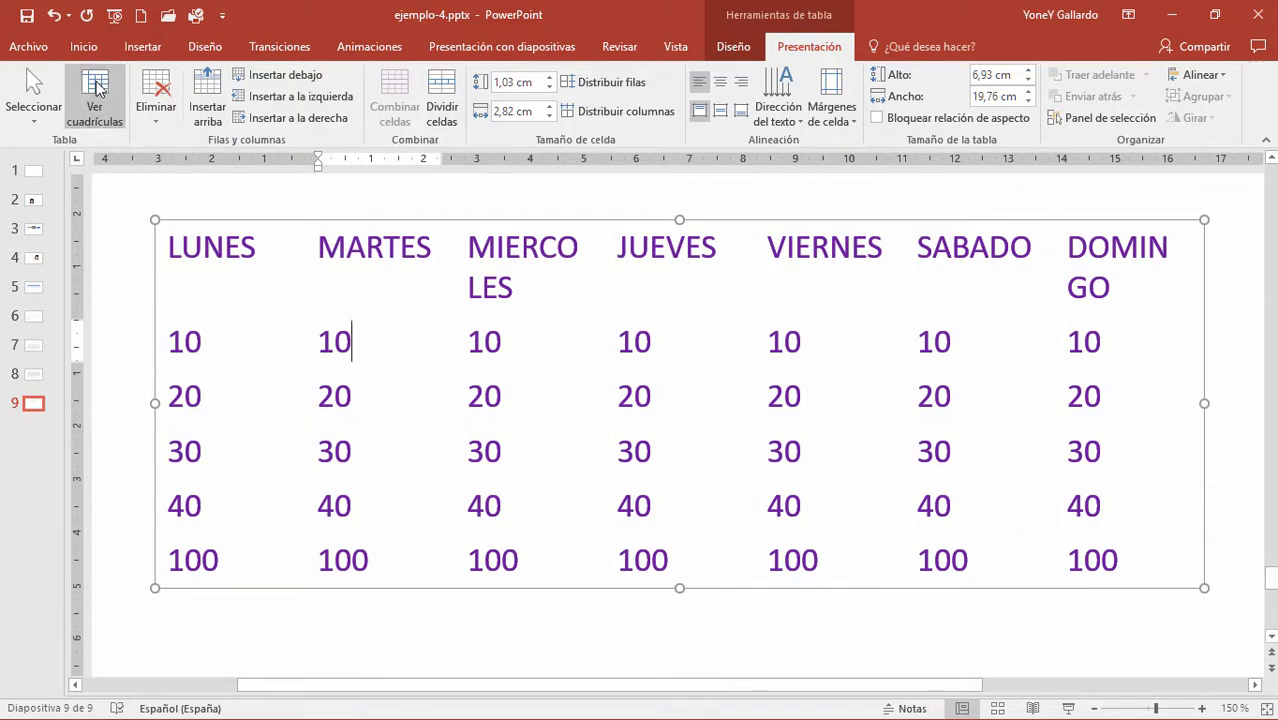
left_click(566, 220)
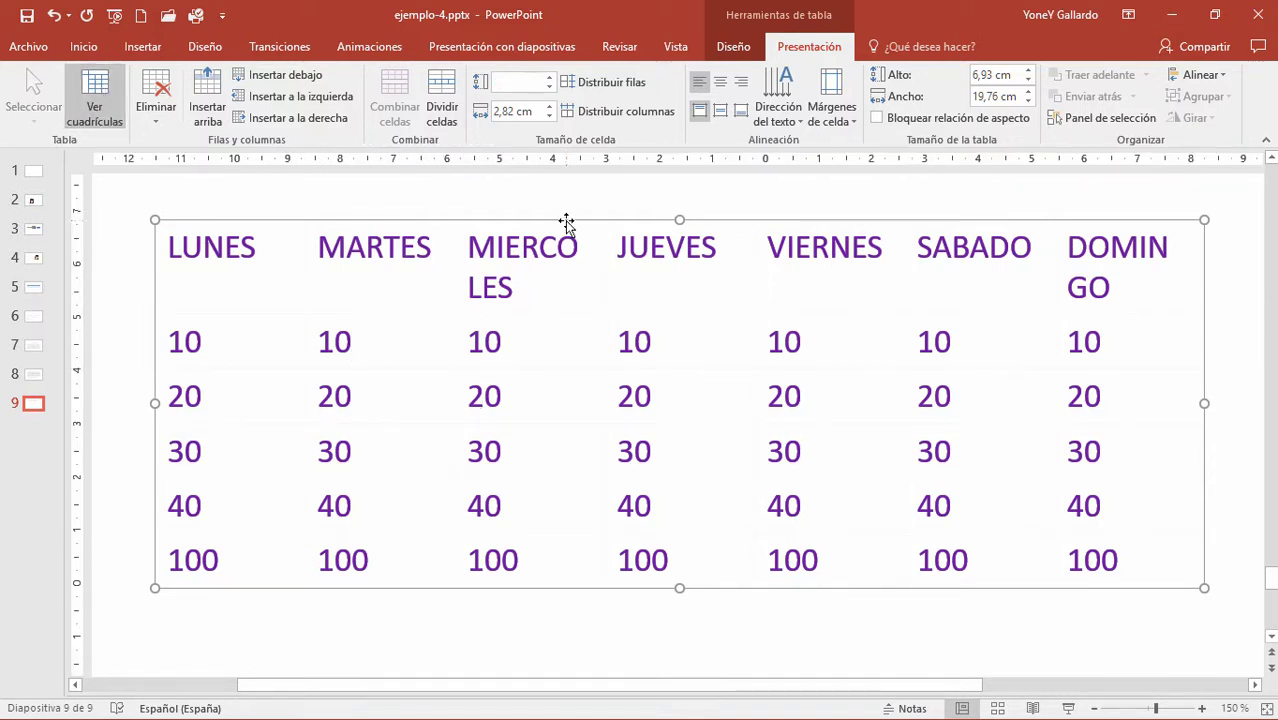
left_click(730, 47)
left_click(826, 96)
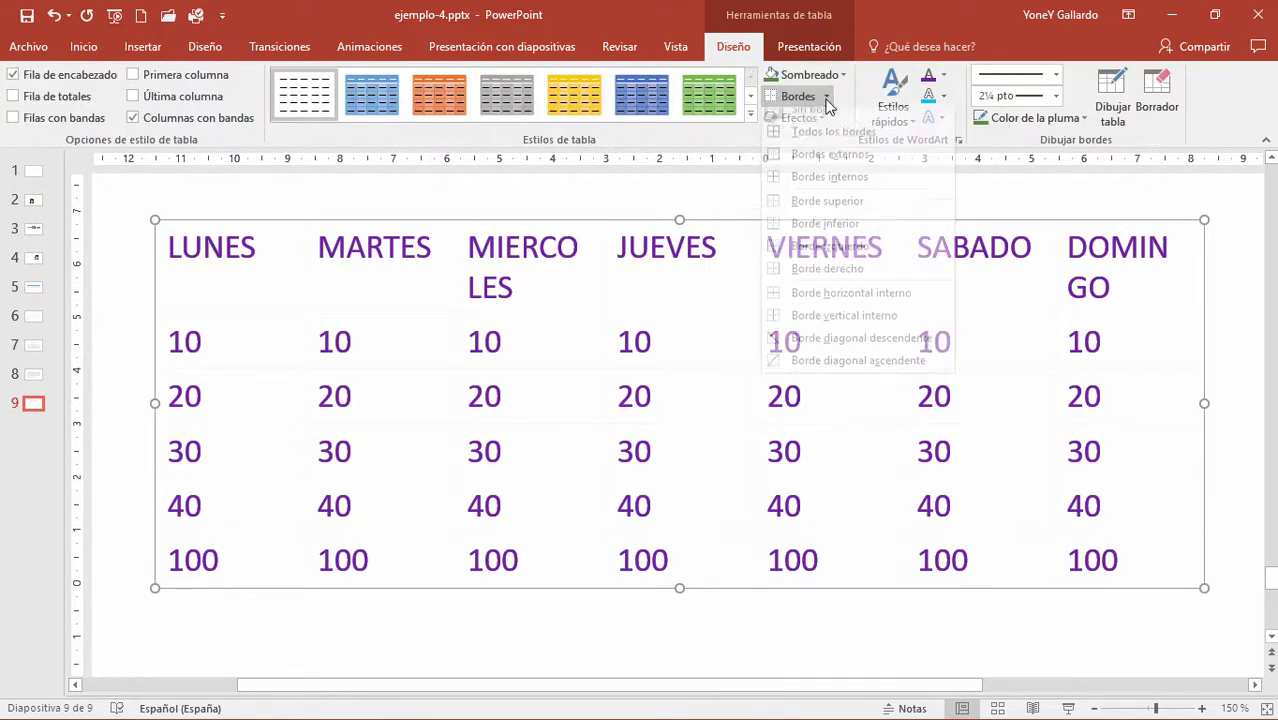
left_click(829, 143)
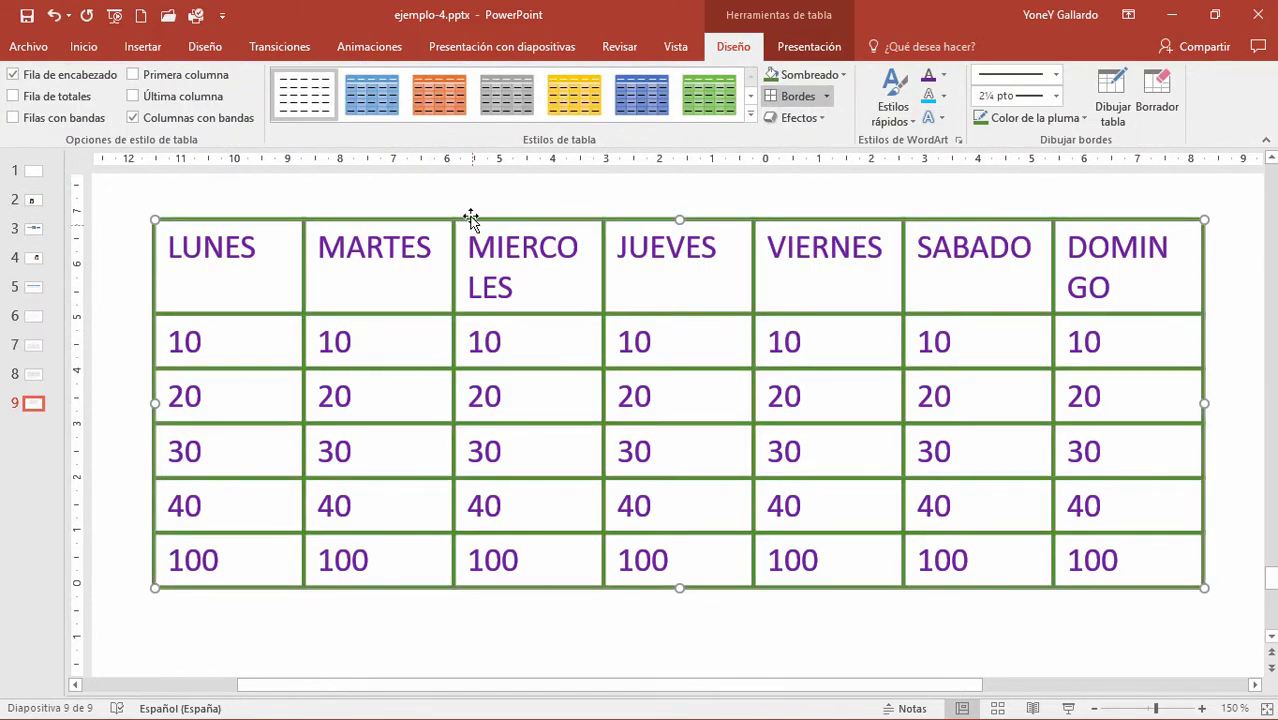
left_click(808, 47)
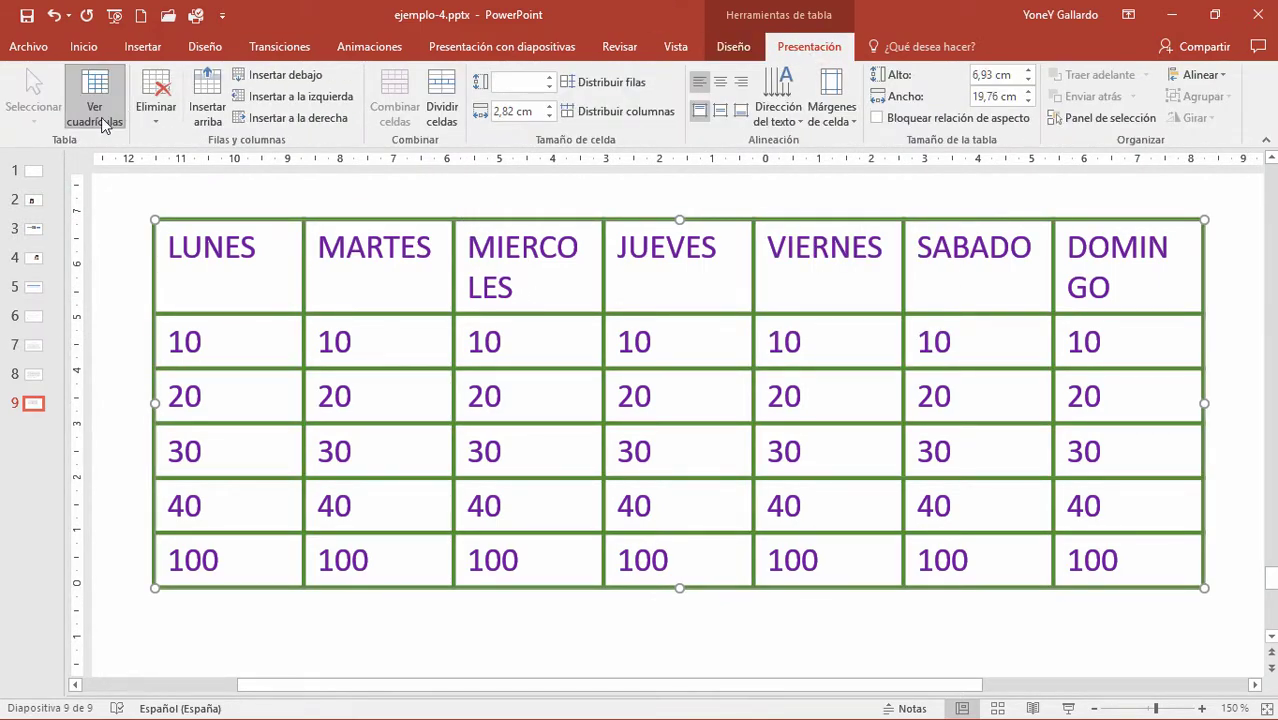
left_click(433, 388)
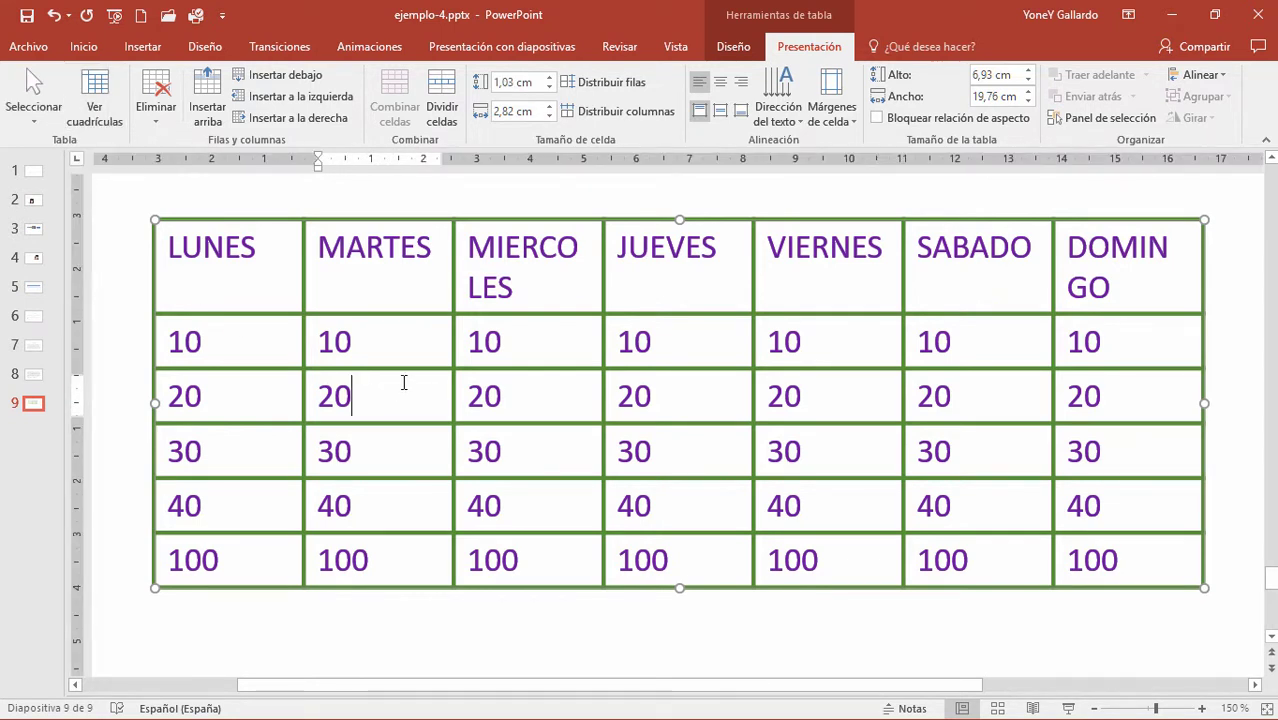
left_click(407, 220)
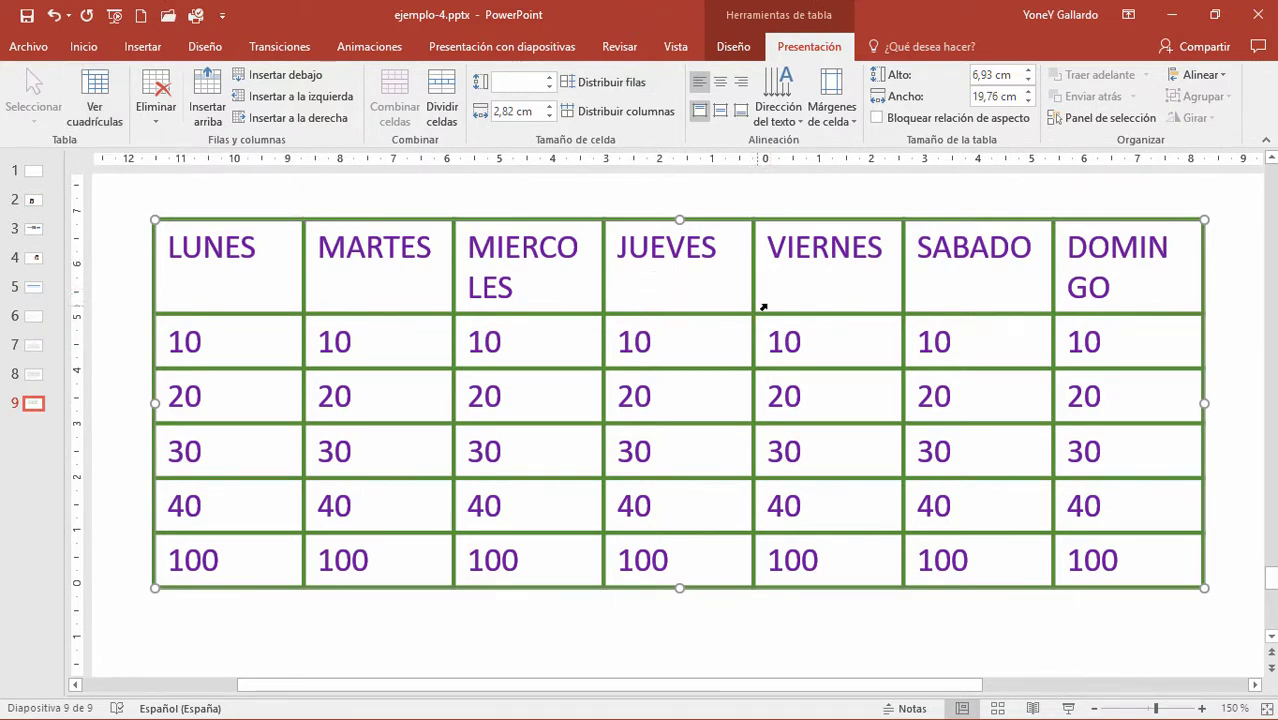
key("ctrl+z")
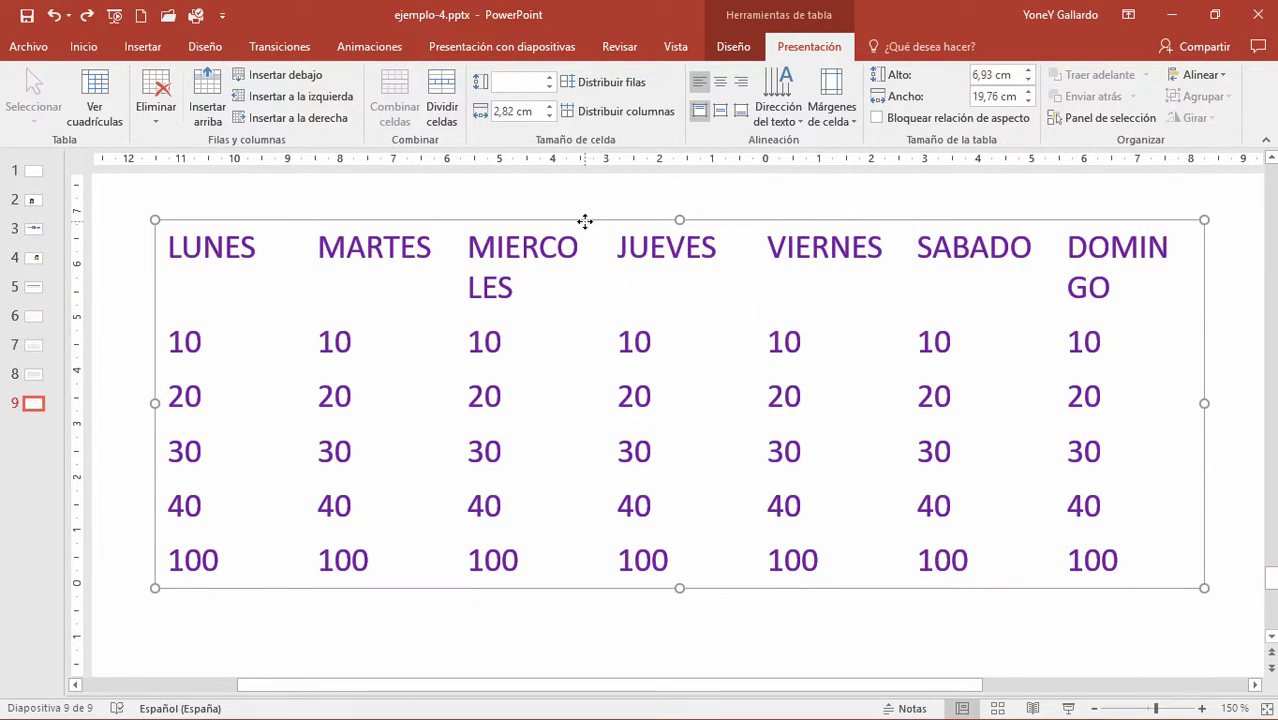
left_click(95, 100)
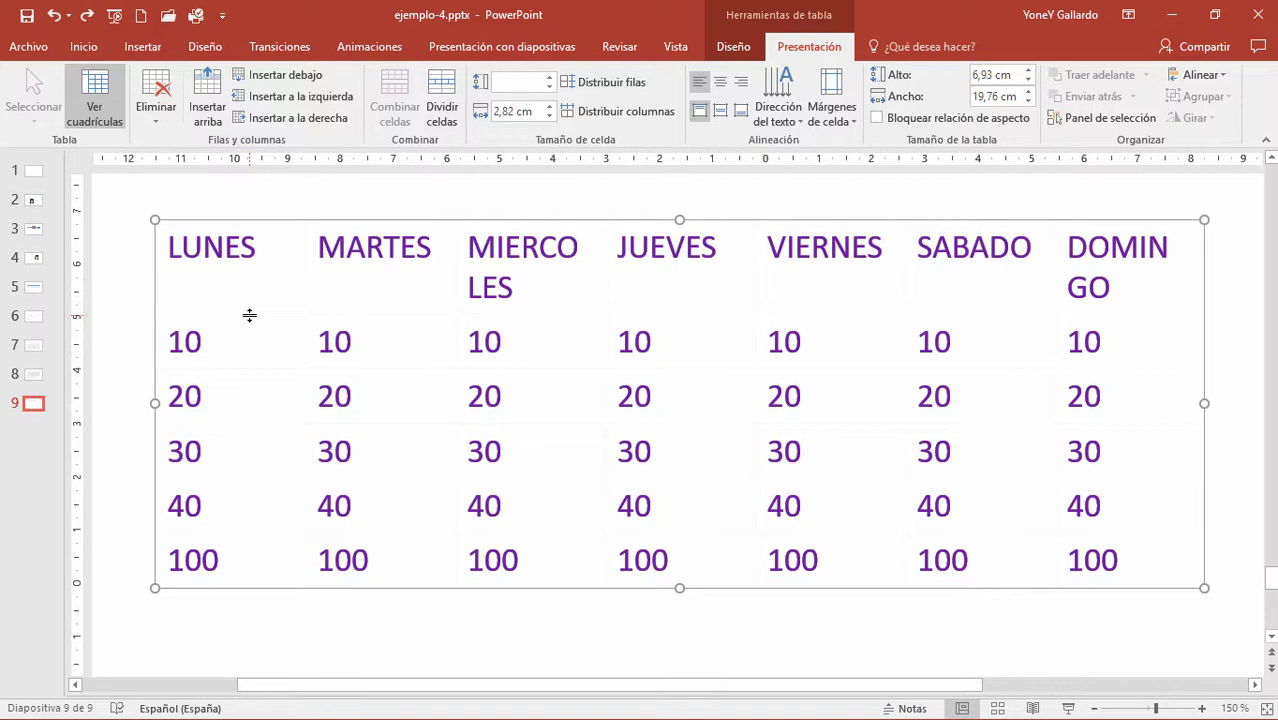
left_click_drag(249, 315, 266, 310)
left_click(99, 91)
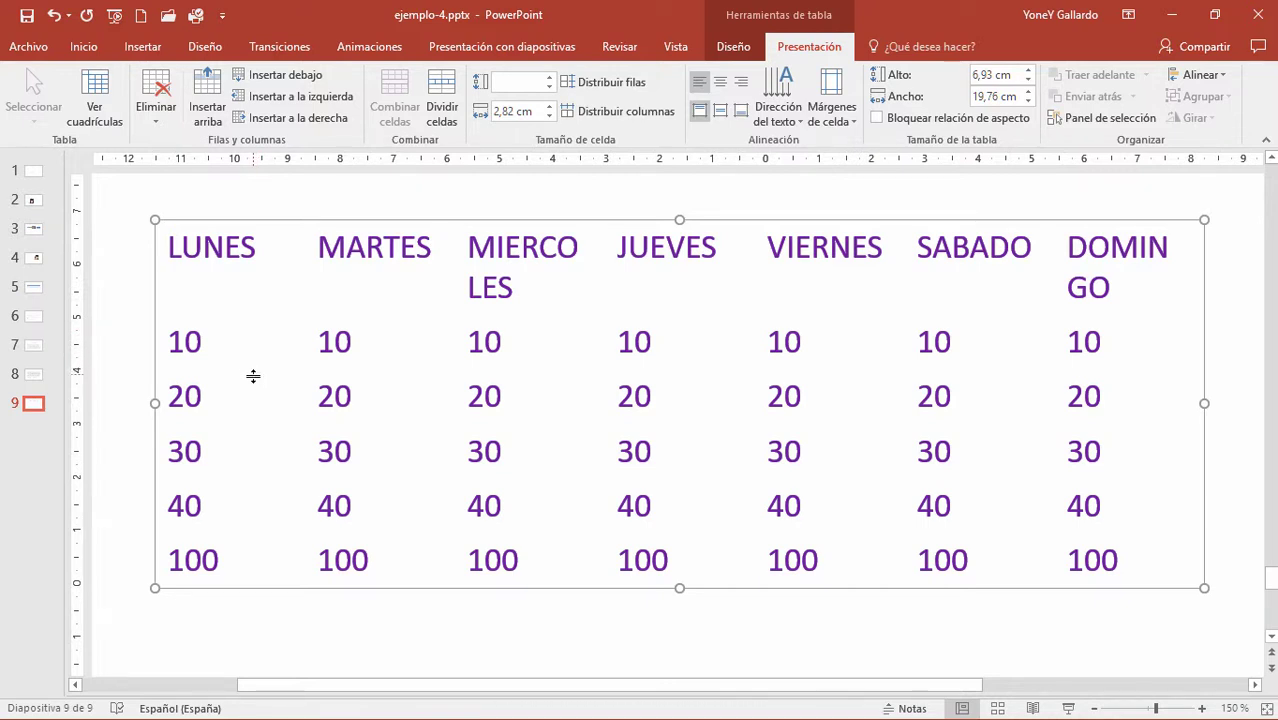
left_click_drag(259, 424, 259, 424)
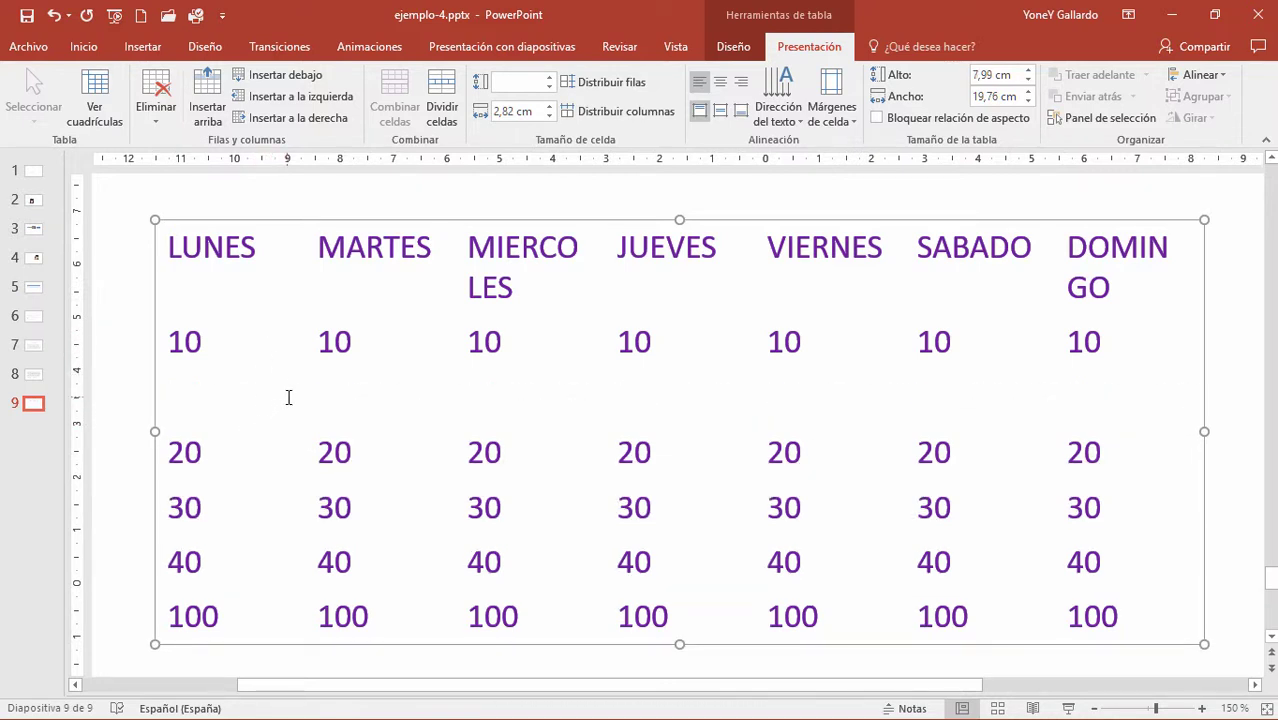
key("ctrl+z")
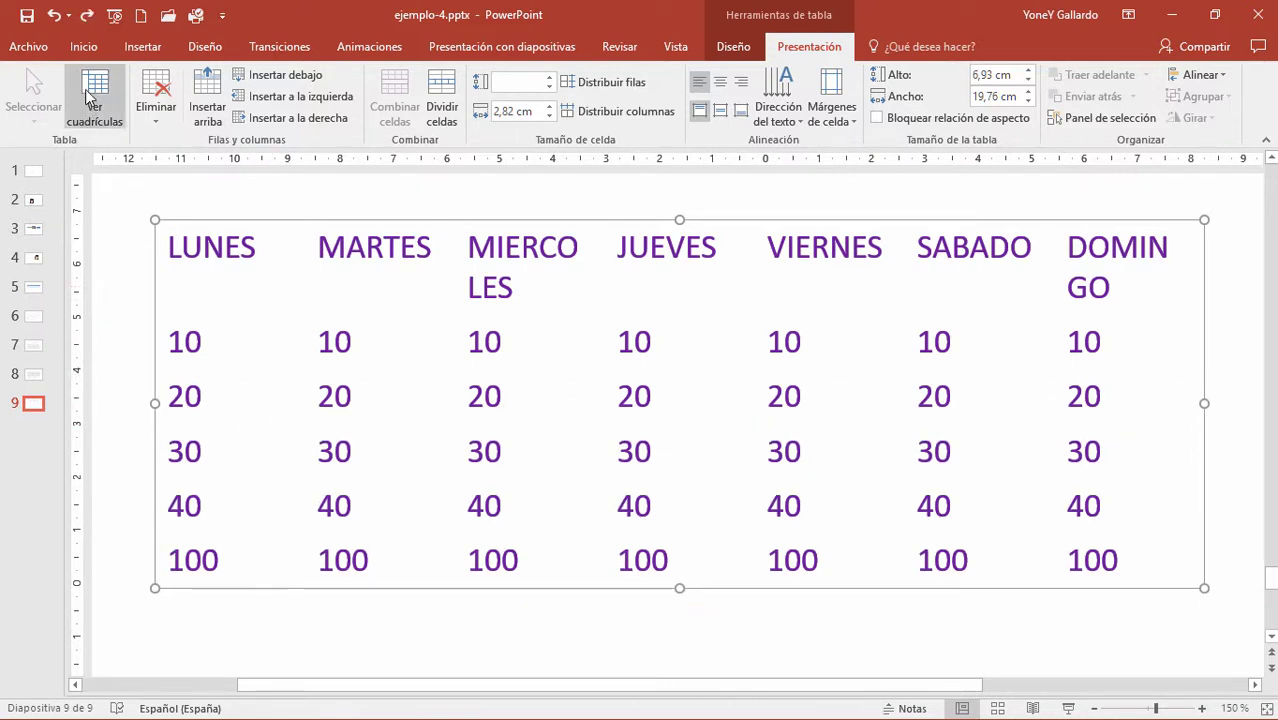
left_click(93, 92)
left_click(431, 345)
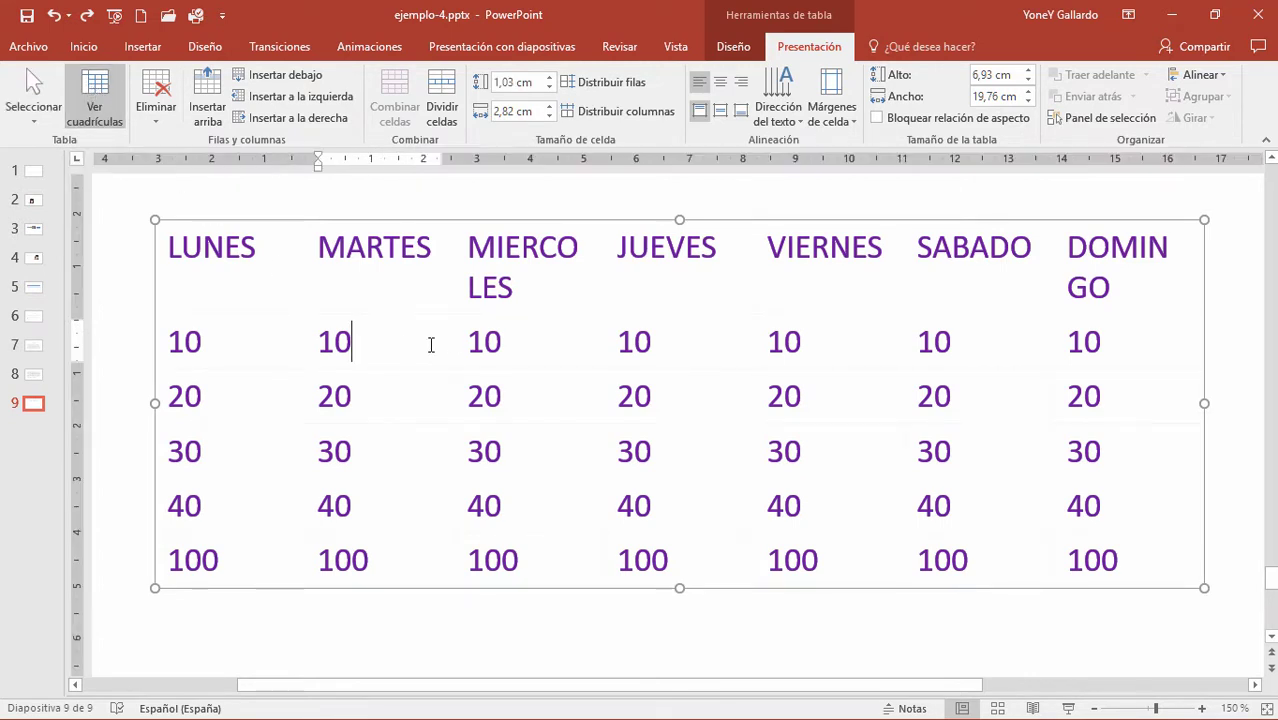
double_click(323, 340)
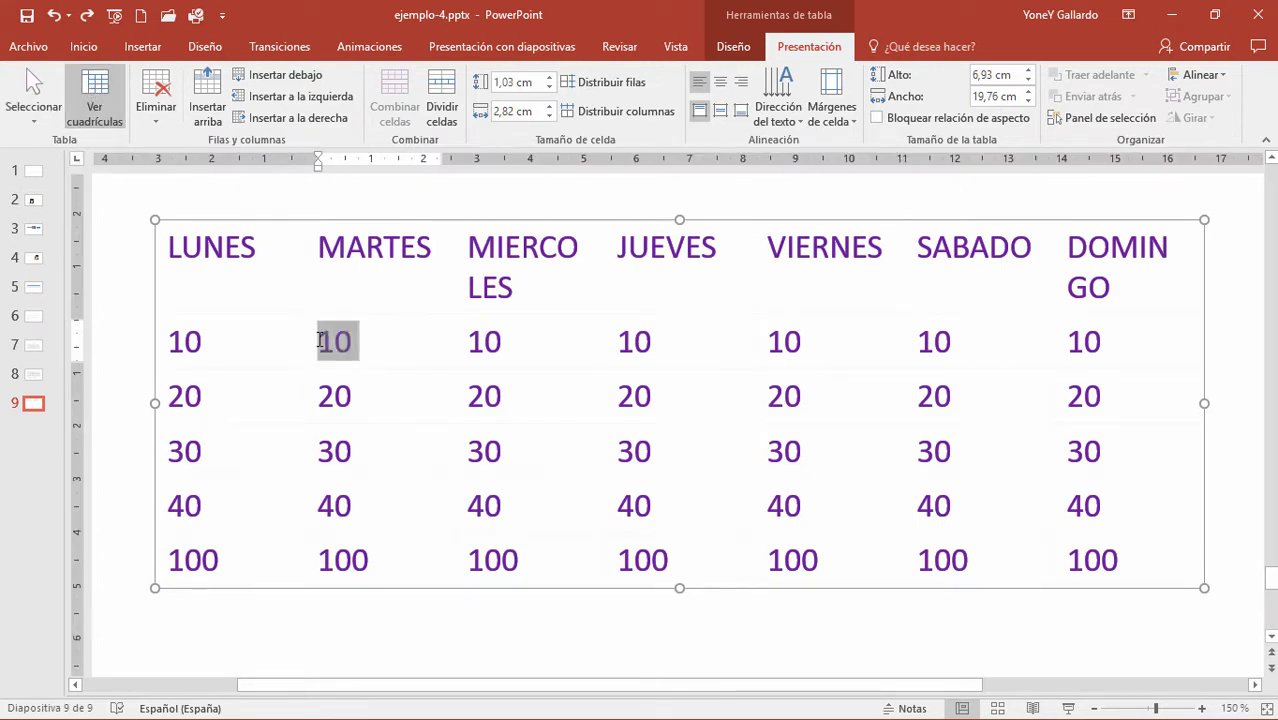
left_click(378, 355)
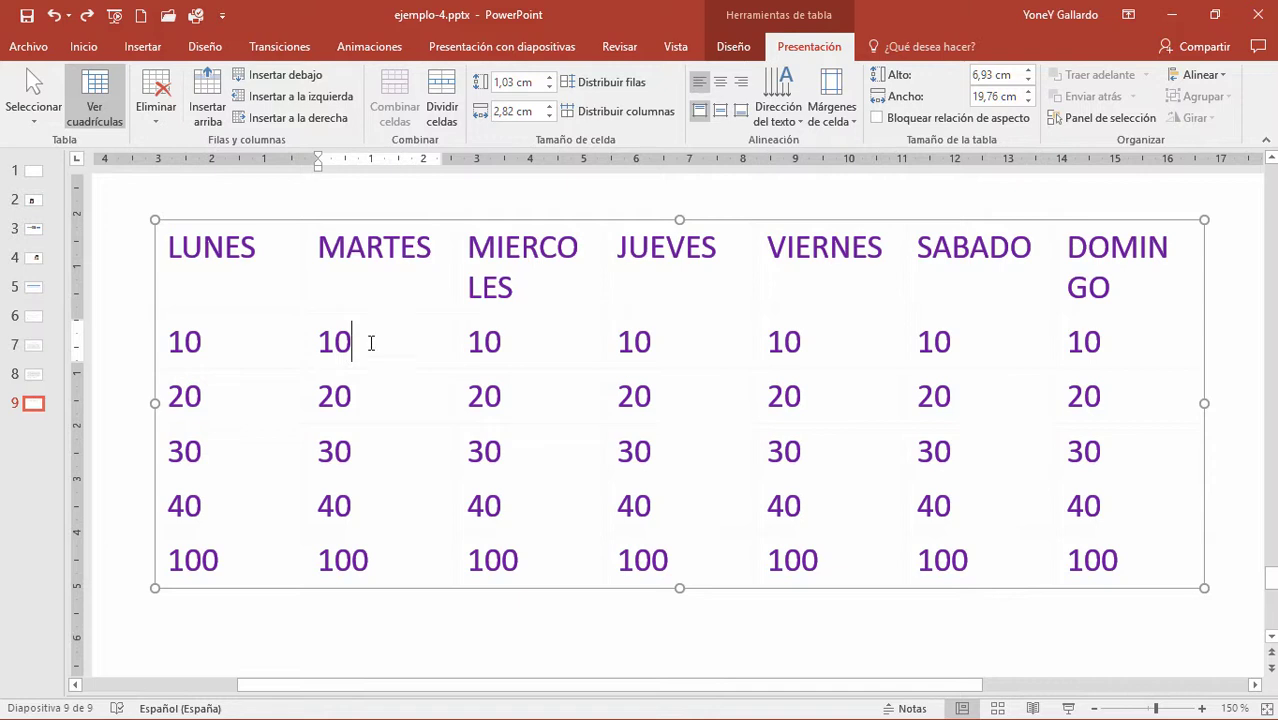
left_click(160, 112)
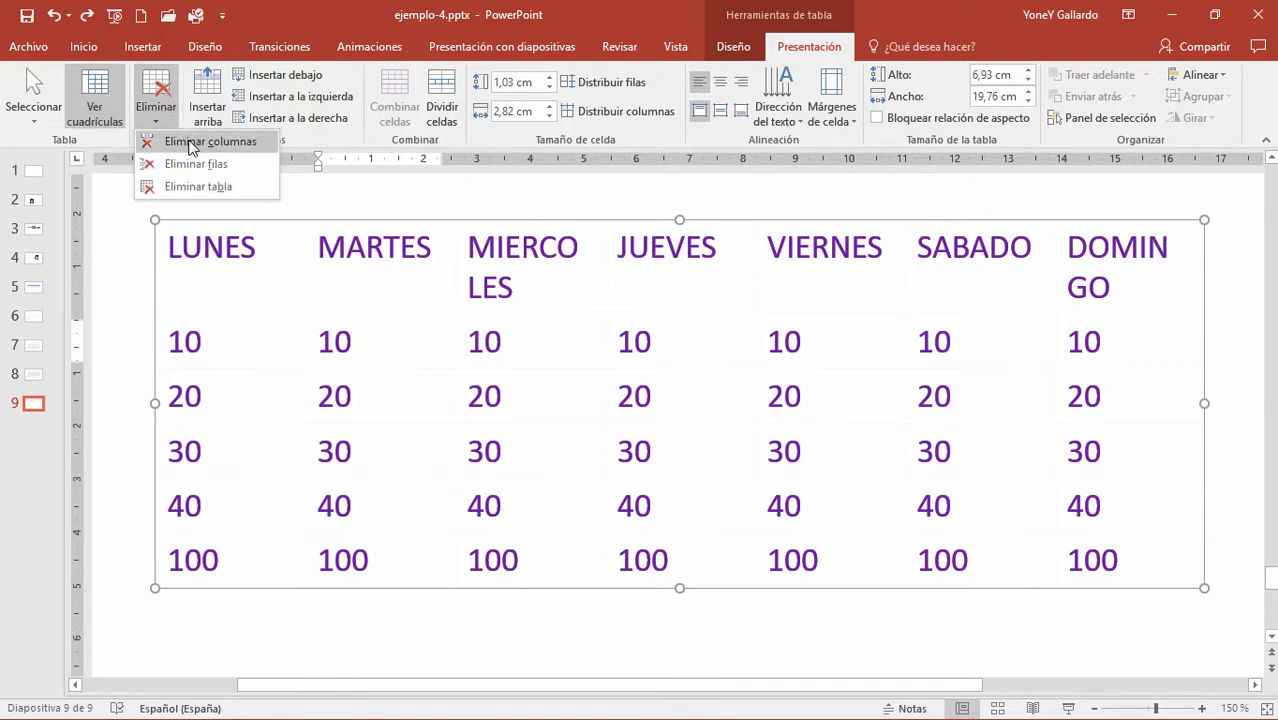
left_click(358, 343)
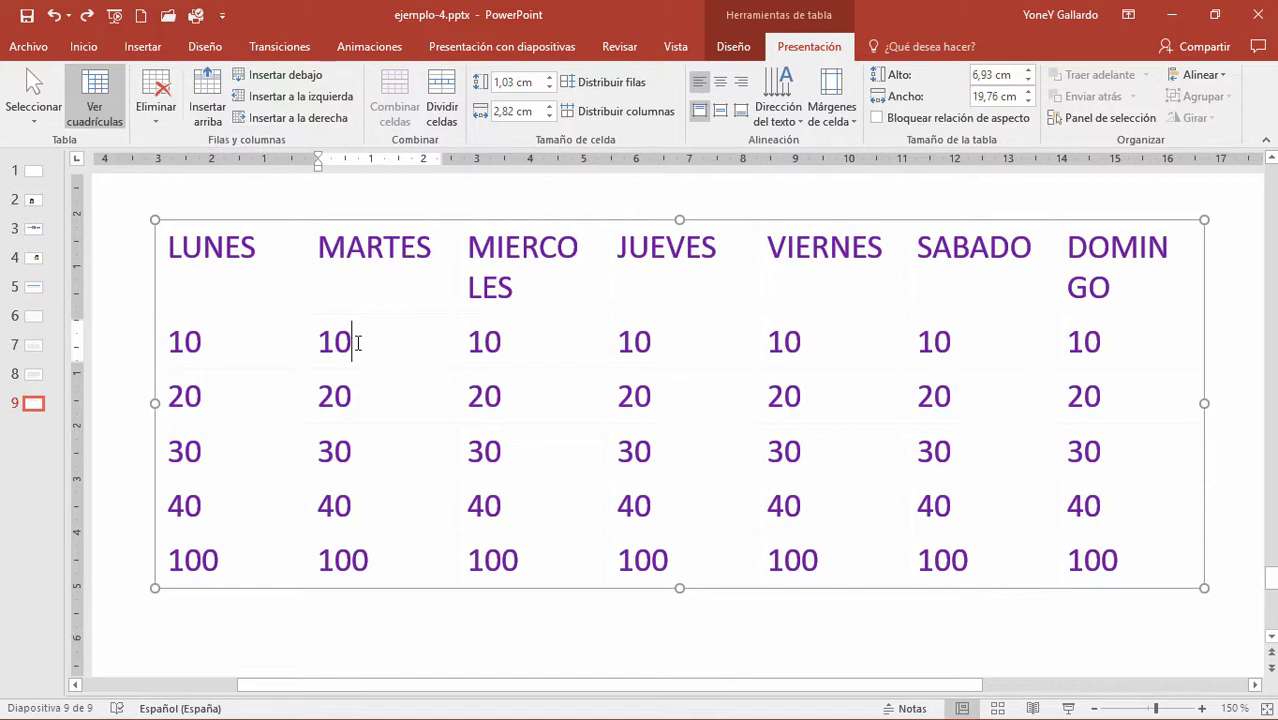
left_click(355, 212)
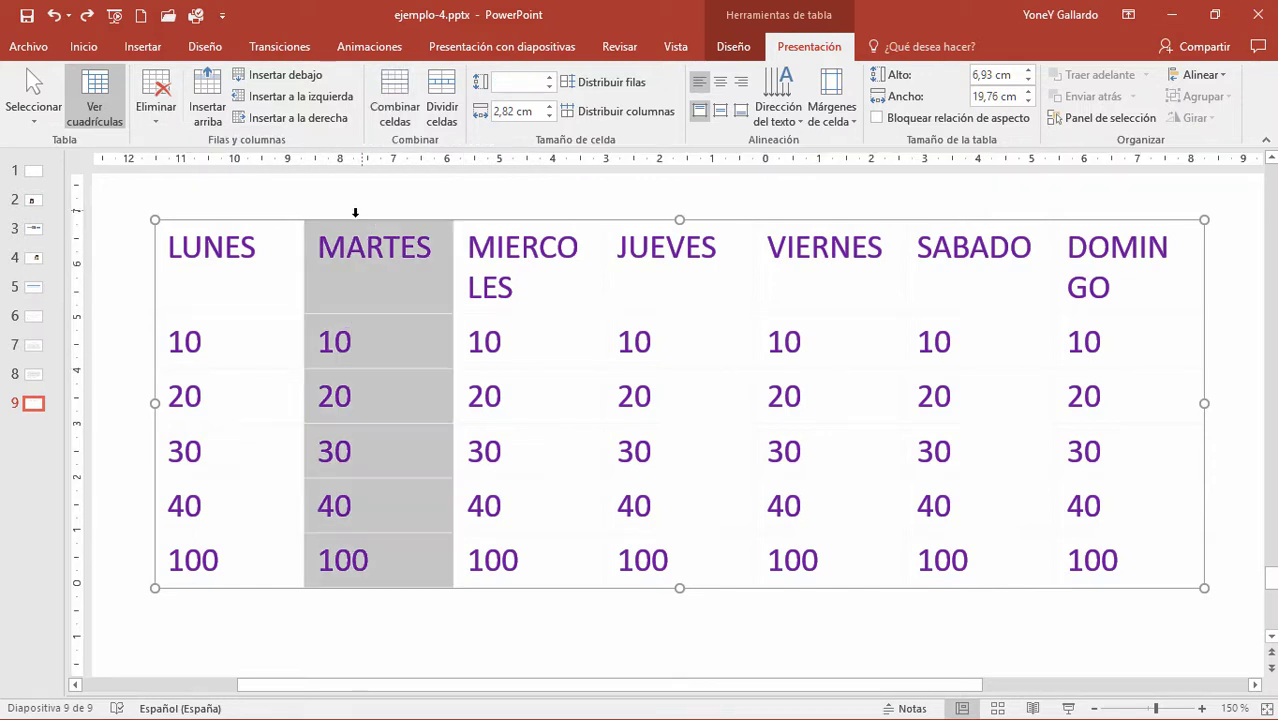
left_click(364, 347)
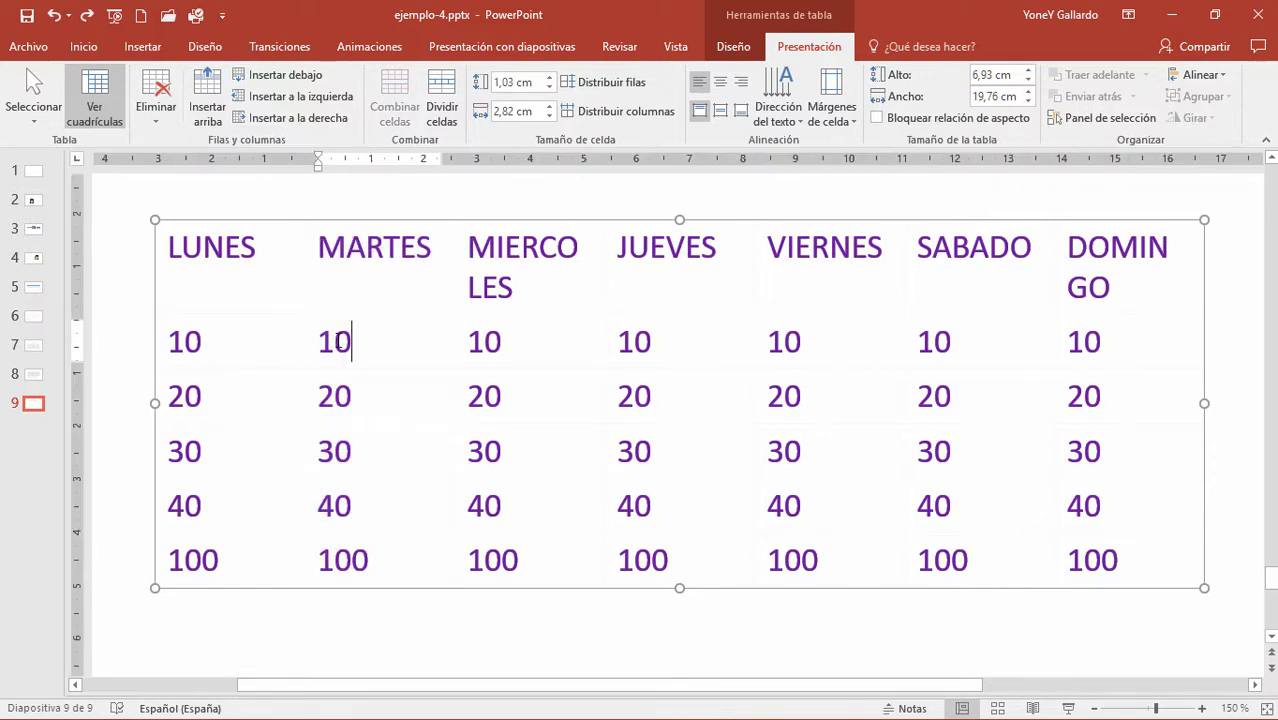
left_click(139, 336)
left_click(393, 342)
left_click(150, 117)
left_click(183, 137)
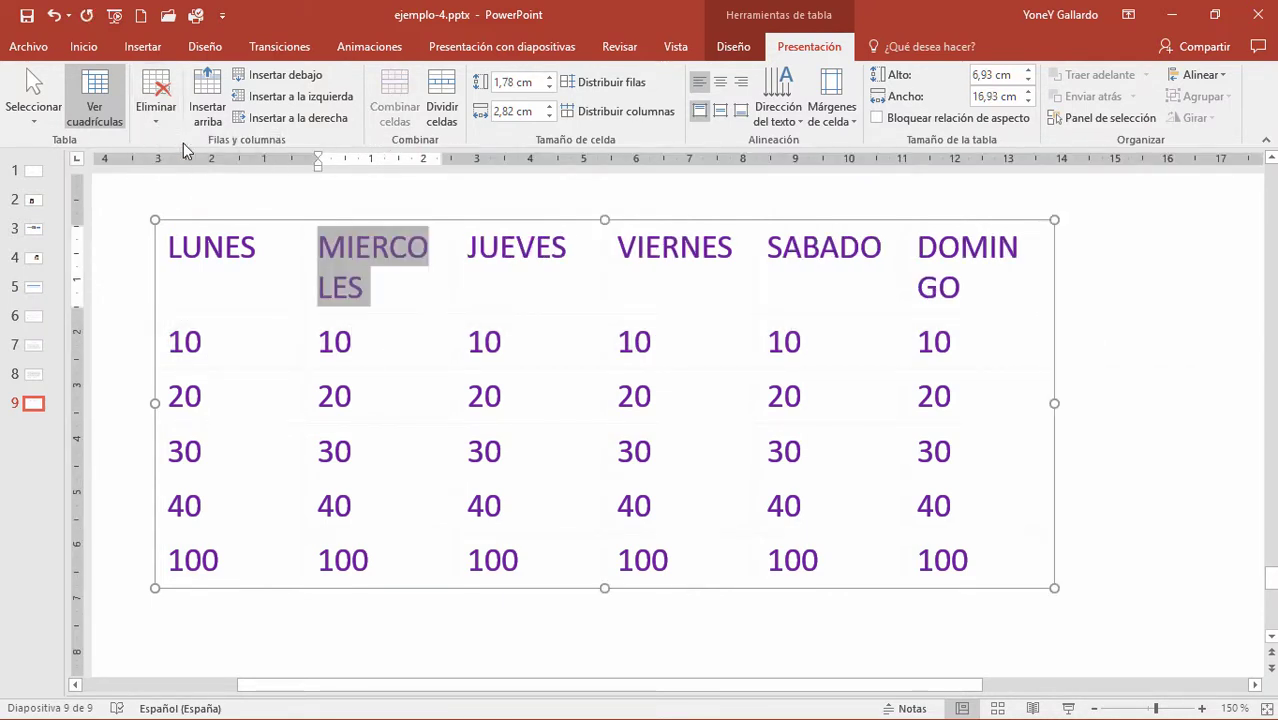
Step: Restore the deleted weekday column and change the first LUNES value to 99
key("ctrl+z")
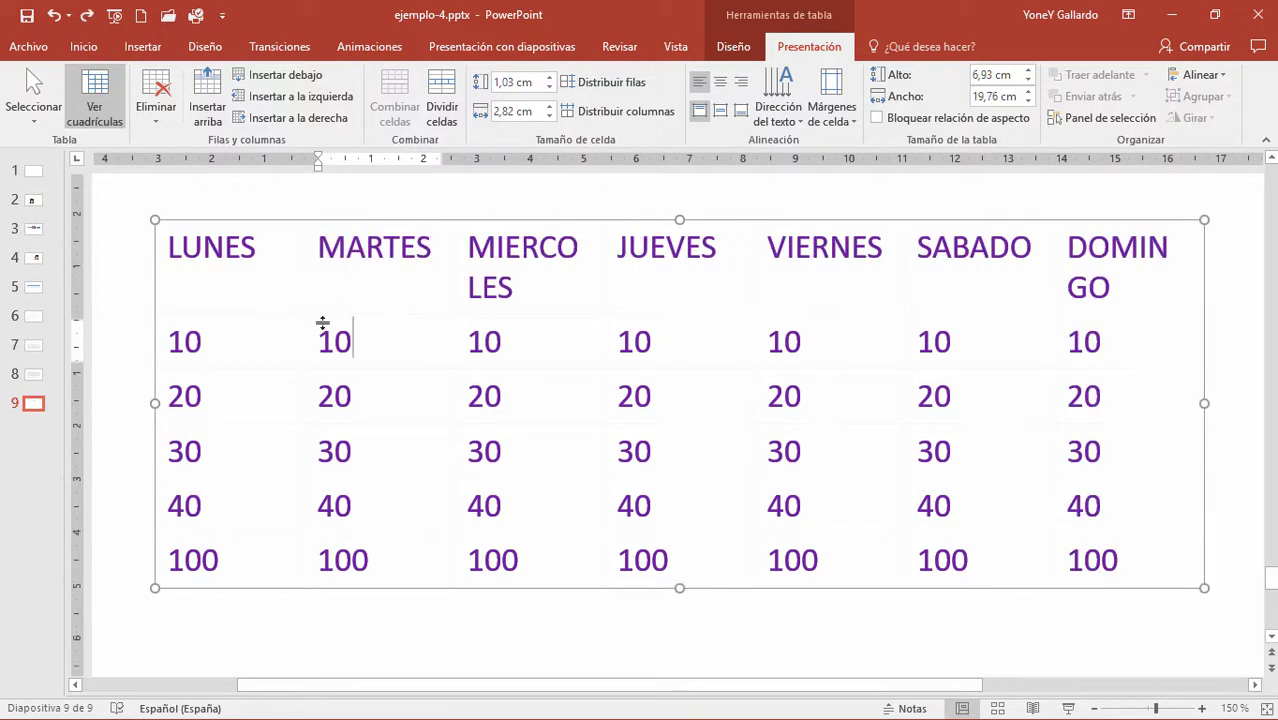
left_click_drag(245, 340, 160, 341)
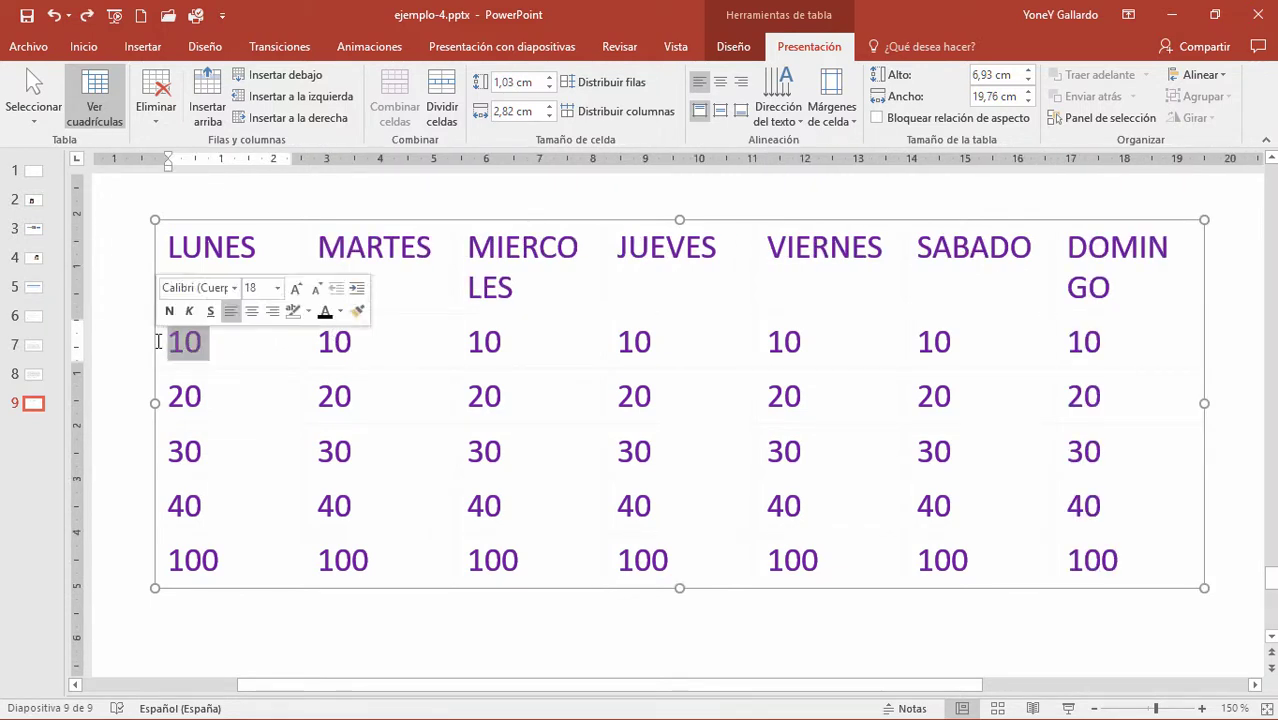
type("99")
key("Right")
key("Right")
key("Right")
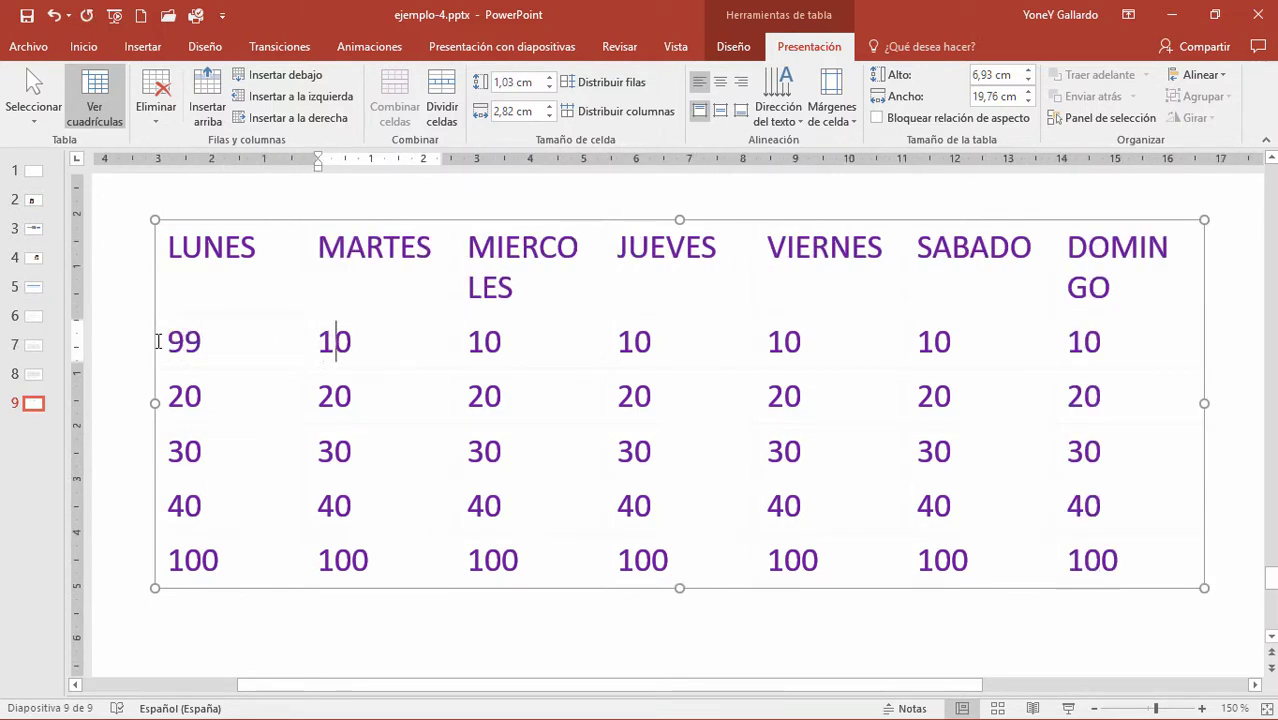
key("Right")
key("Right")
Step: Prefix digits onto the following first-row values to build 810, 710 and the SABADO 810
key("Right")
type("8")
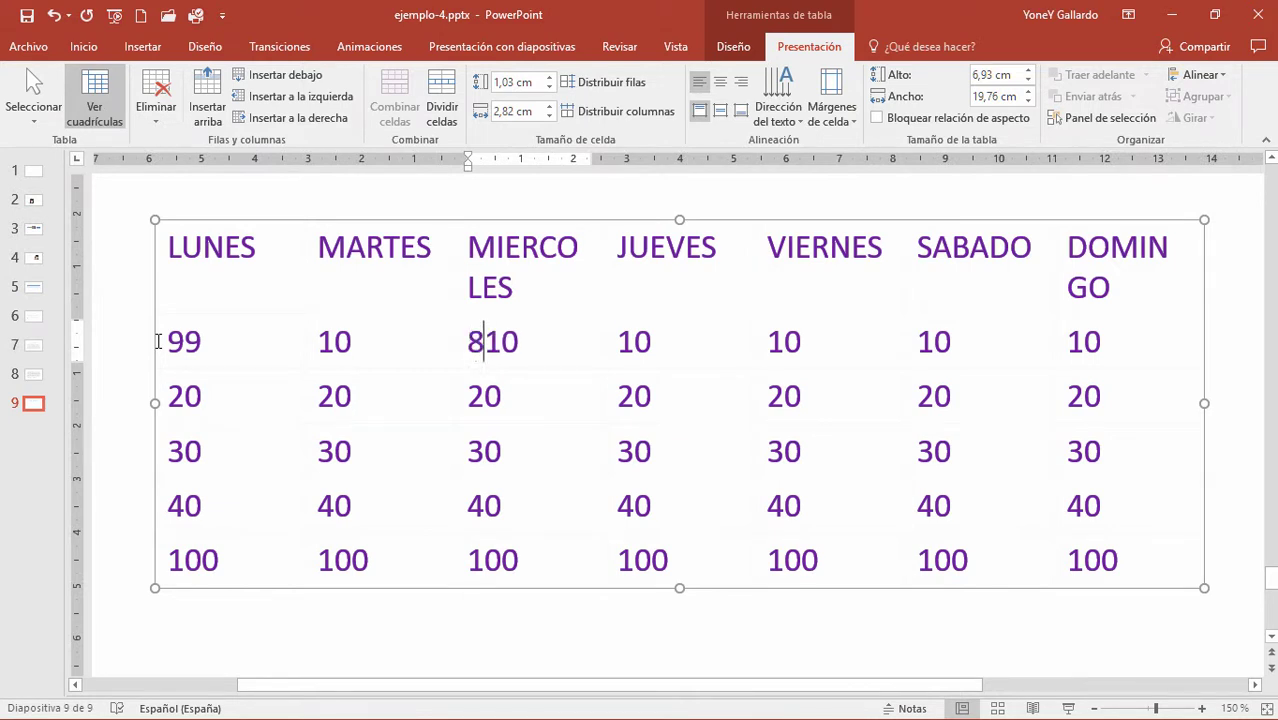
key("Right")
key("Right")
key("Right")
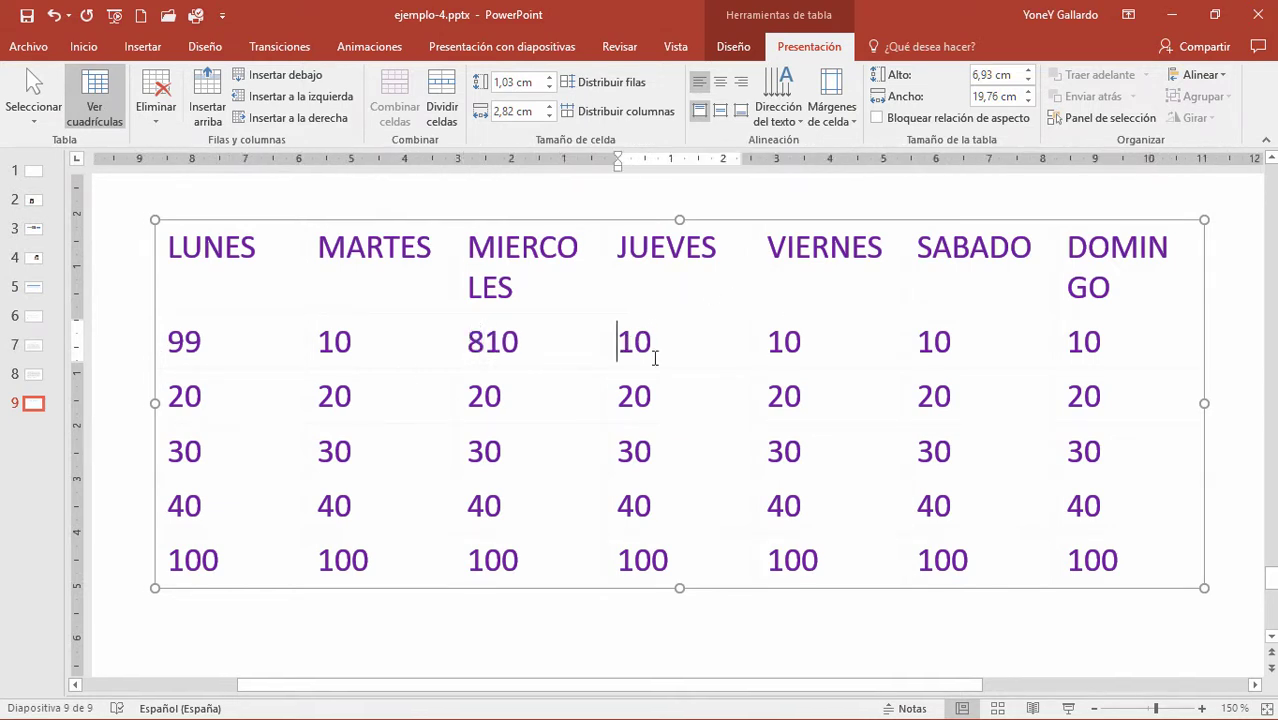
type("7")
type("4")
left_click(909, 342)
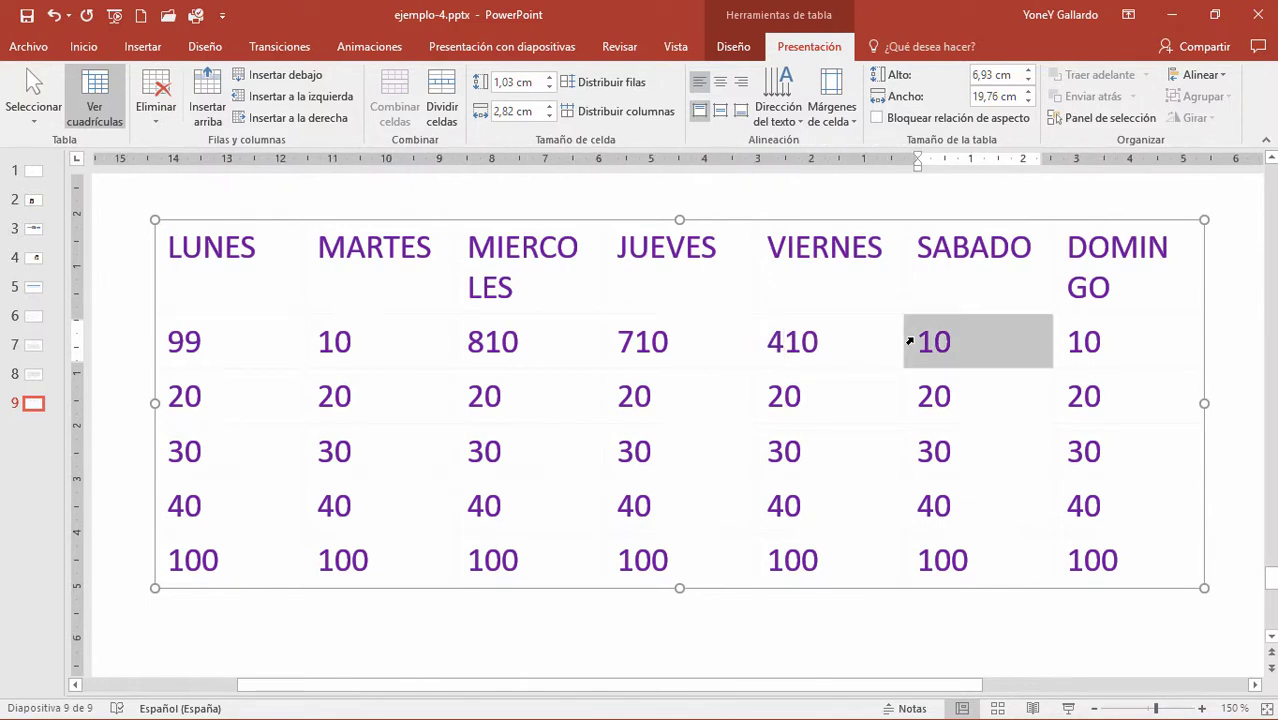
key("Left")
type("8")
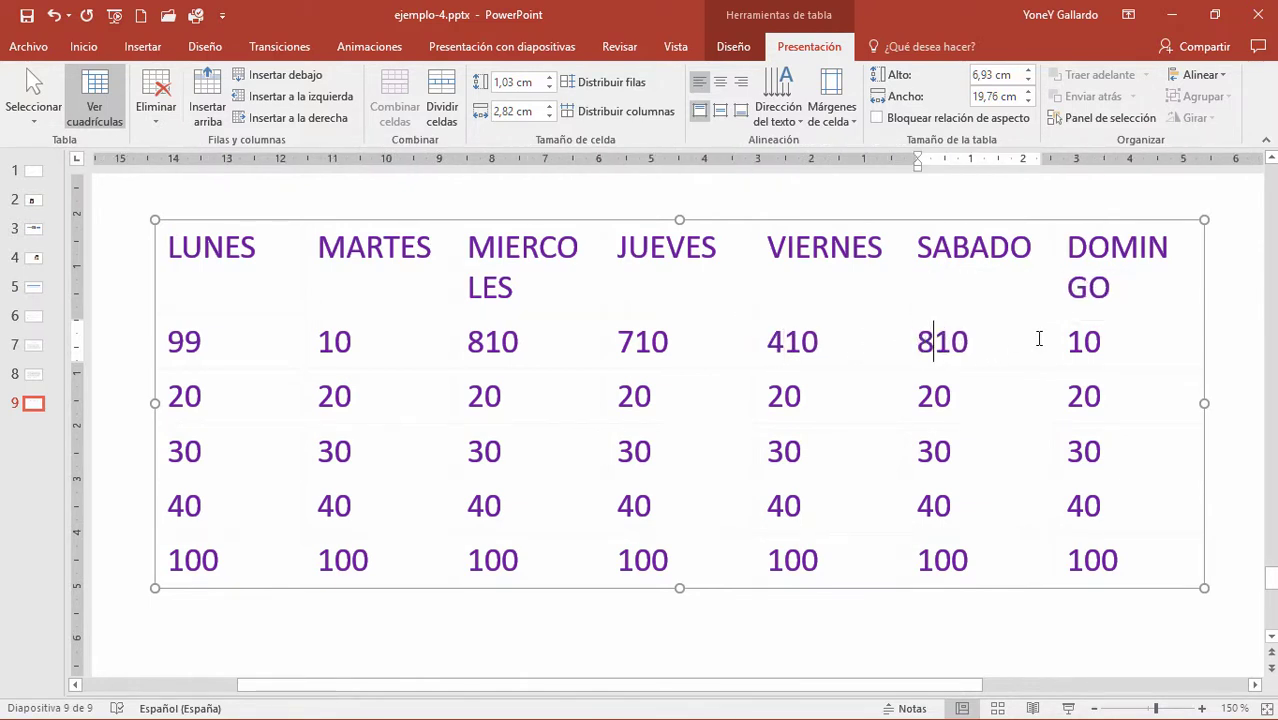
key("Right")
key("Right")
left_click(1054, 343)
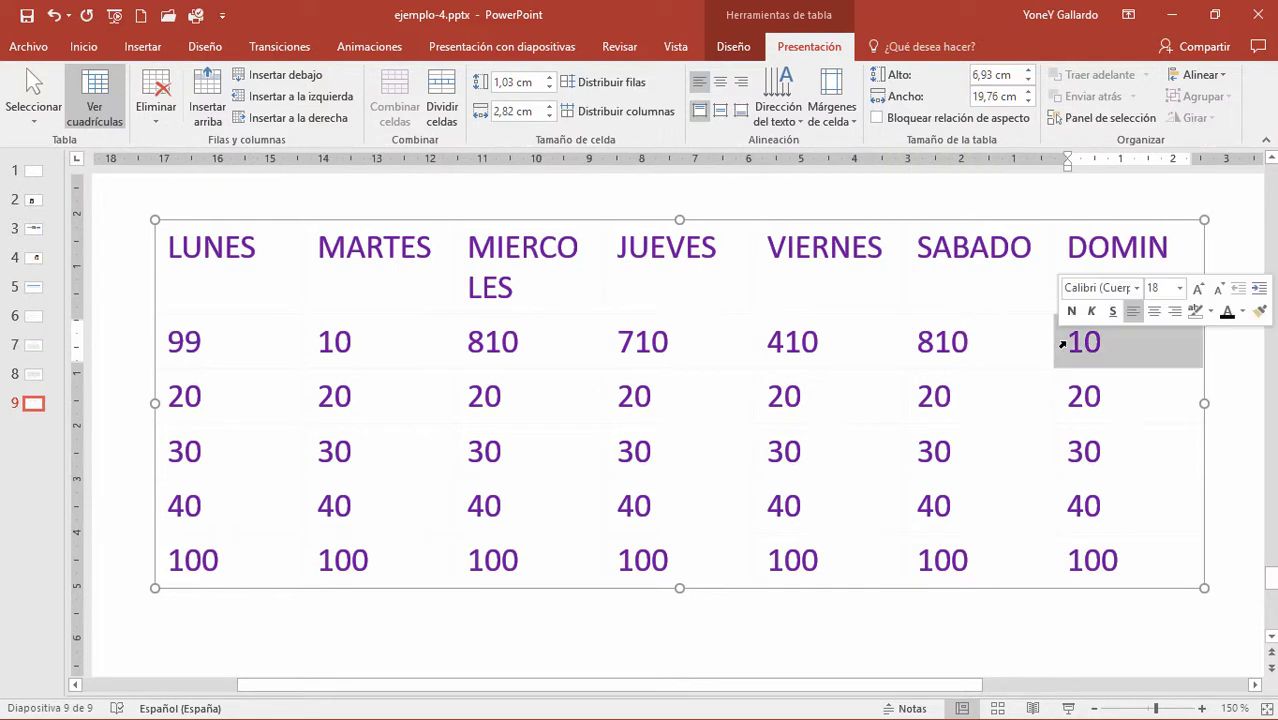
key("Left")
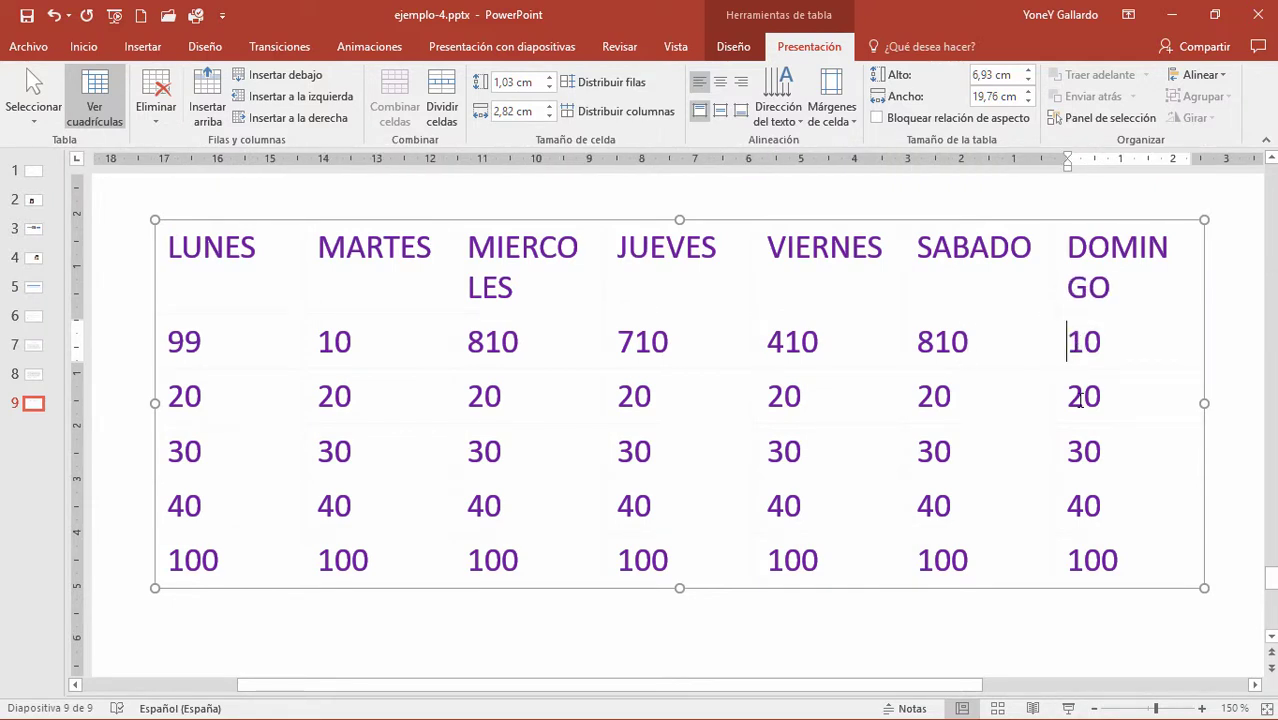
Step: Complete the DOMINGO value as 4710 and colour the 10 under MARTES red
type("47")
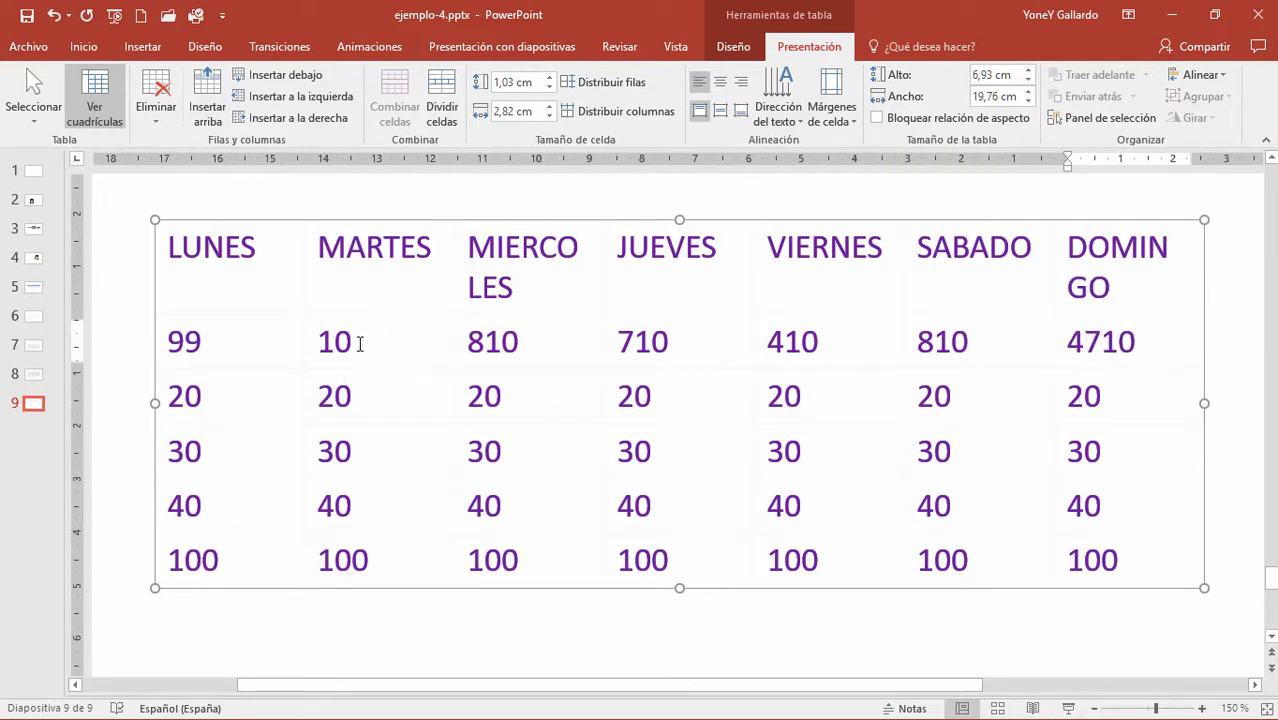
left_click_drag(360, 343, 313, 344)
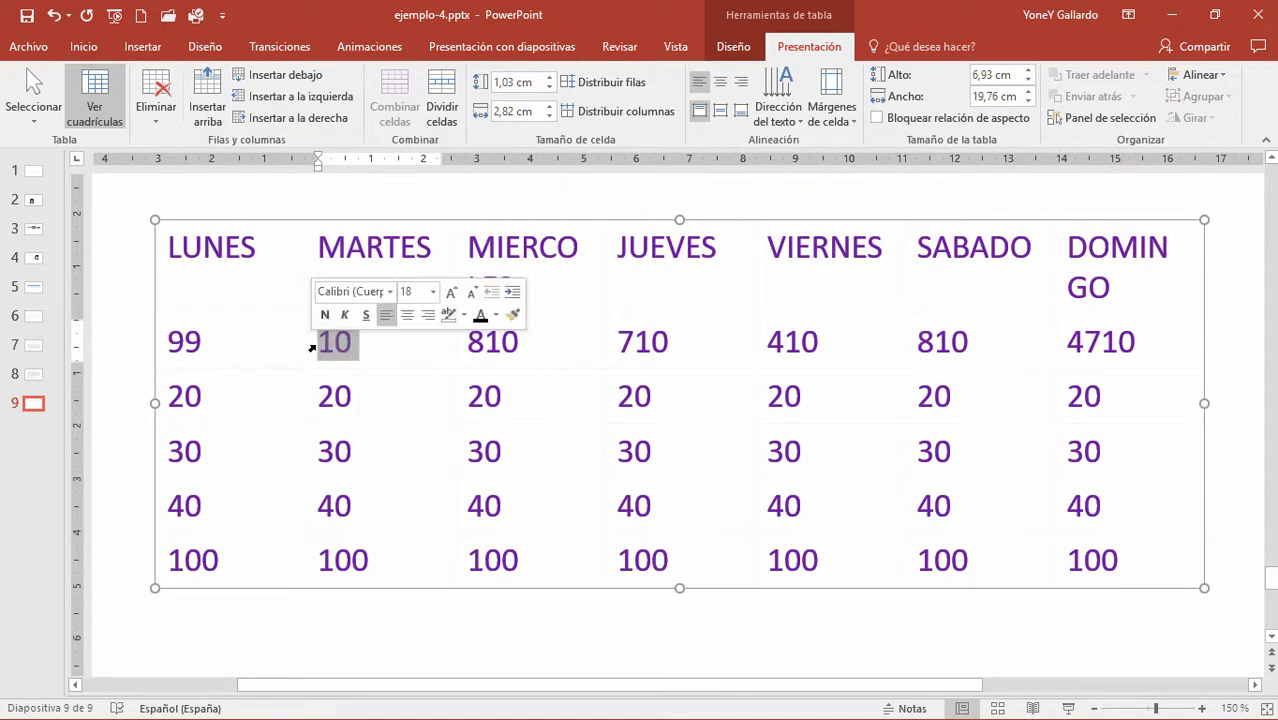
left_click(494, 316)
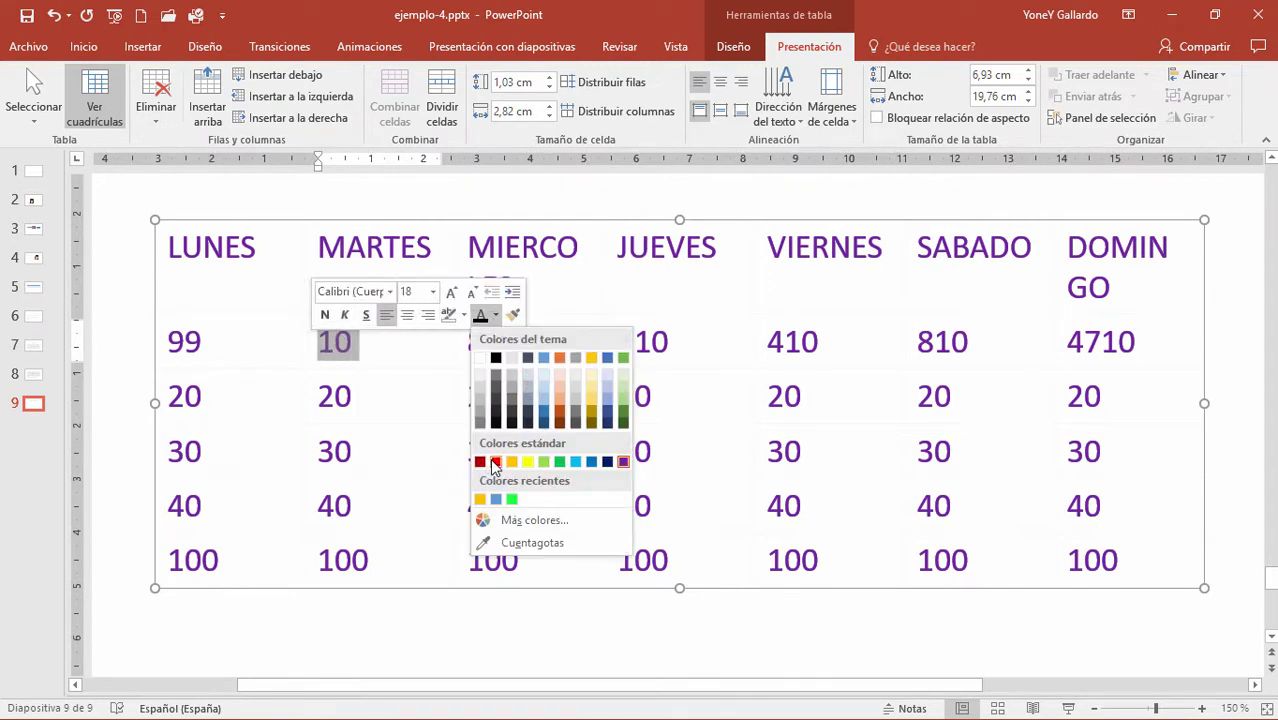
left_click(494, 462)
left_click(362, 452)
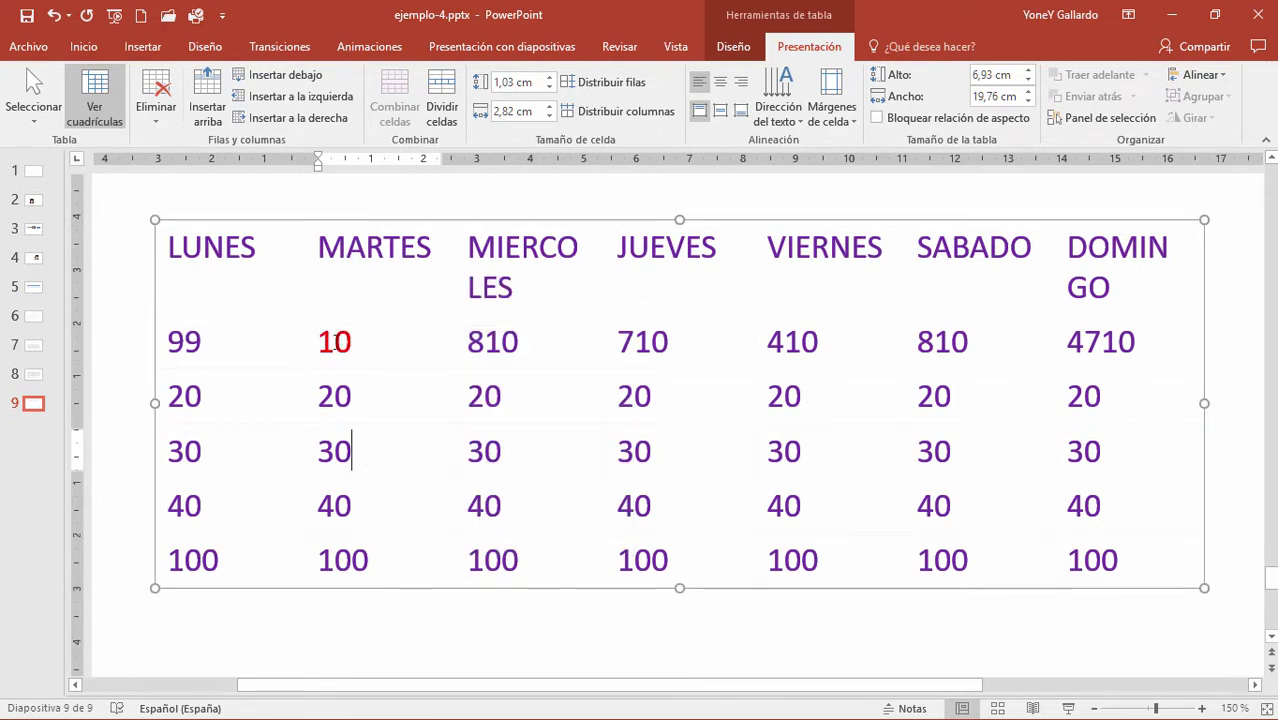
left_click(356, 342)
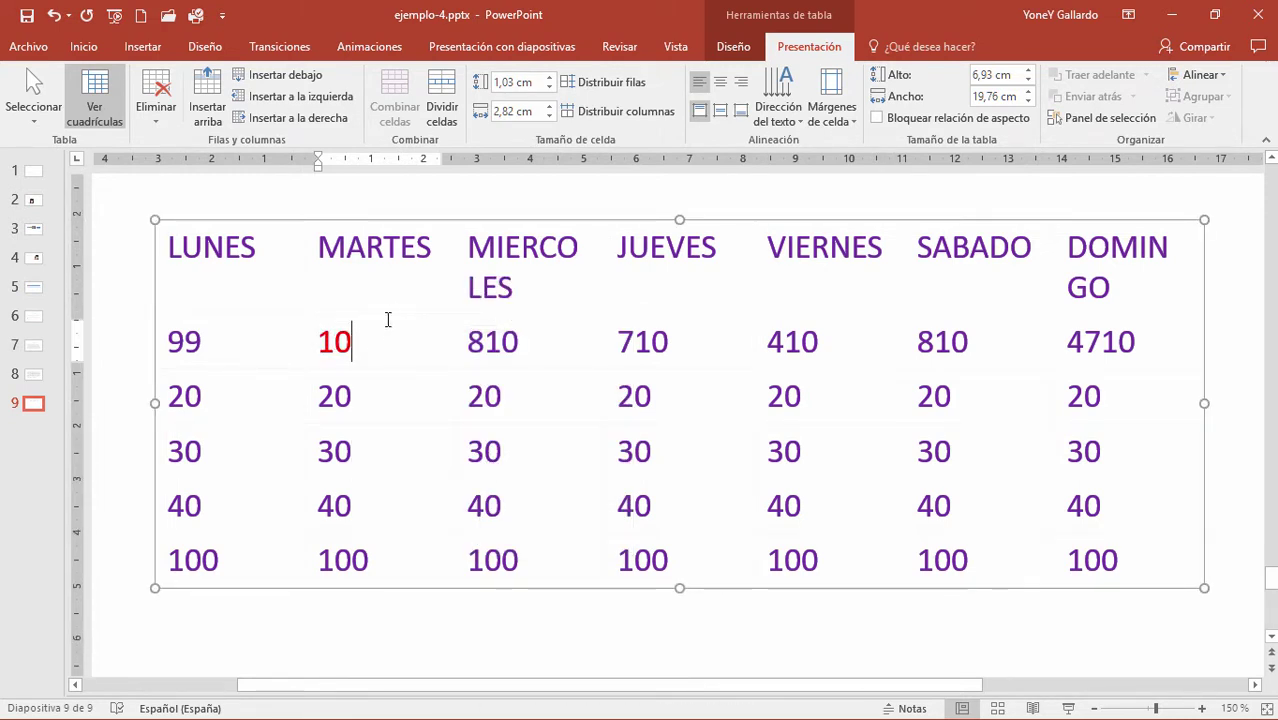
left_click(160, 118)
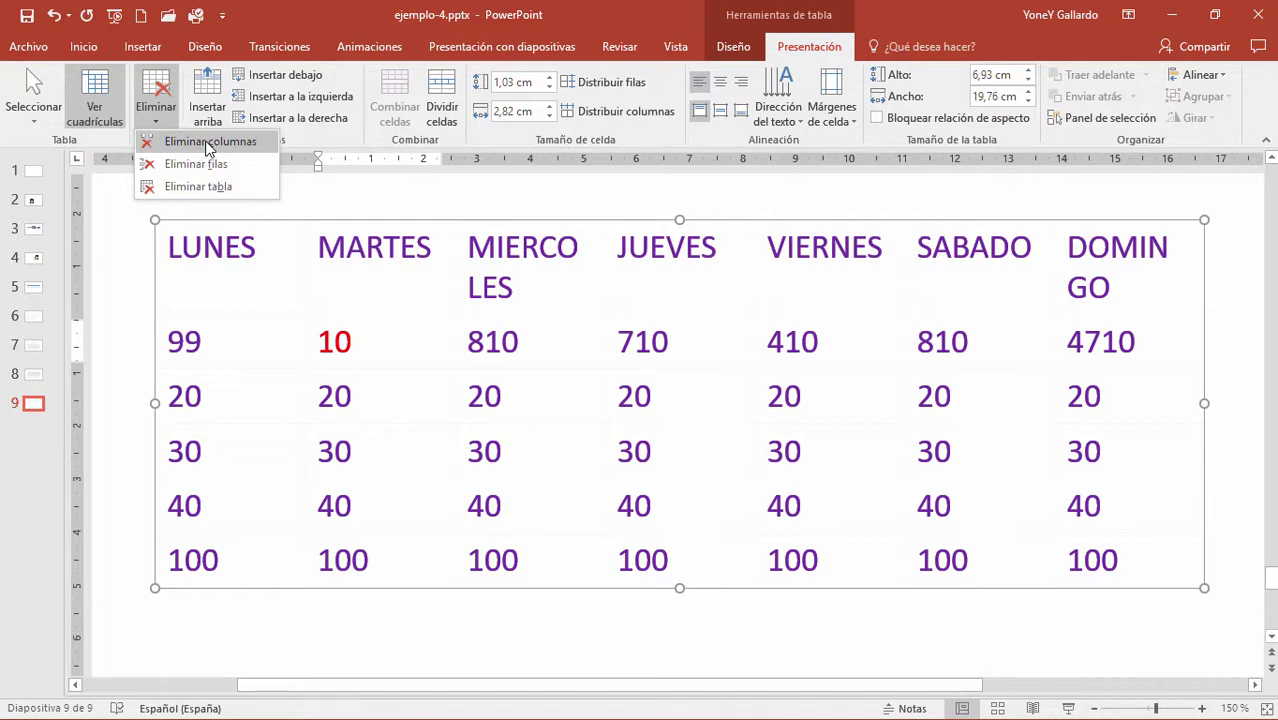
left_click(208, 145)
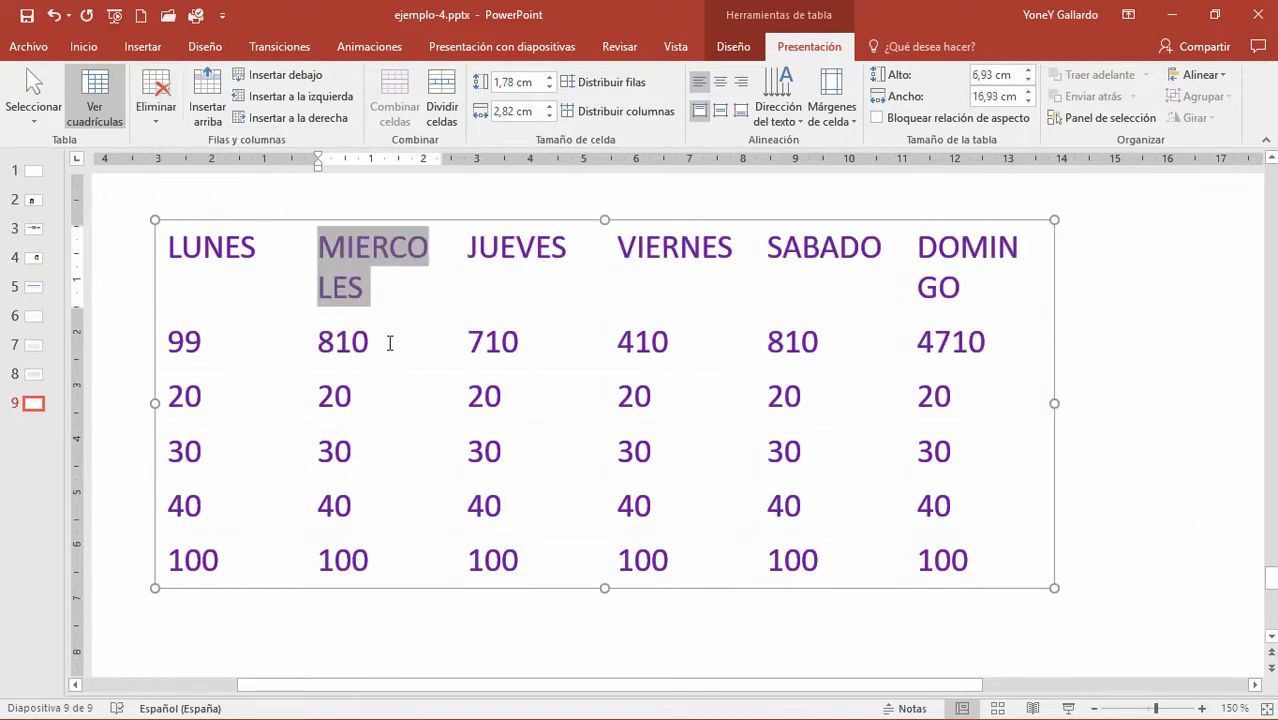
key("ctrl+z")
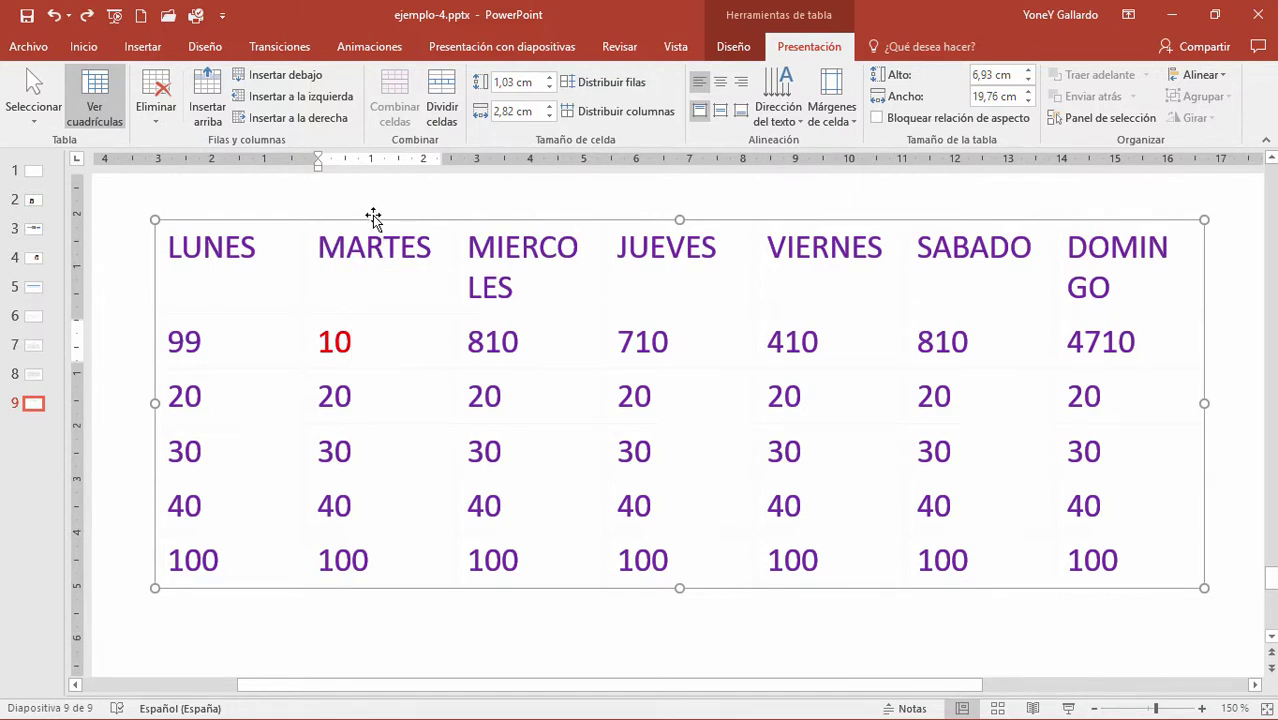
left_click(371, 205)
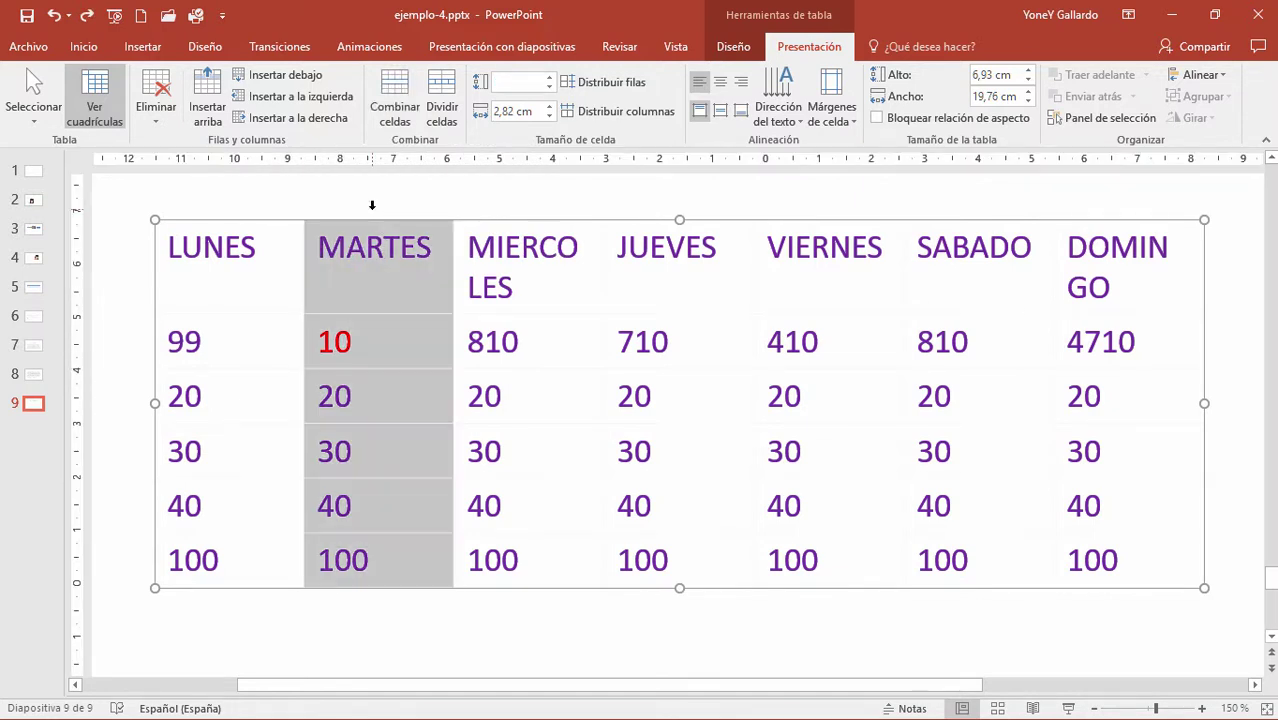
left_click(370, 333)
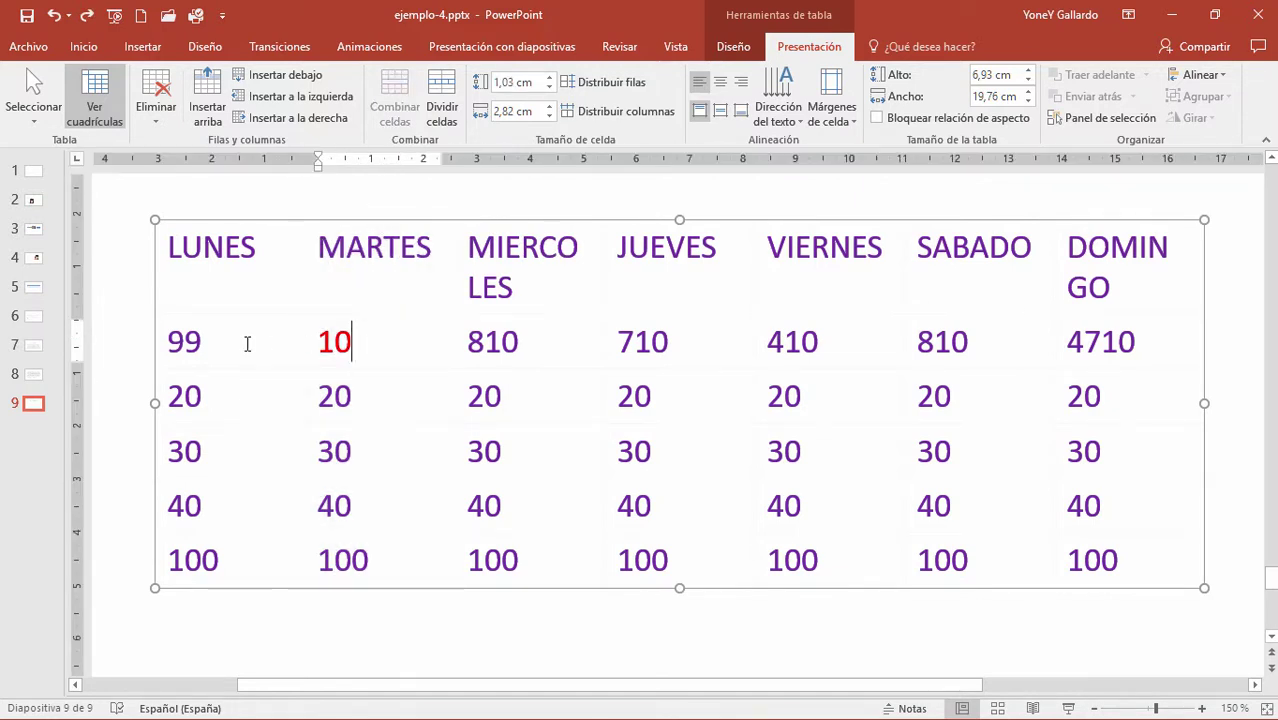
left_click(142, 345)
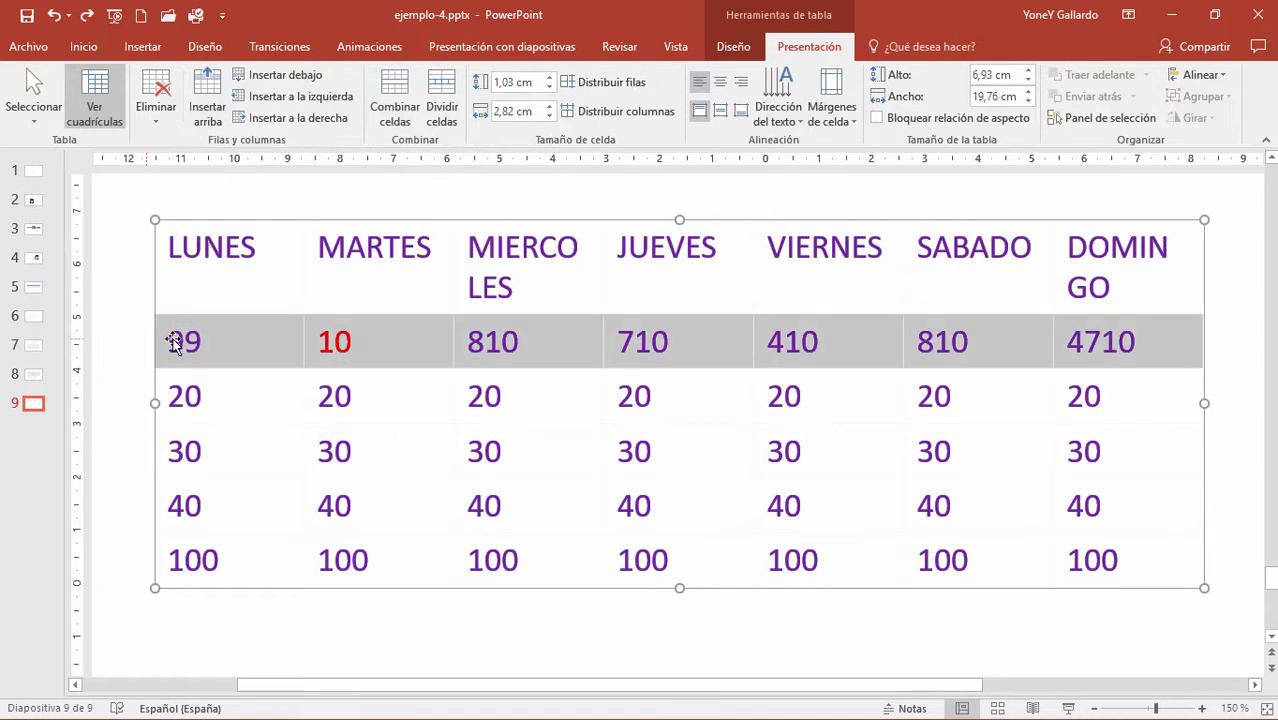
left_click(397, 351)
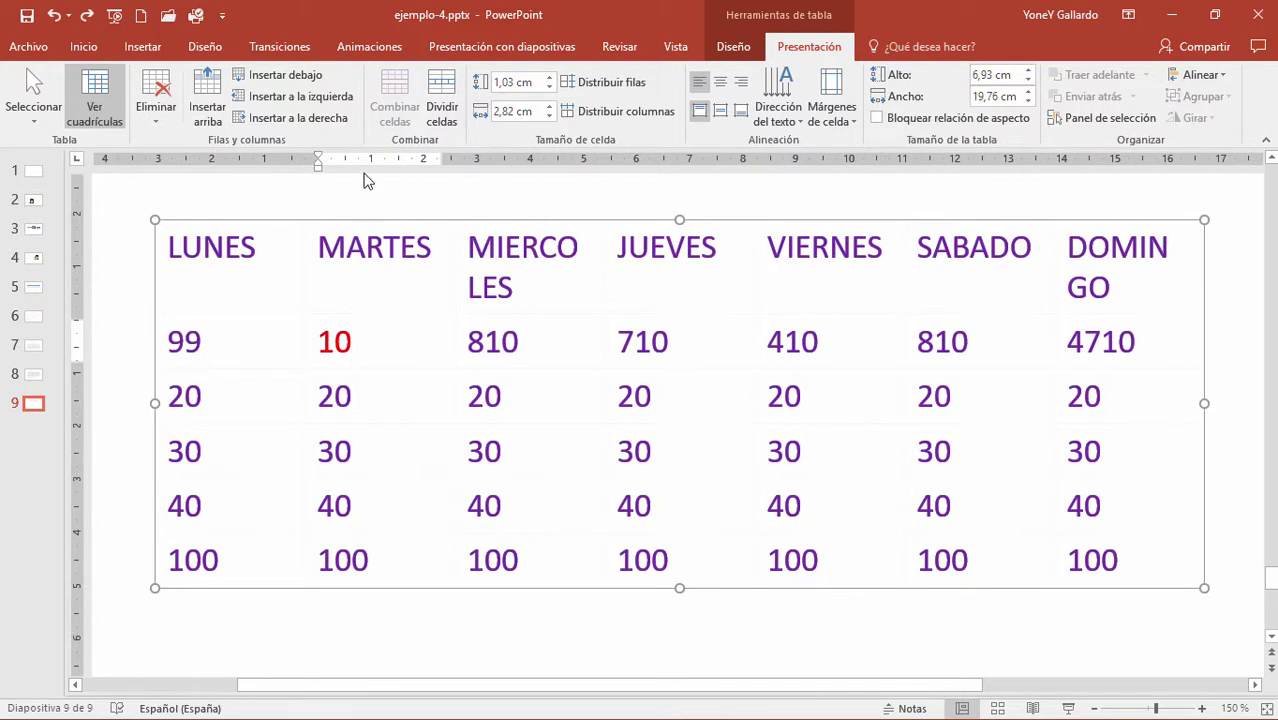
left_click(153, 115)
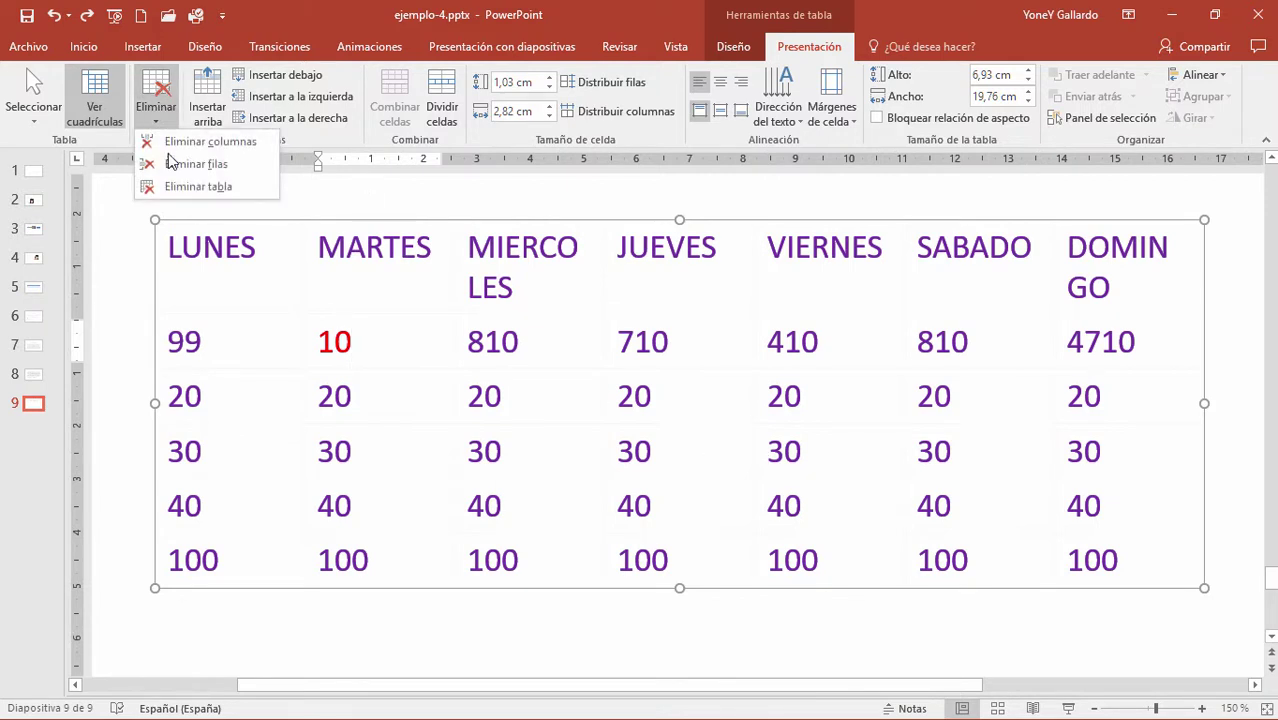
left_click(172, 164)
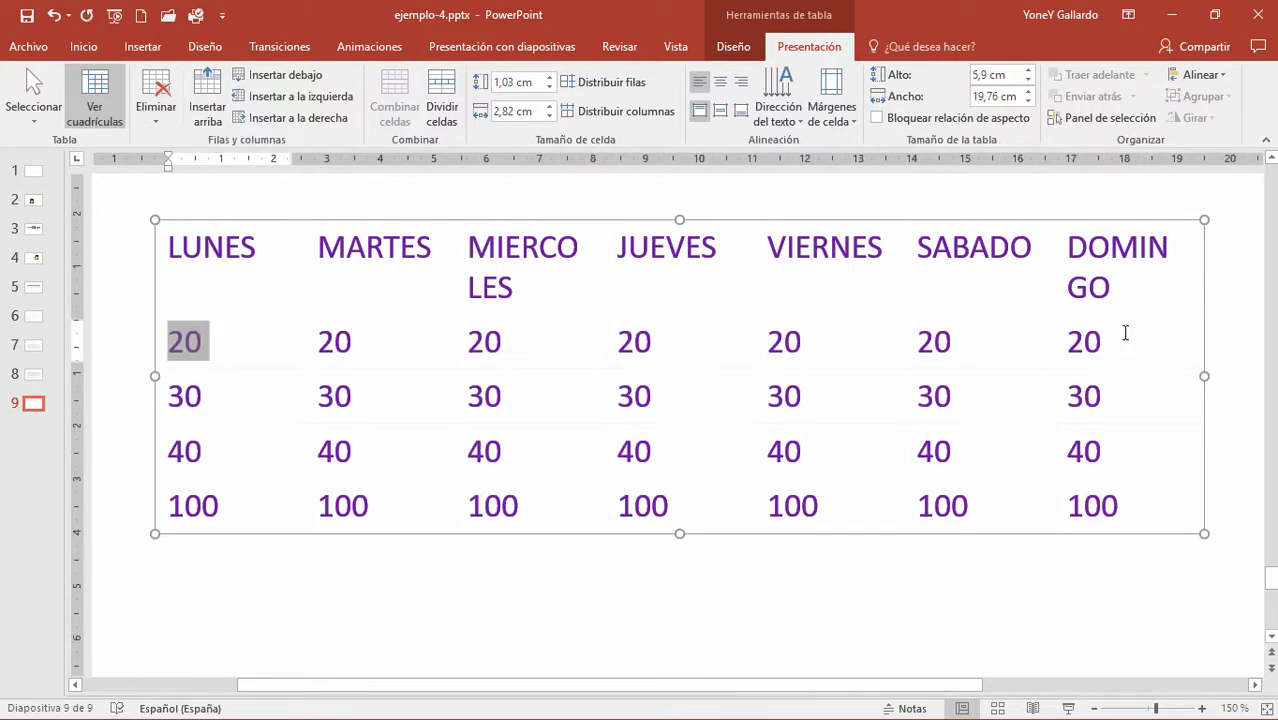
key("ctrl+z")
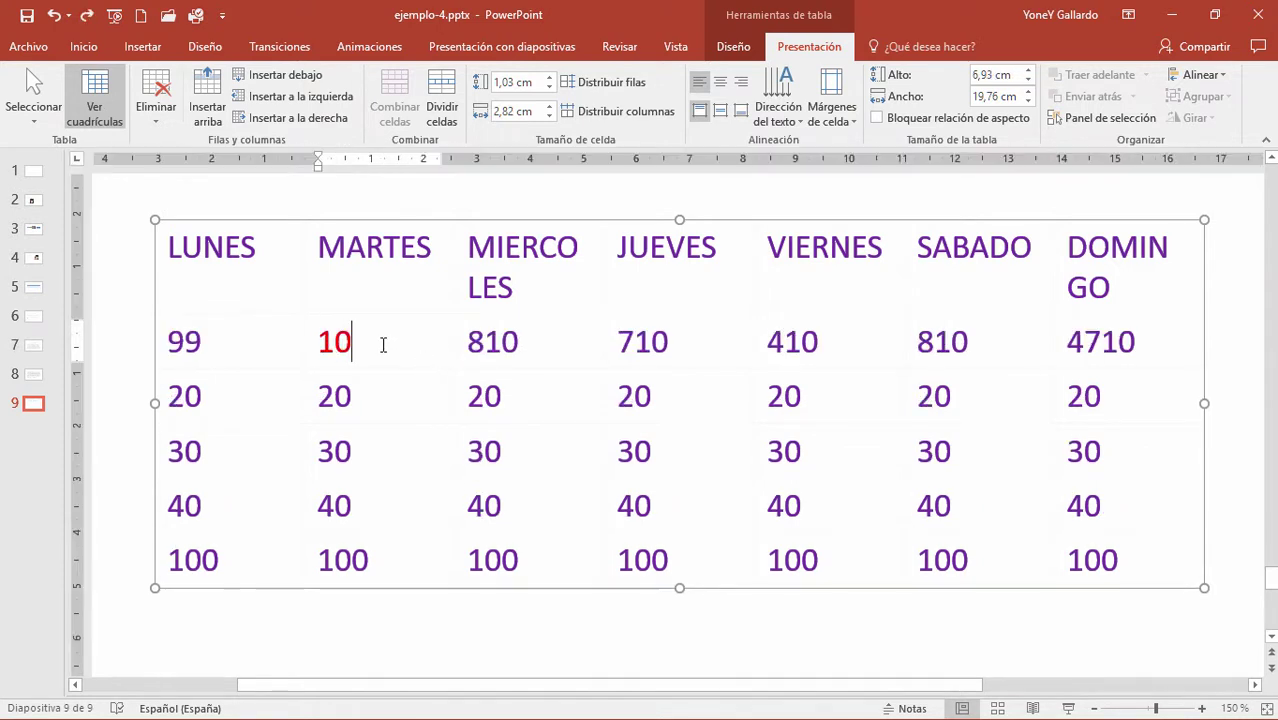
left_click(155, 105)
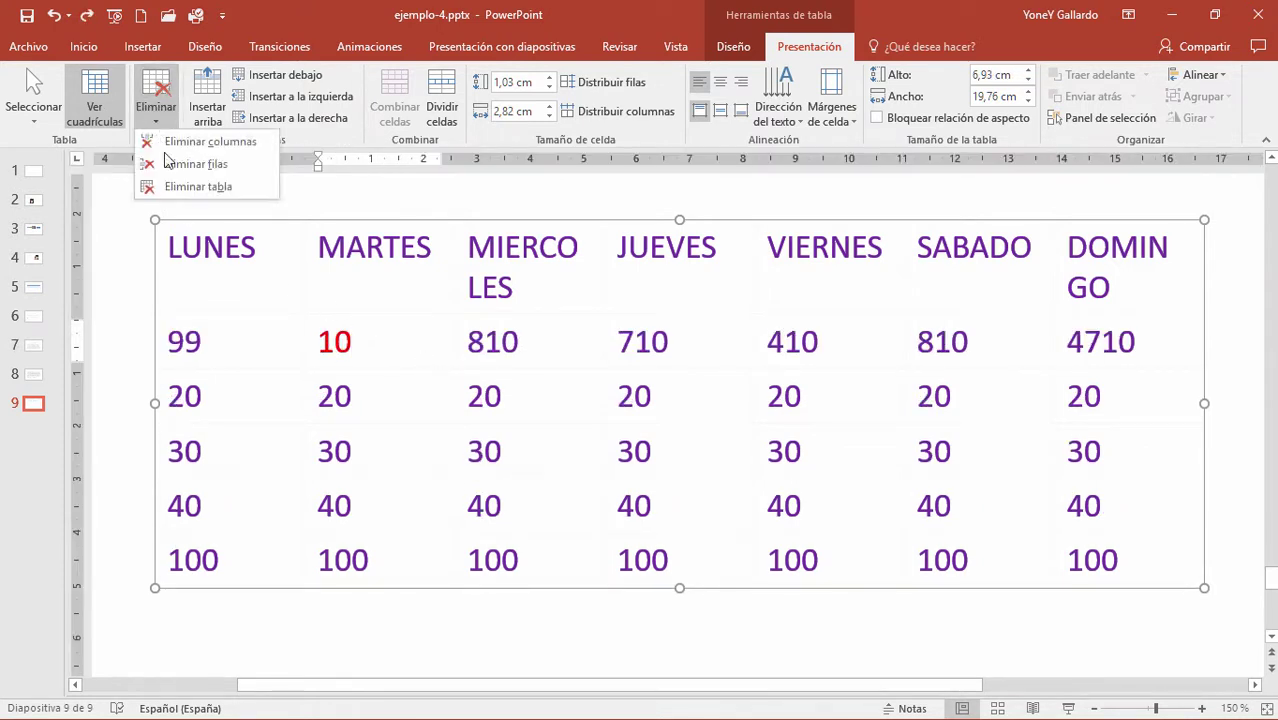
left_click(198, 187)
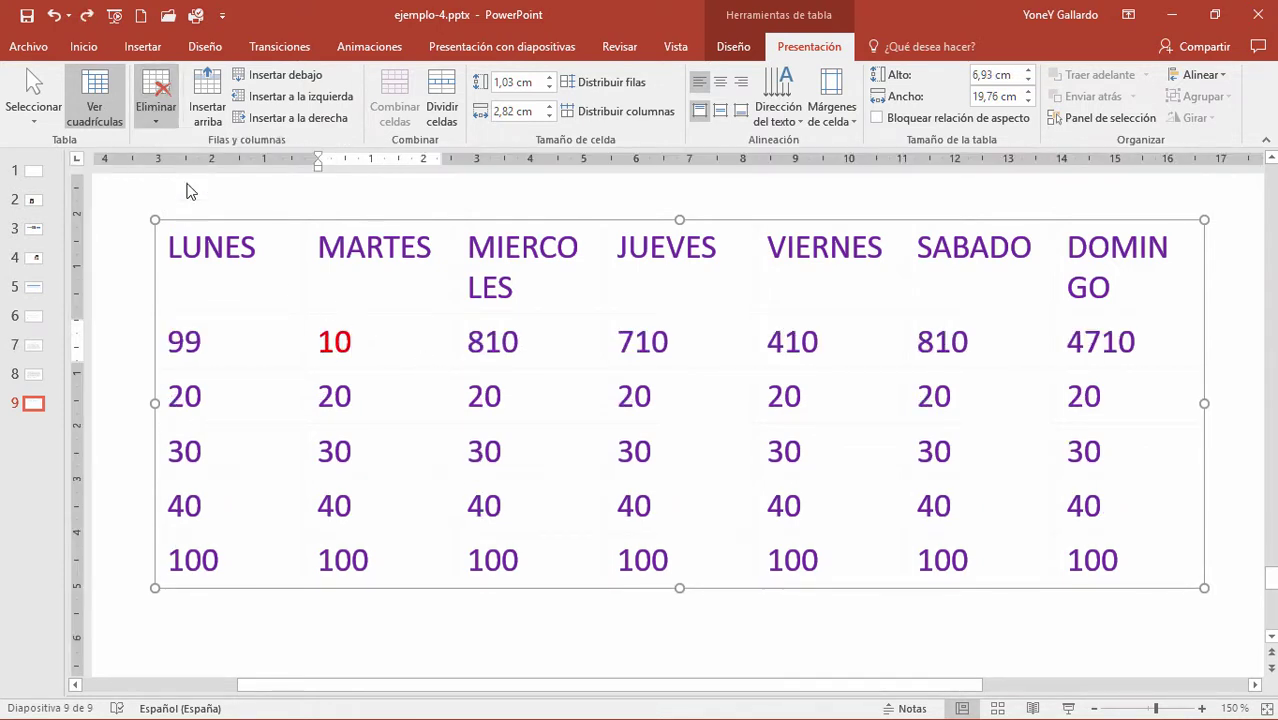
key("ctrl+z")
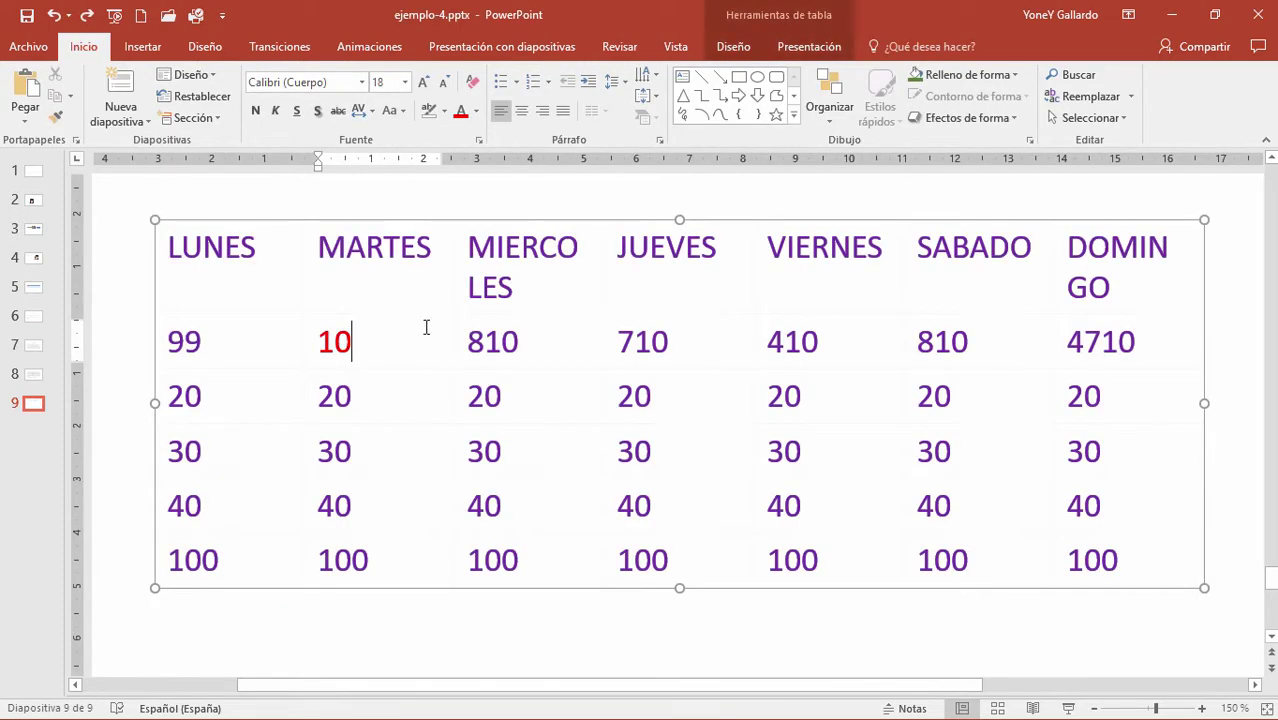
left_click(830, 50)
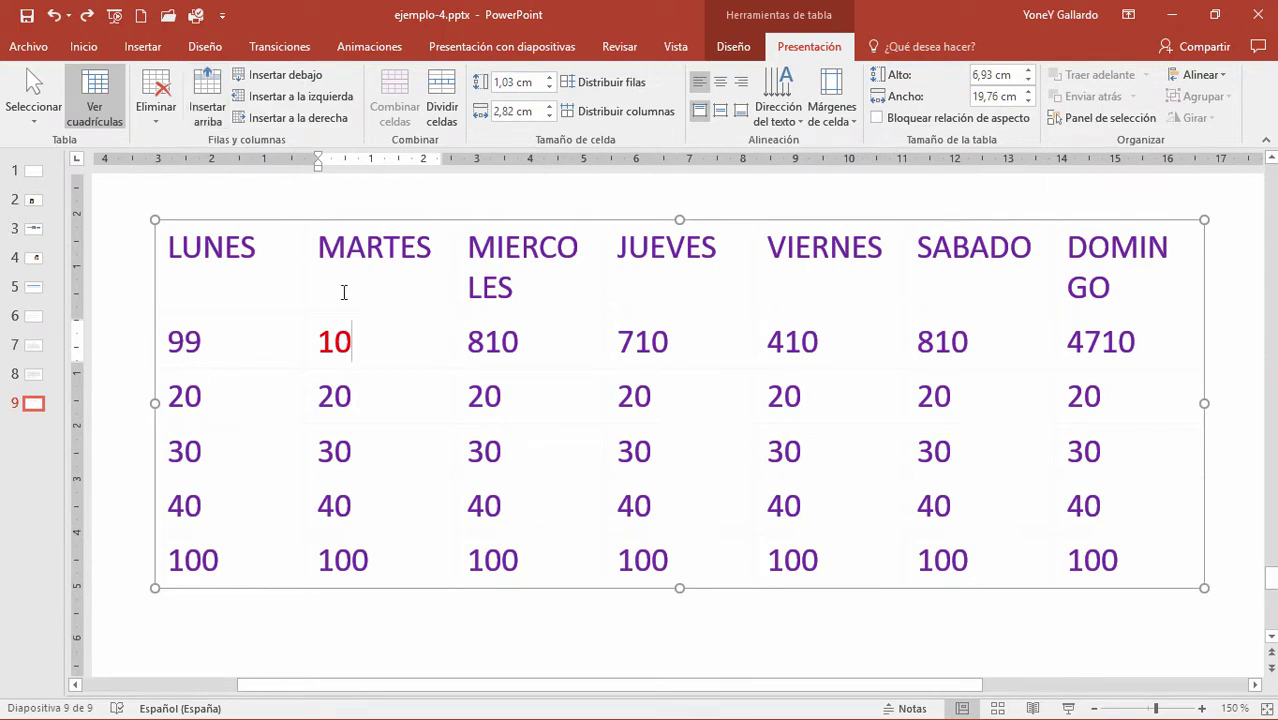
scroll(536, 332, "down", 2, "ctrl")
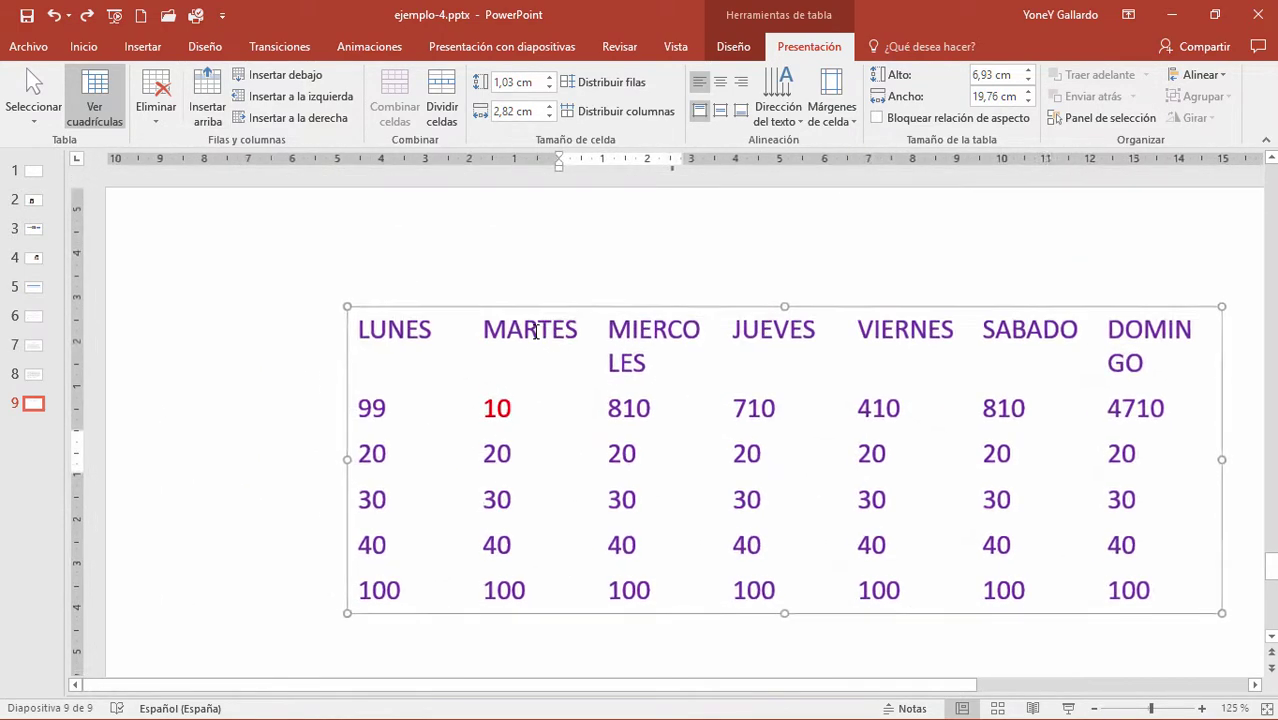
left_click_drag(840, 688, 912, 688)
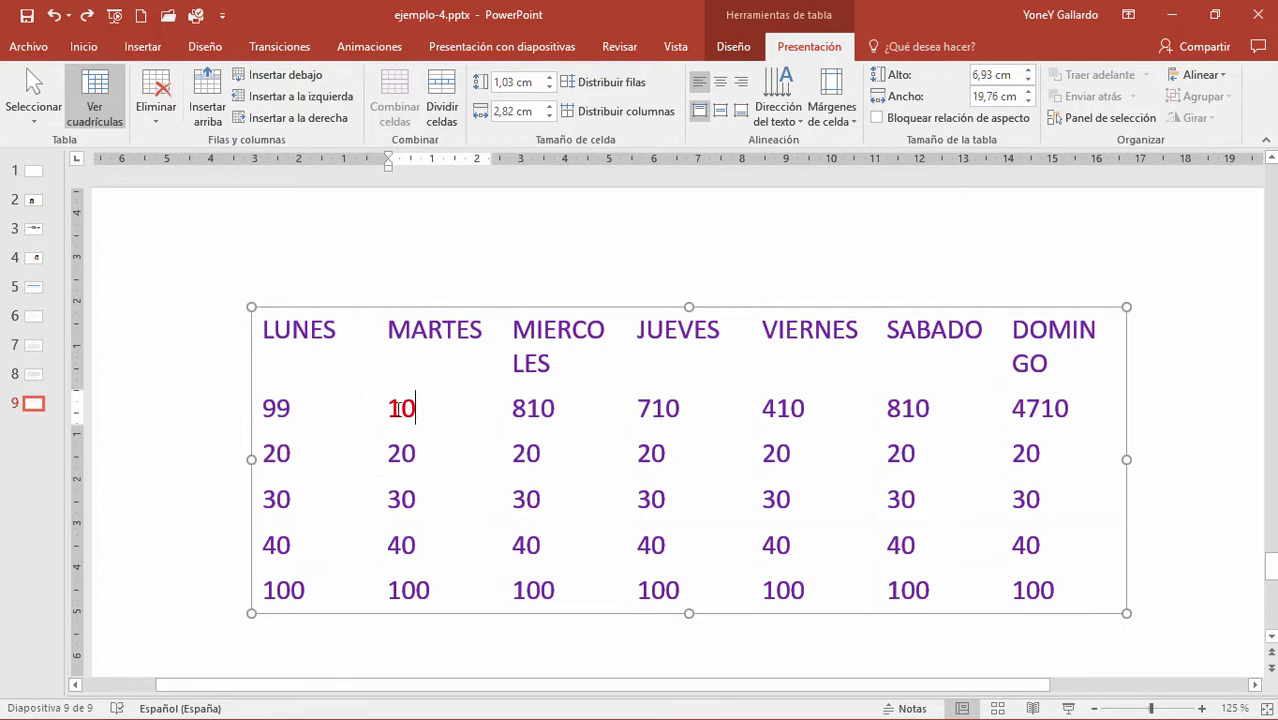
left_click(296, 74)
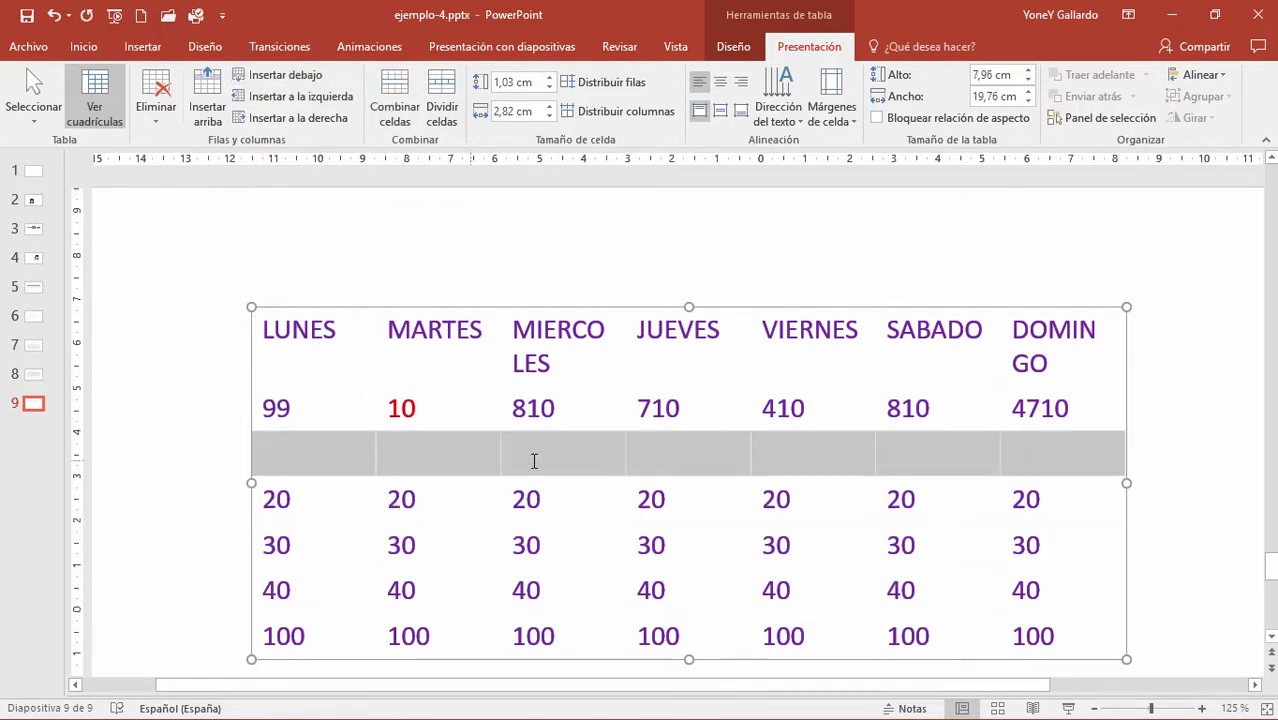
key("ctrl+z")
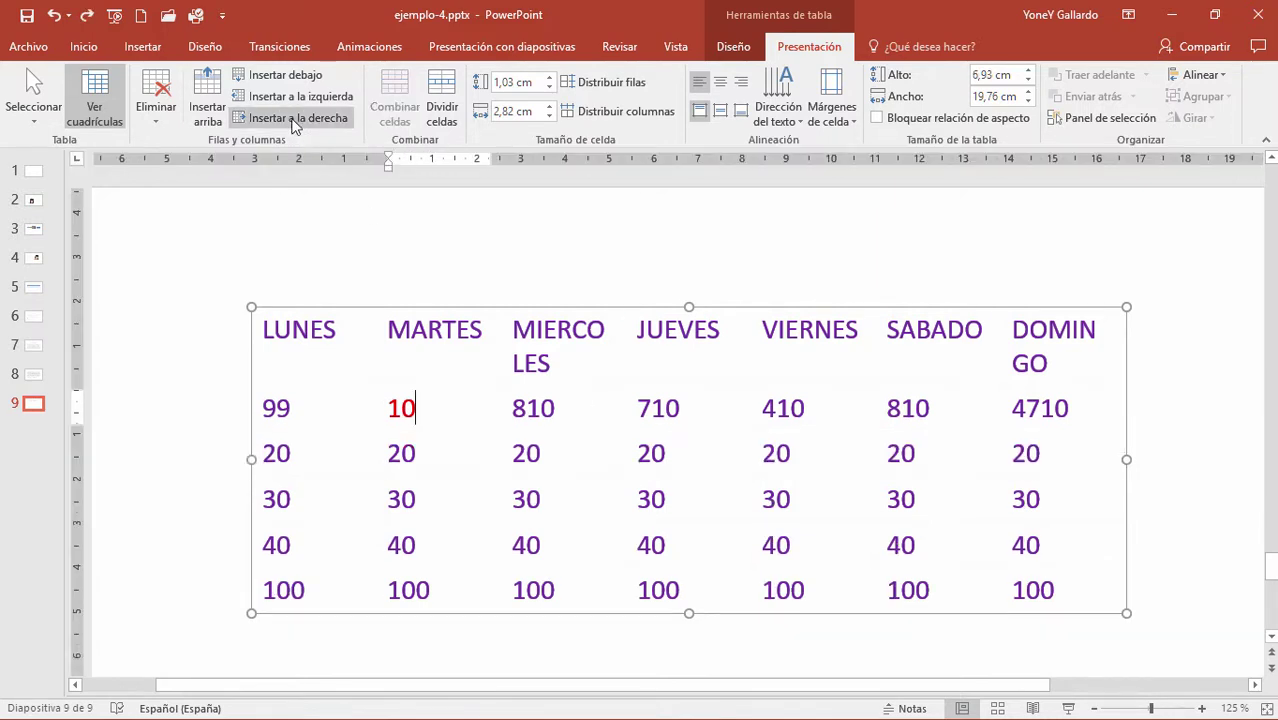
left_click(297, 98)
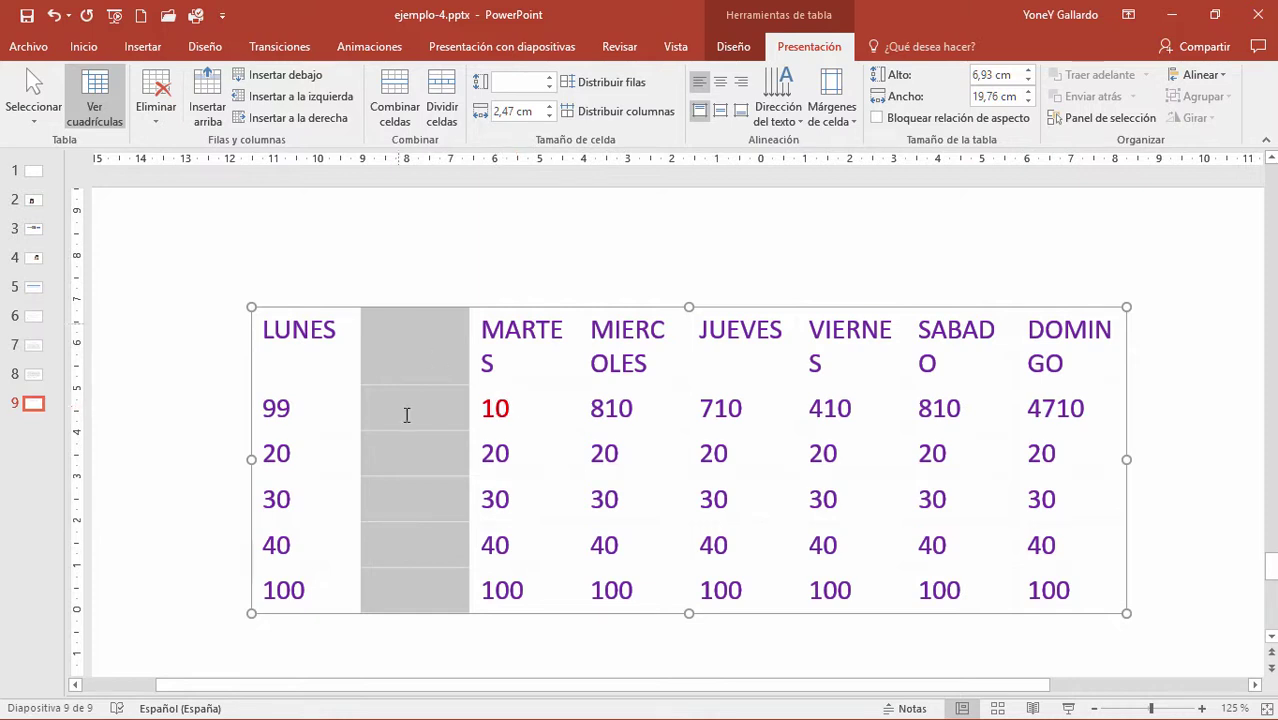
key("ctrl+z")
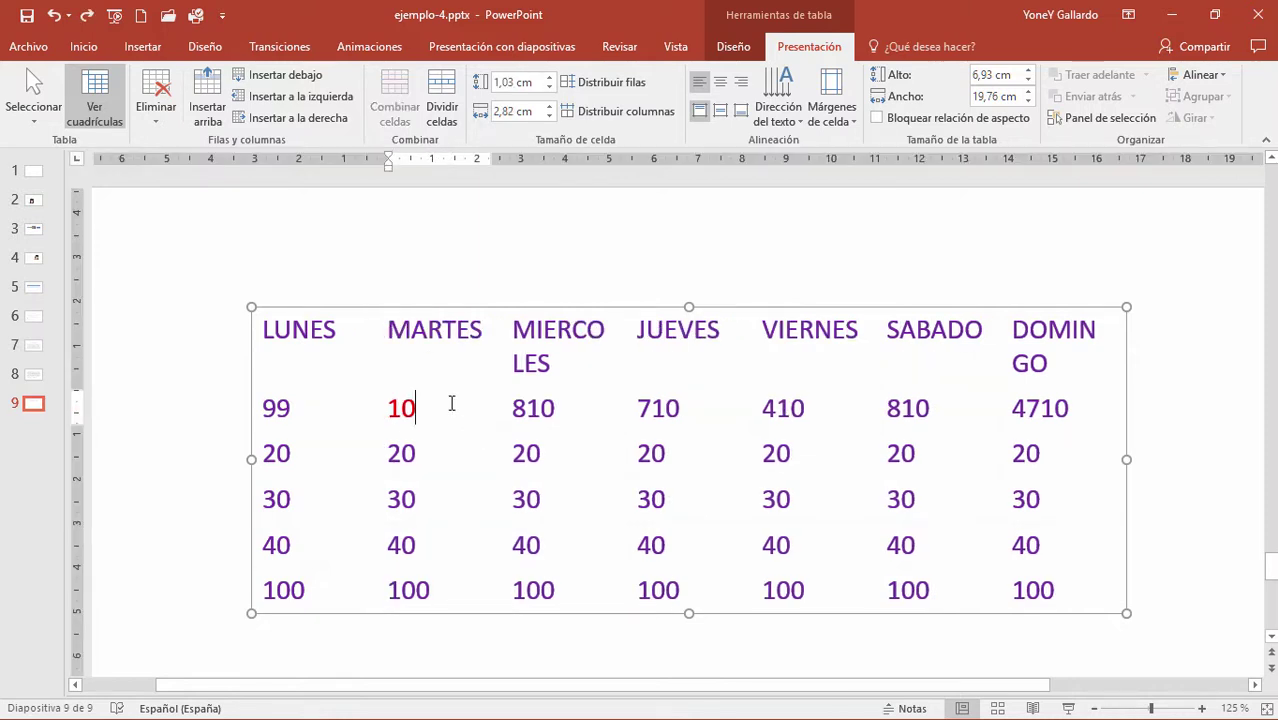
left_click(313, 120)
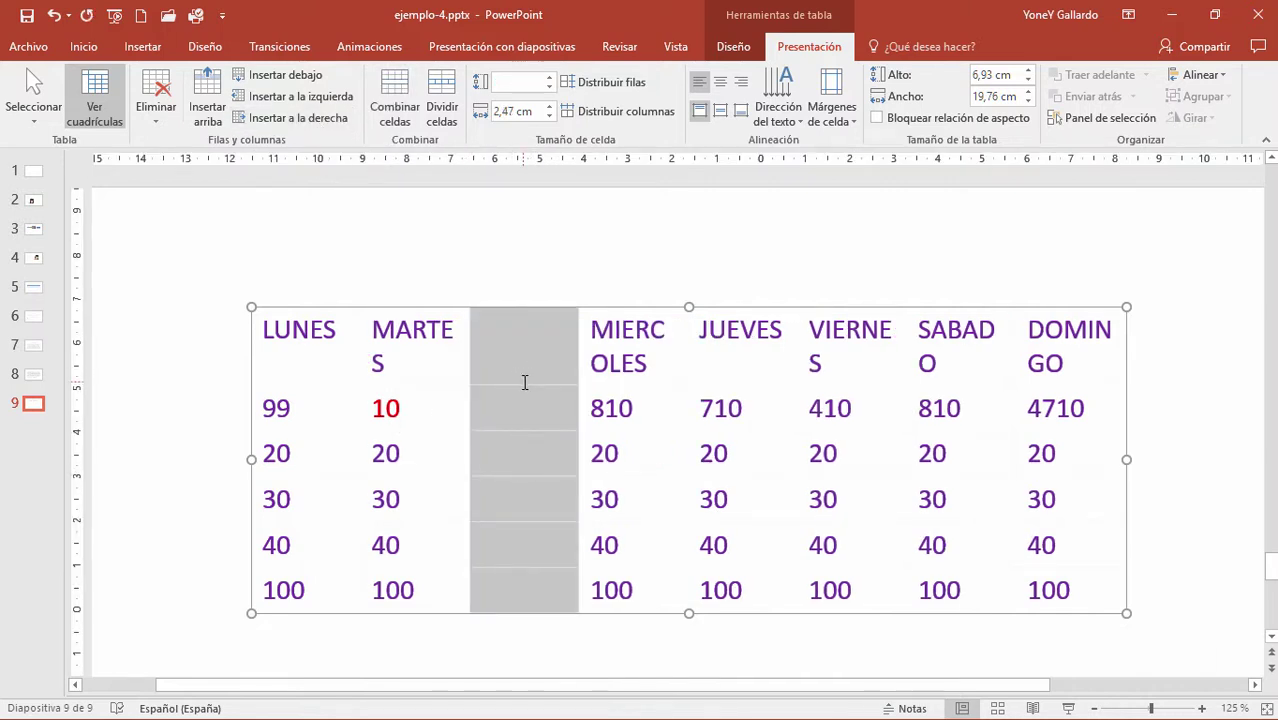
key("ctrl+z")
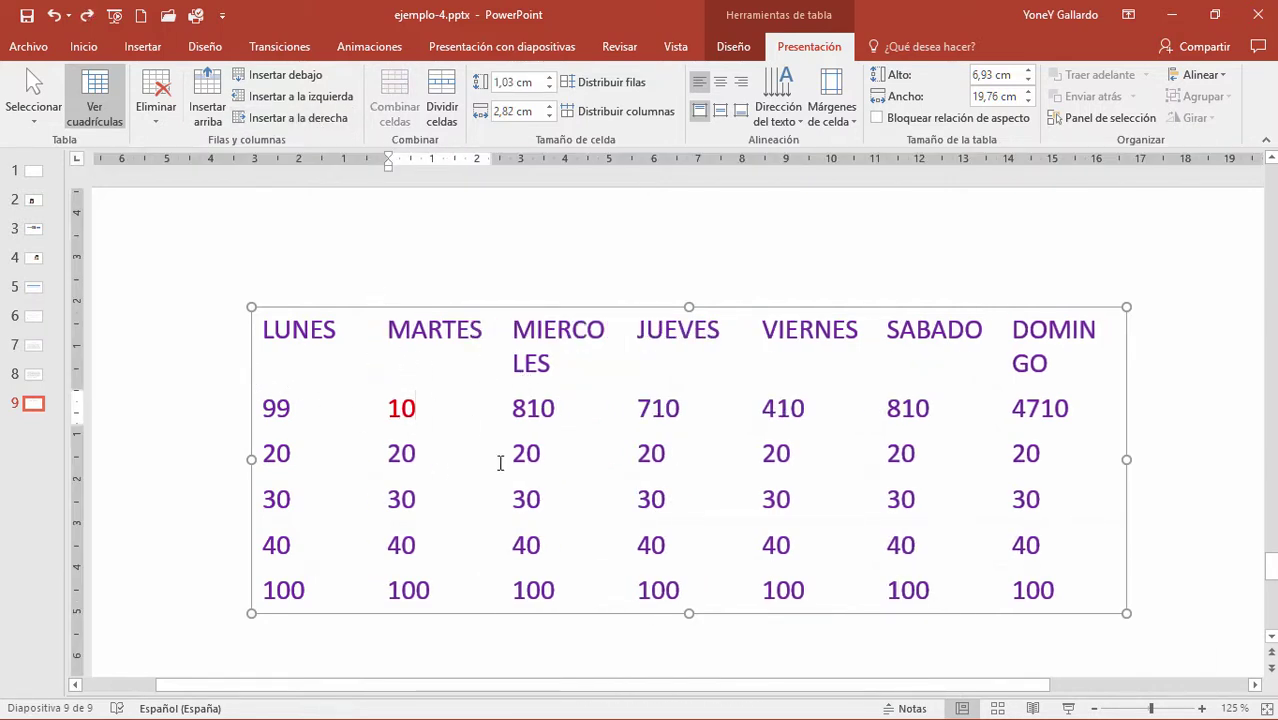
left_click(1062, 588)
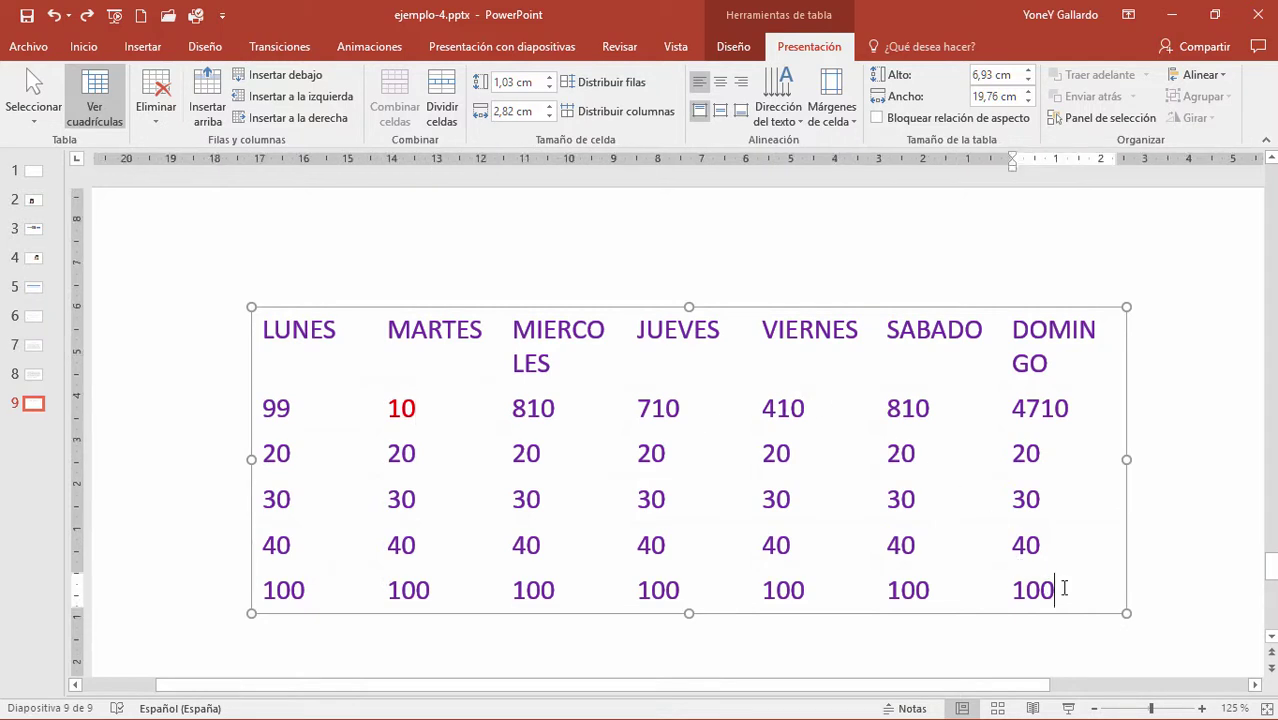
Step: Undo the Tab-added row and colour the last DOMINGO 100 red
key("Tab")
key("ctrl+z")
left_click_drag(1060, 590, 1004, 590)
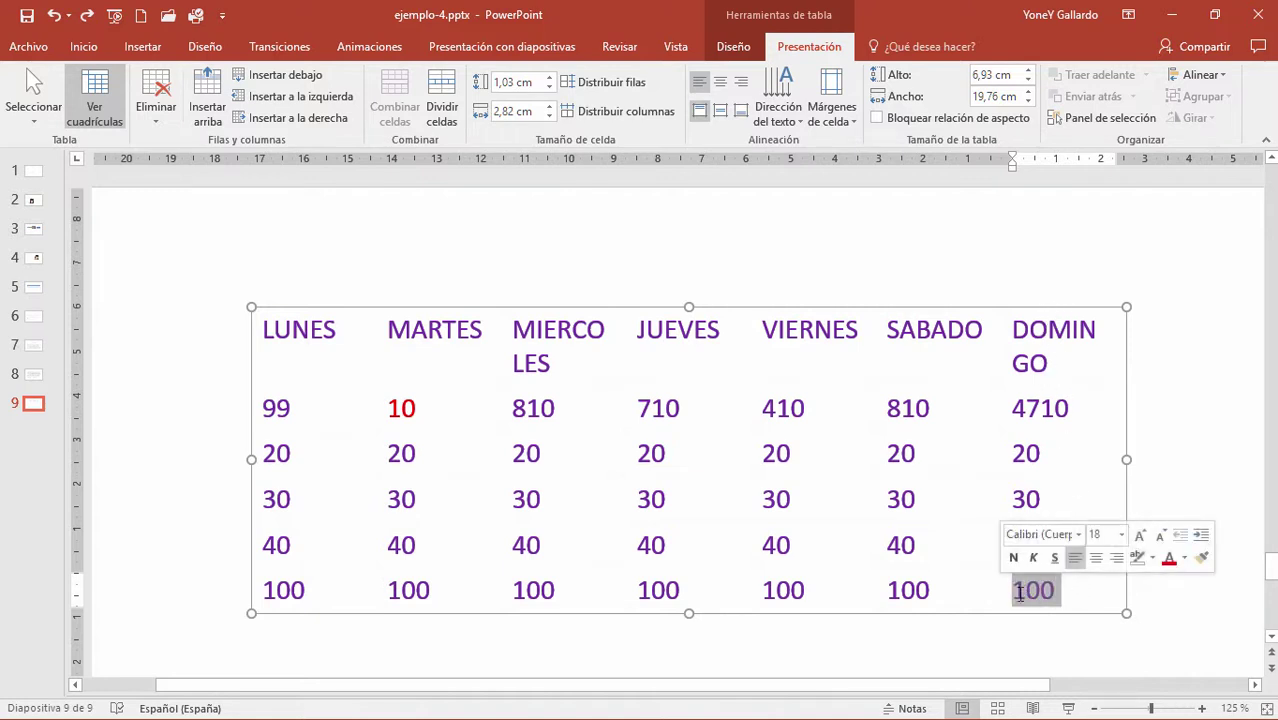
left_click(1170, 562)
left_click(1071, 593)
Step: Remove the extra empty rows added below the table
key("Tab")
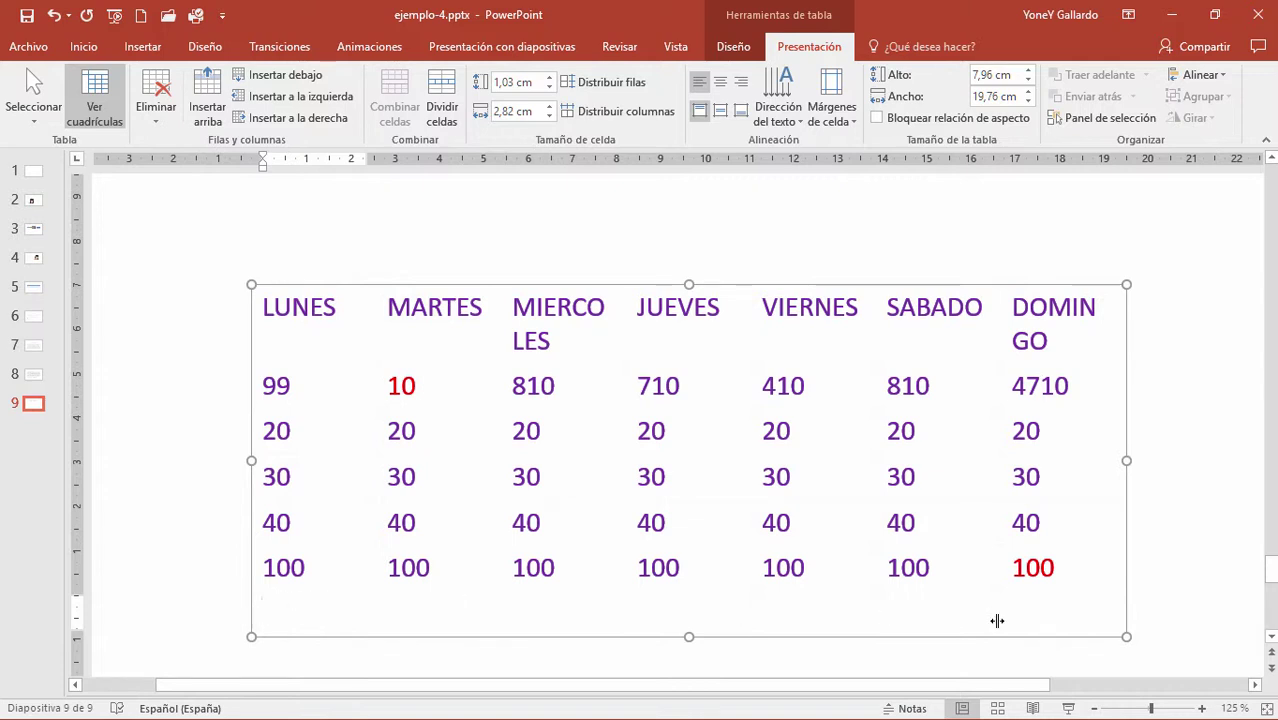
left_click(1062, 619)
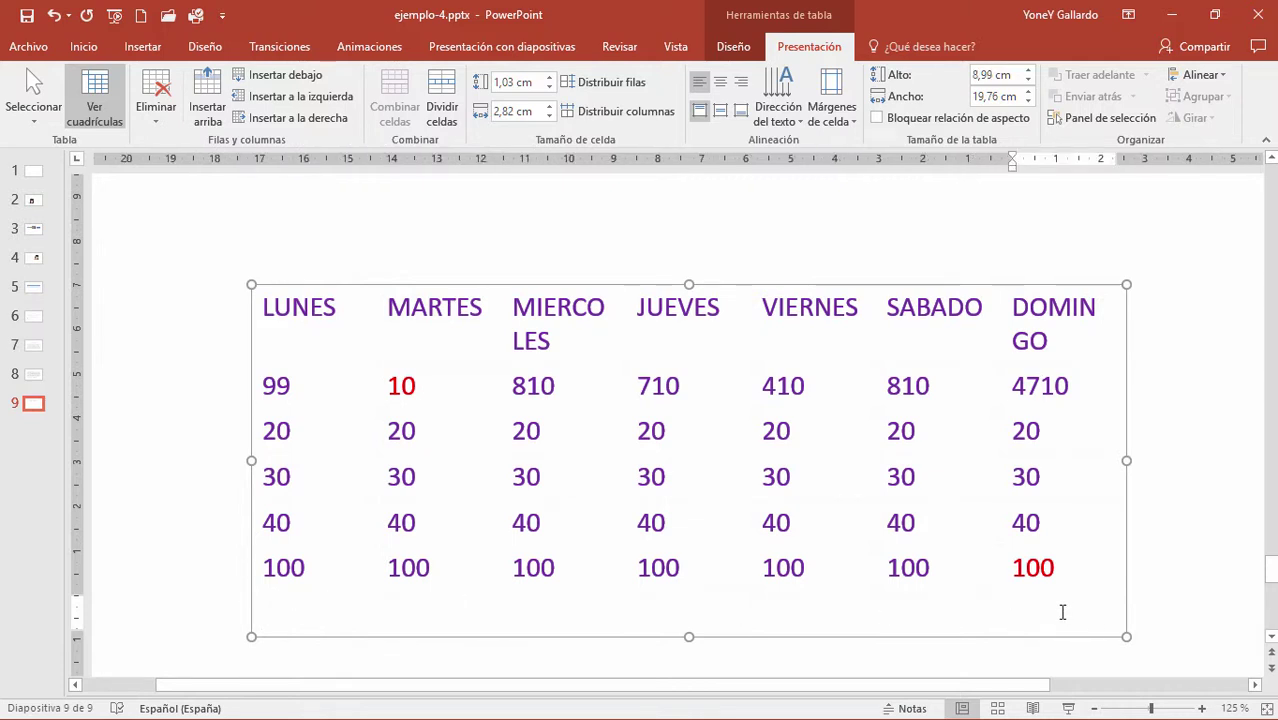
key("Tab")
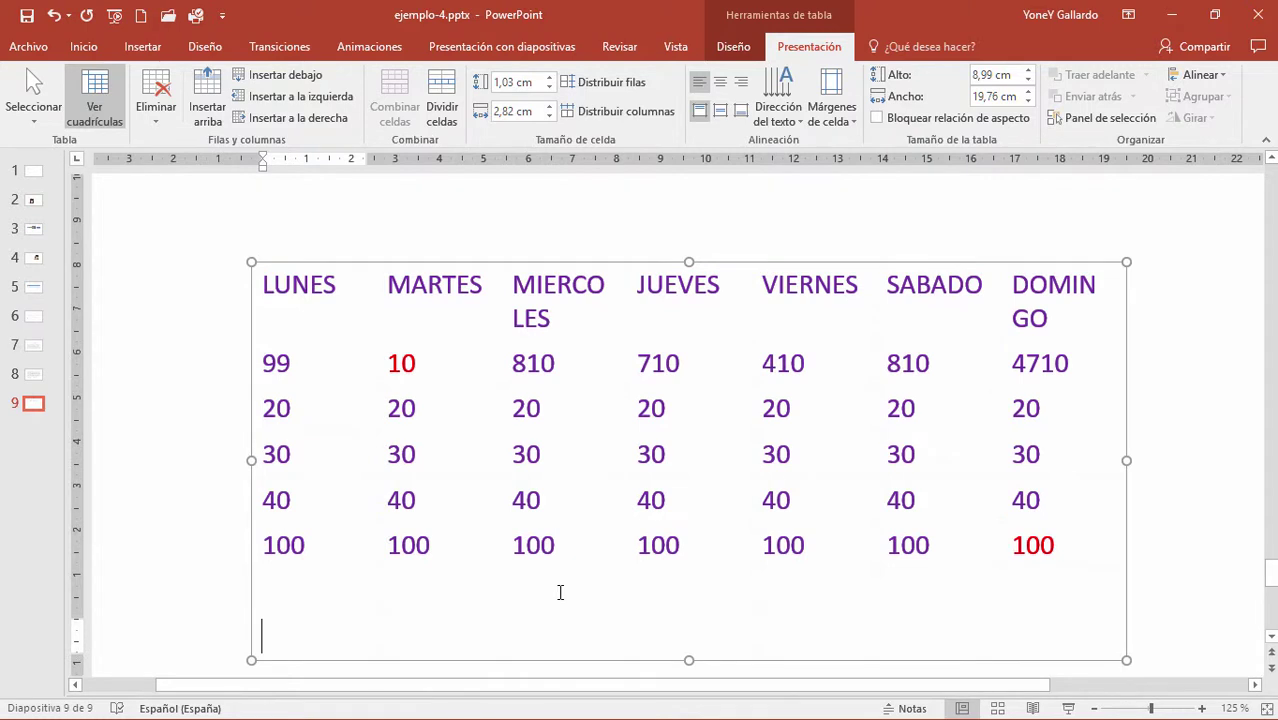
key("ctrl+z")
key("ctrl+z")
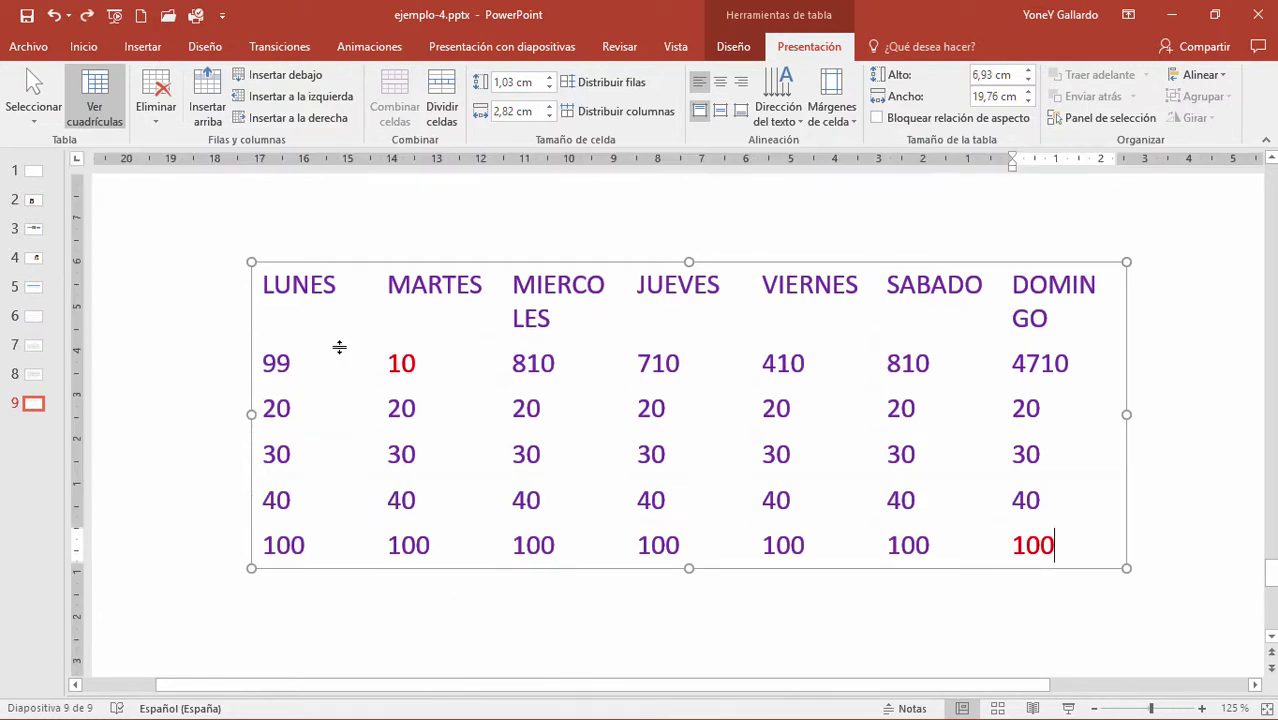
left_click(820, 412)
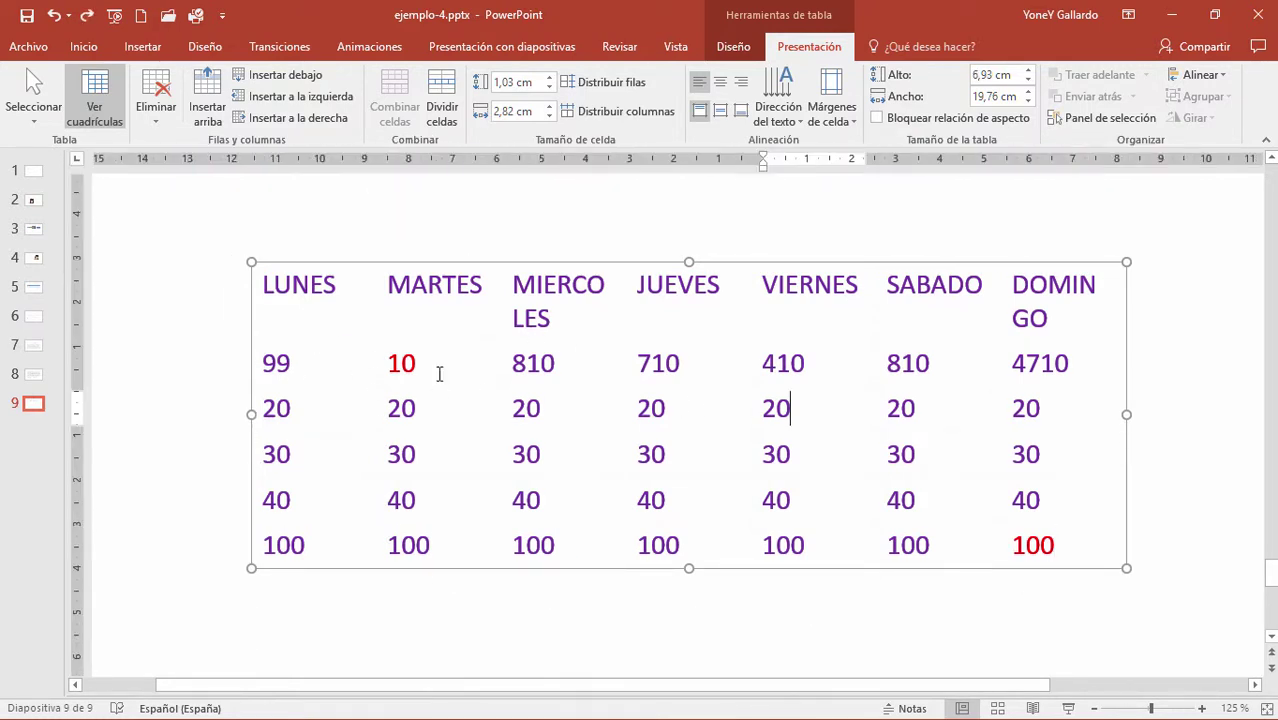
Step: Apply Todos los bordes from the Diseño Bordes menu to outline every cell in green
left_click(508, 262)
left_click(742, 50)
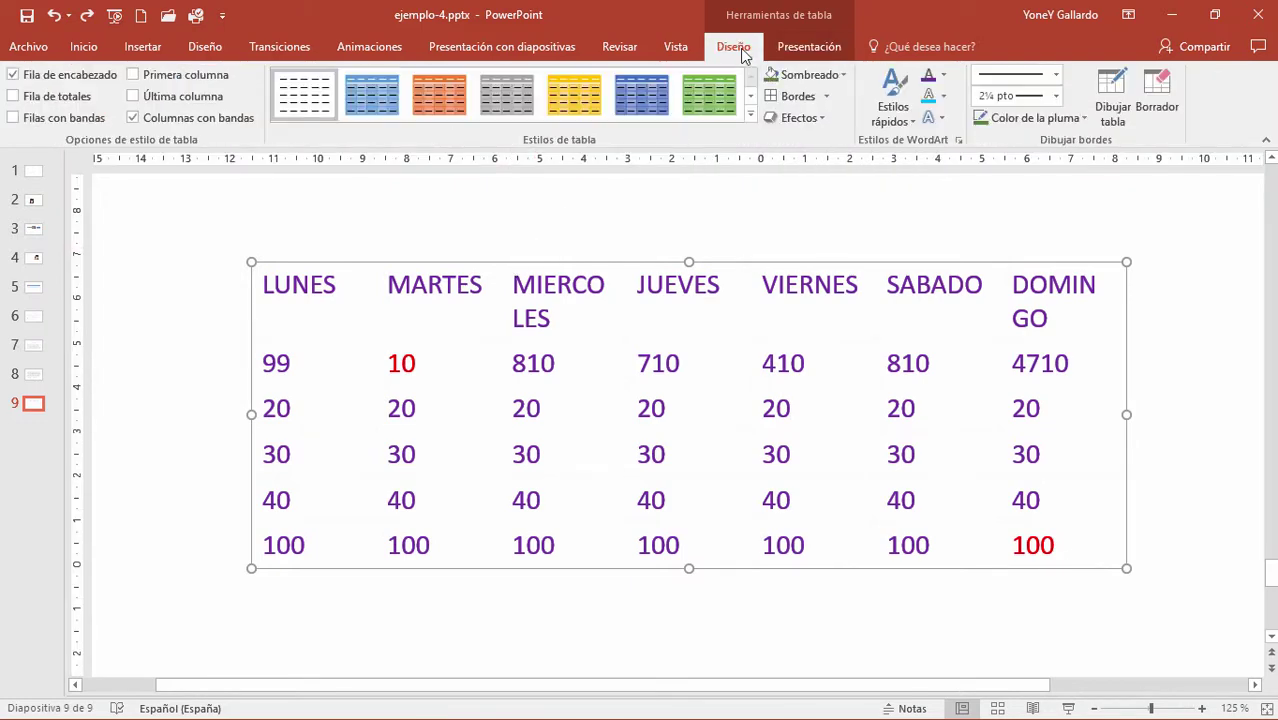
left_click(826, 96)
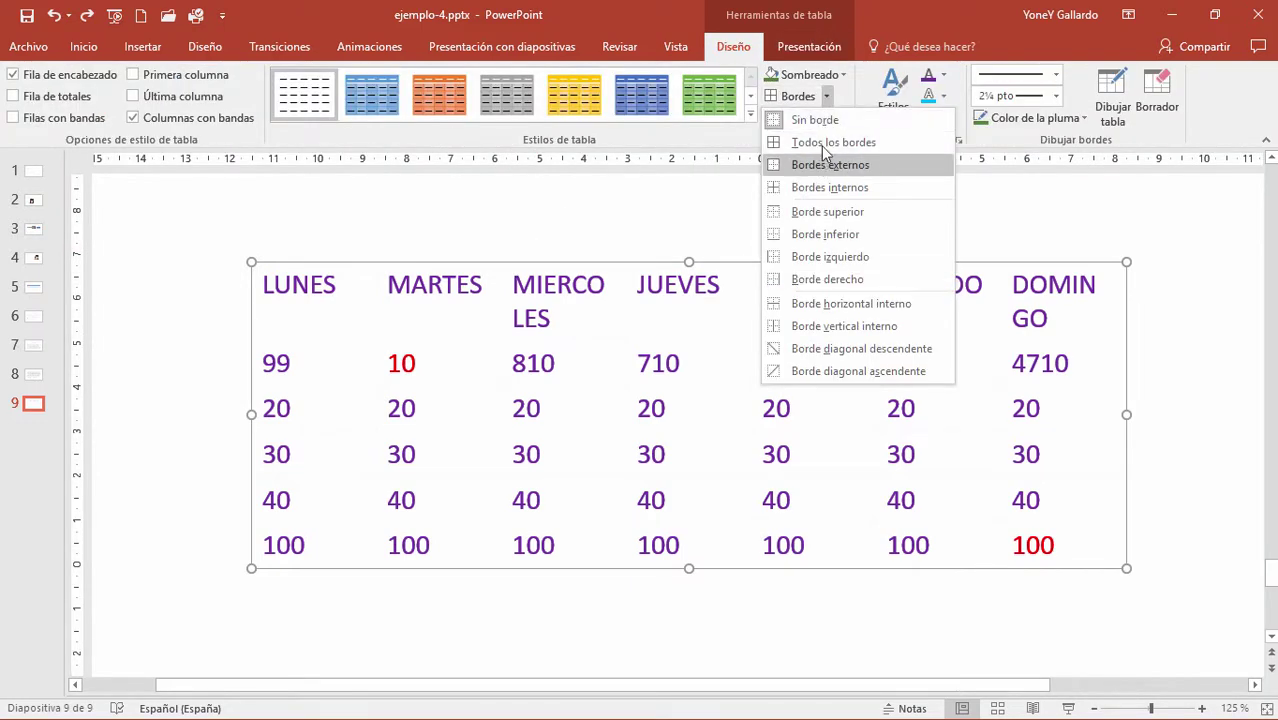
left_click(821, 143)
left_click(593, 318)
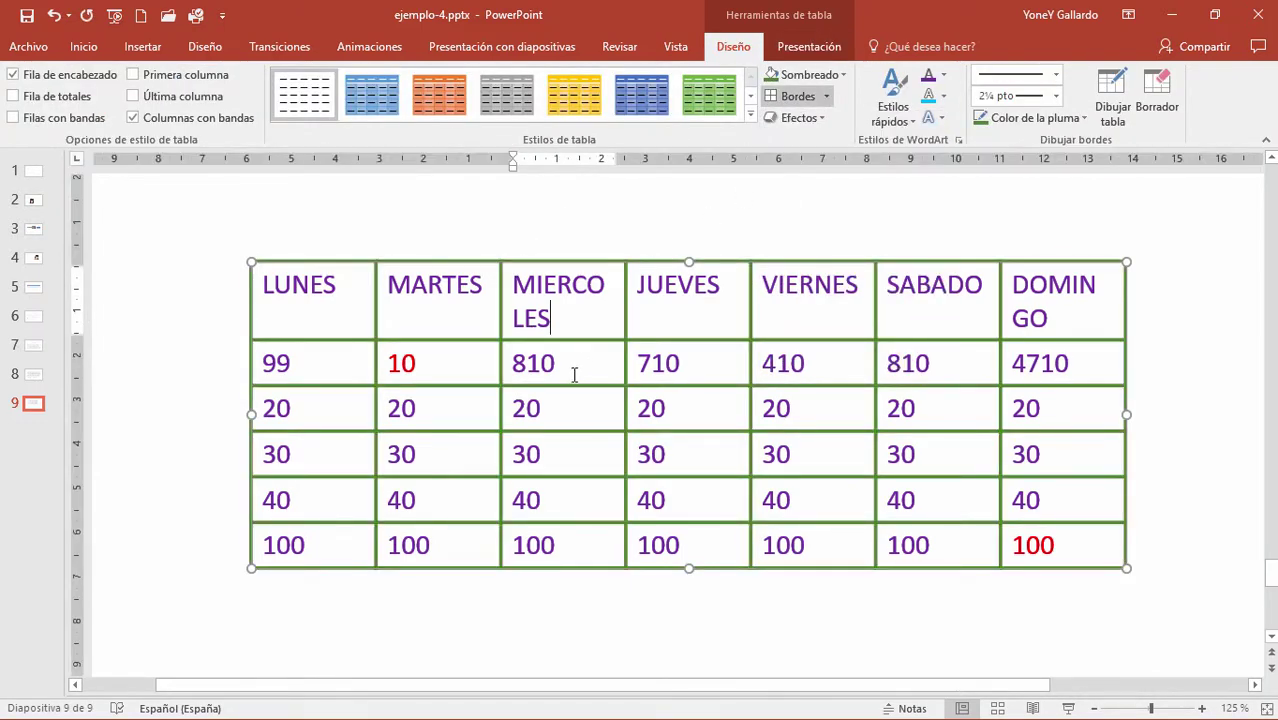
left_click(795, 48)
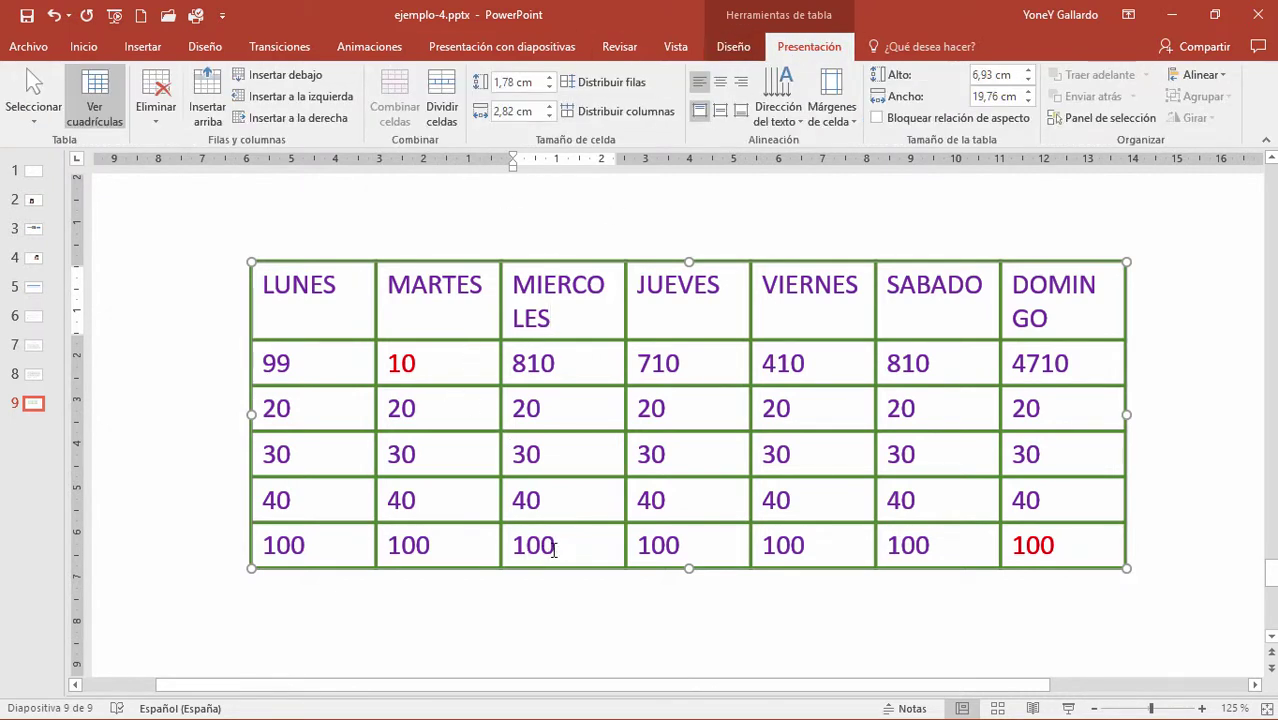
Step: Colour the 810 under MIERCOLES blue from the mini toolbar's Color de fuente palette
double_click(560, 365)
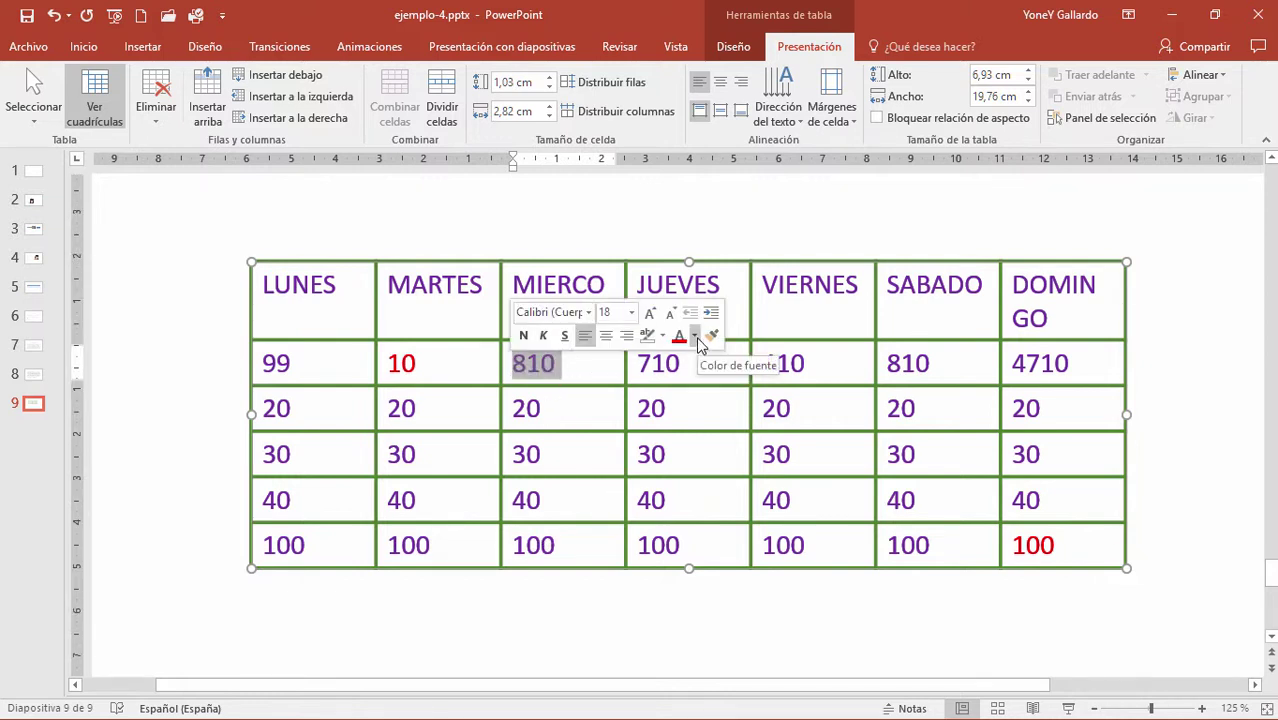
left_click(694, 336)
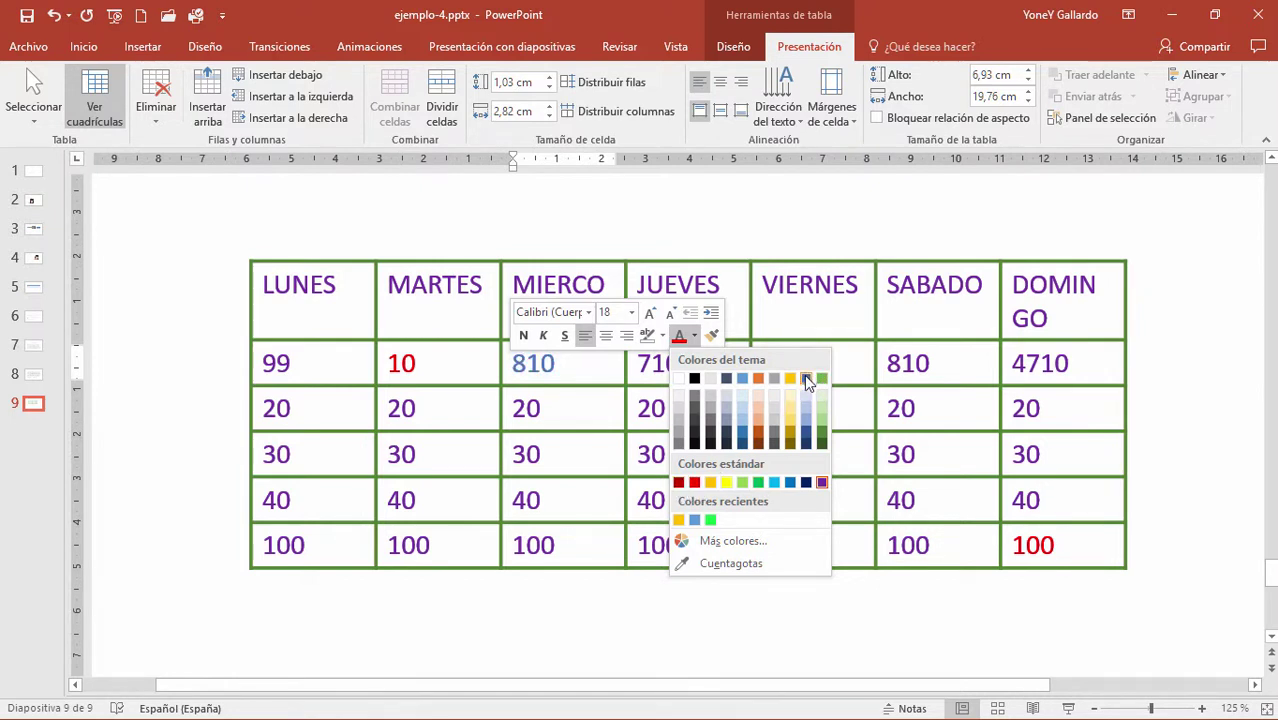
left_click(793, 487)
Step: Select the MARTES 10 and MIERCOLES 810 cells together
left_click(588, 420)
left_click_drag(511, 360, 385, 352)
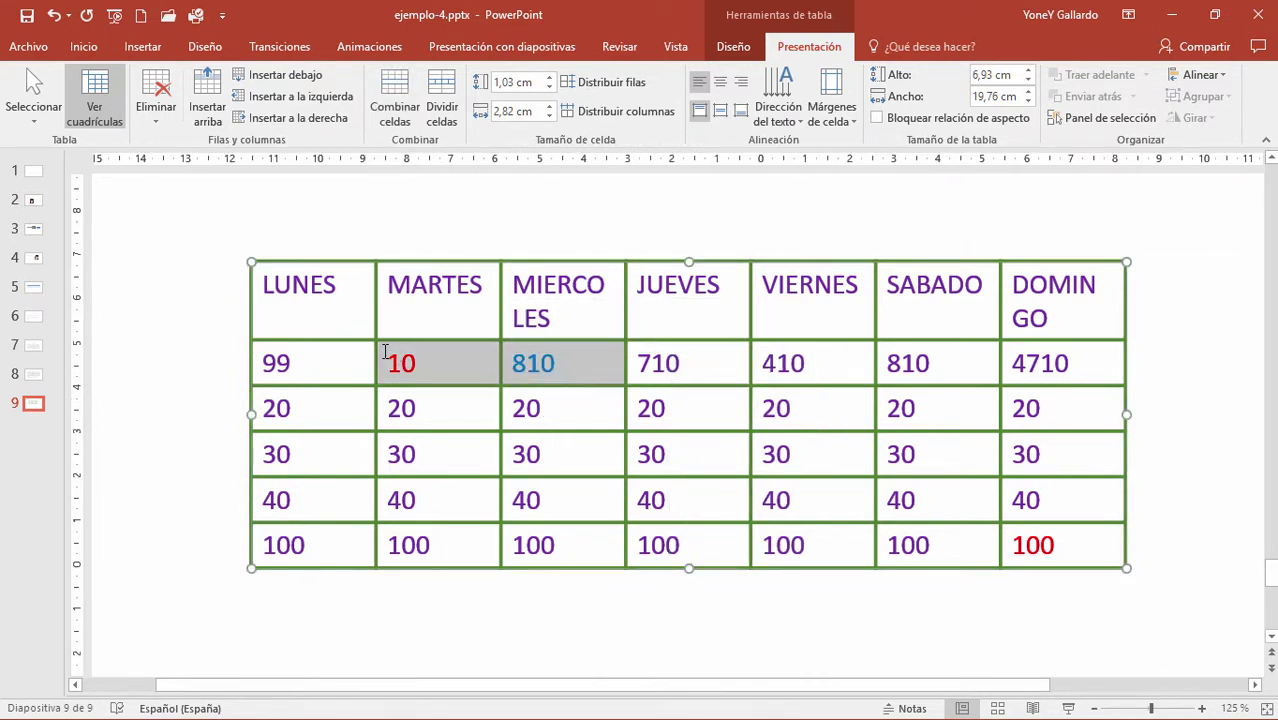
left_click(546, 422)
left_click_drag(566, 362, 444, 363)
left_click(560, 364)
left_click_drag(580, 360, 459, 360)
left_click(578, 364)
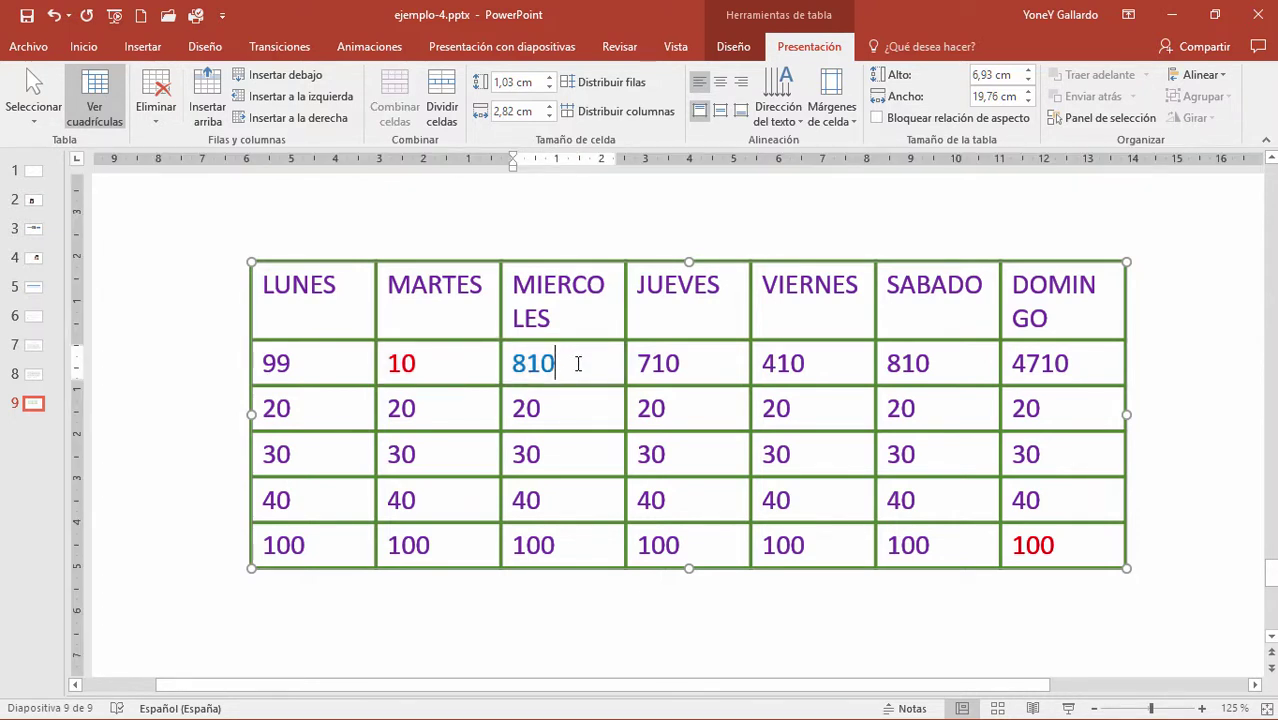
left_click_drag(584, 363, 418, 356)
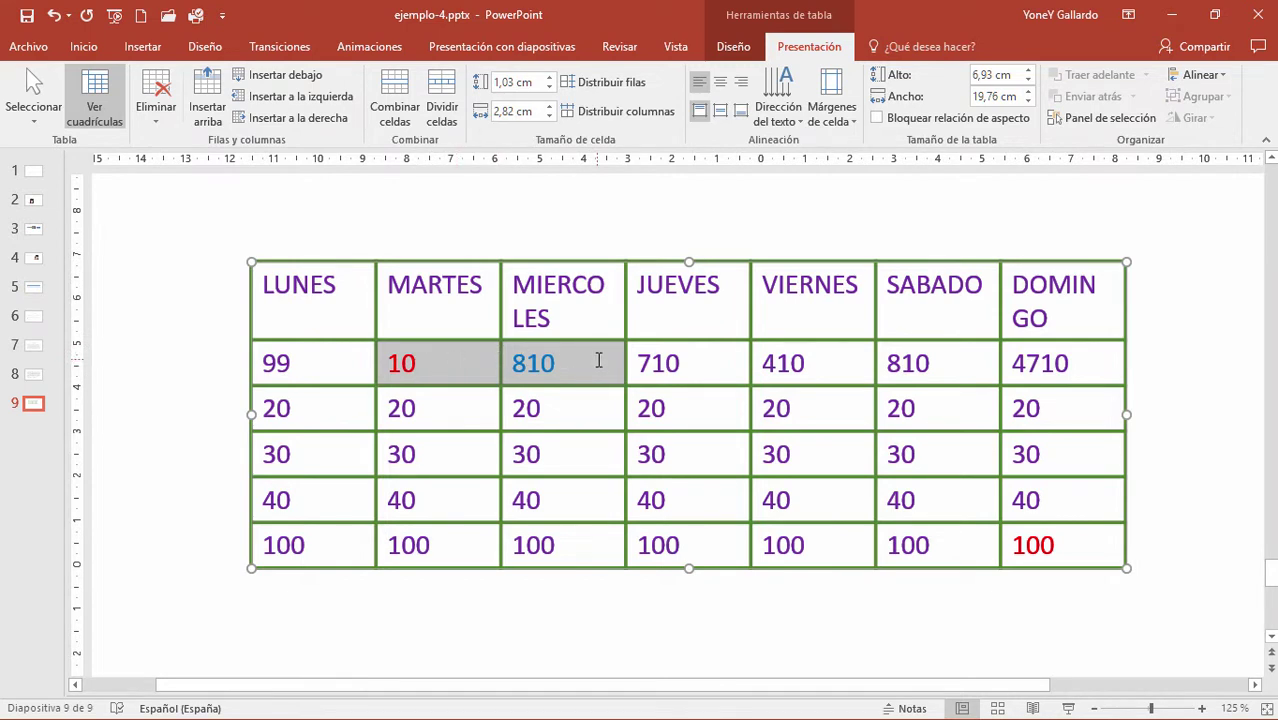
left_click(397, 117)
left_click(484, 388)
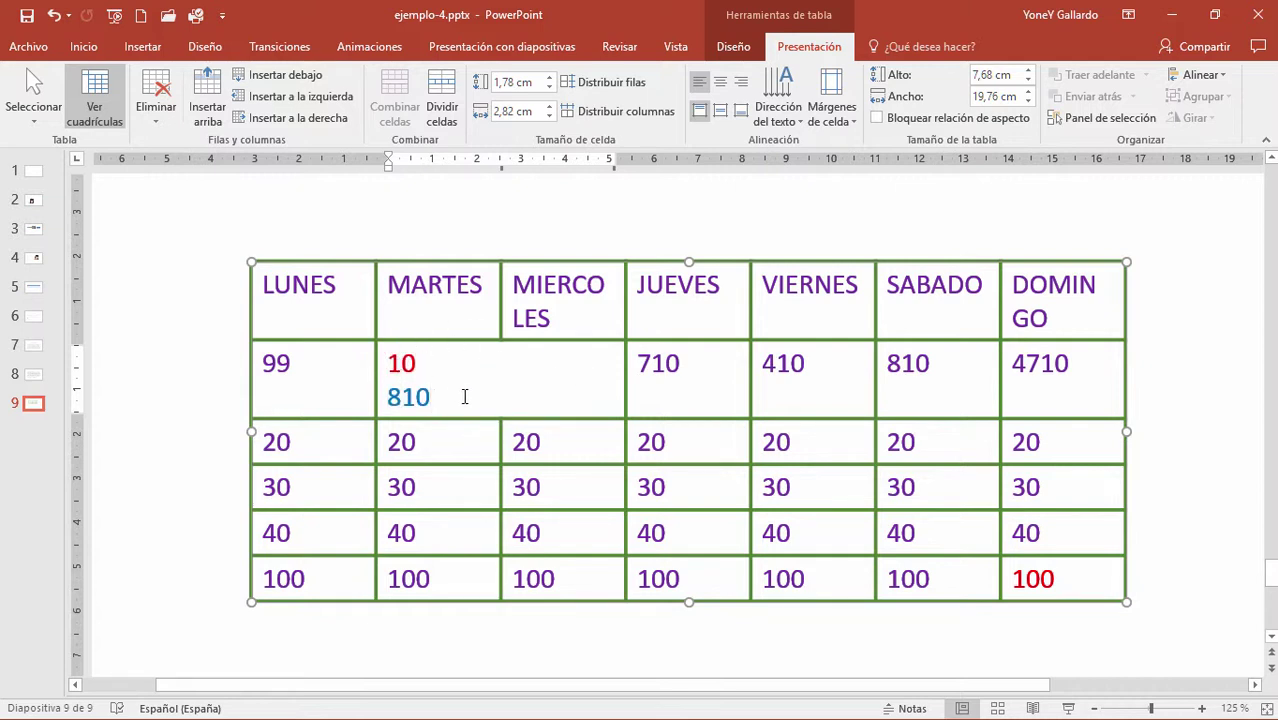
left_click_drag(441, 397, 390, 360)
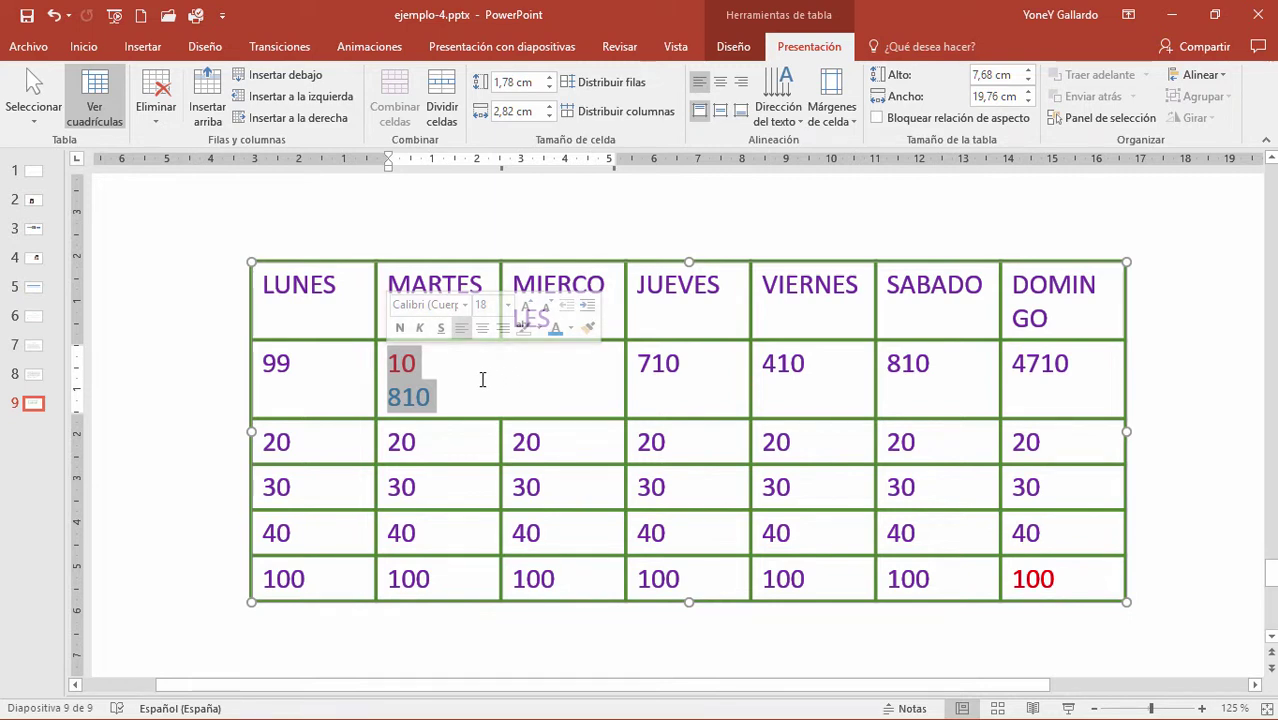
key("ctrl+z")
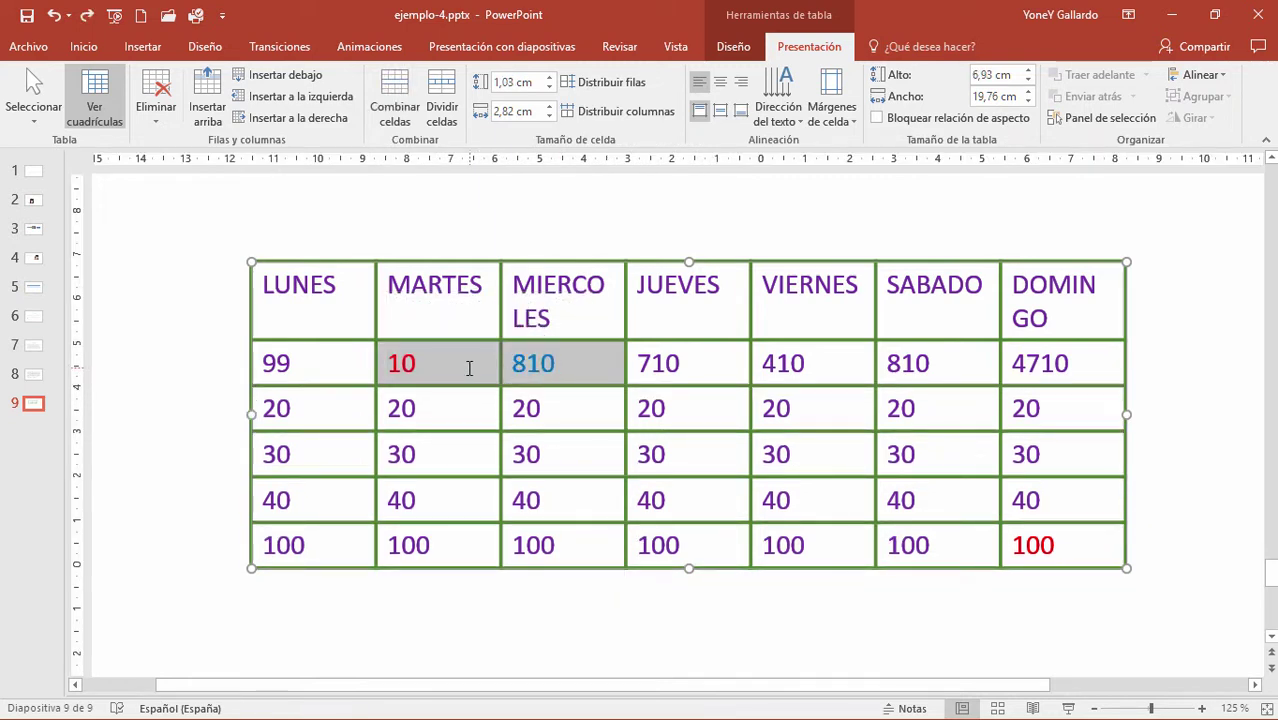
left_click(552, 454)
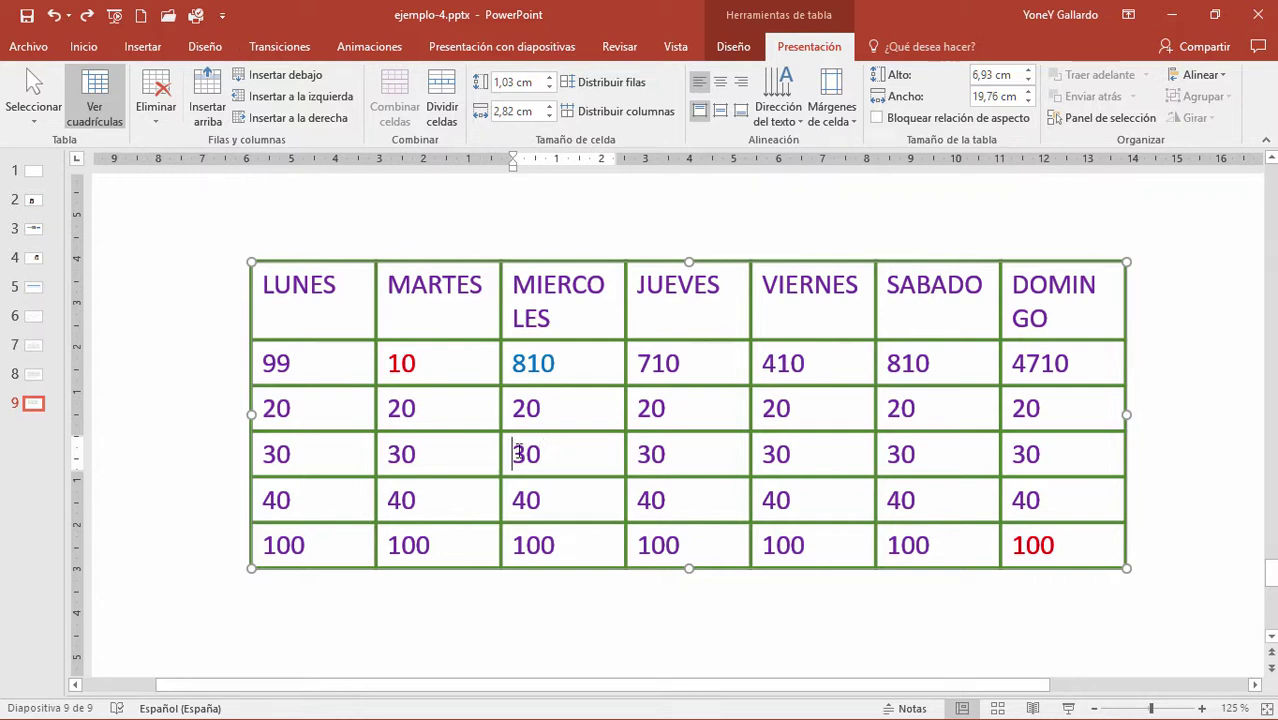
left_click_drag(516, 452, 555, 540)
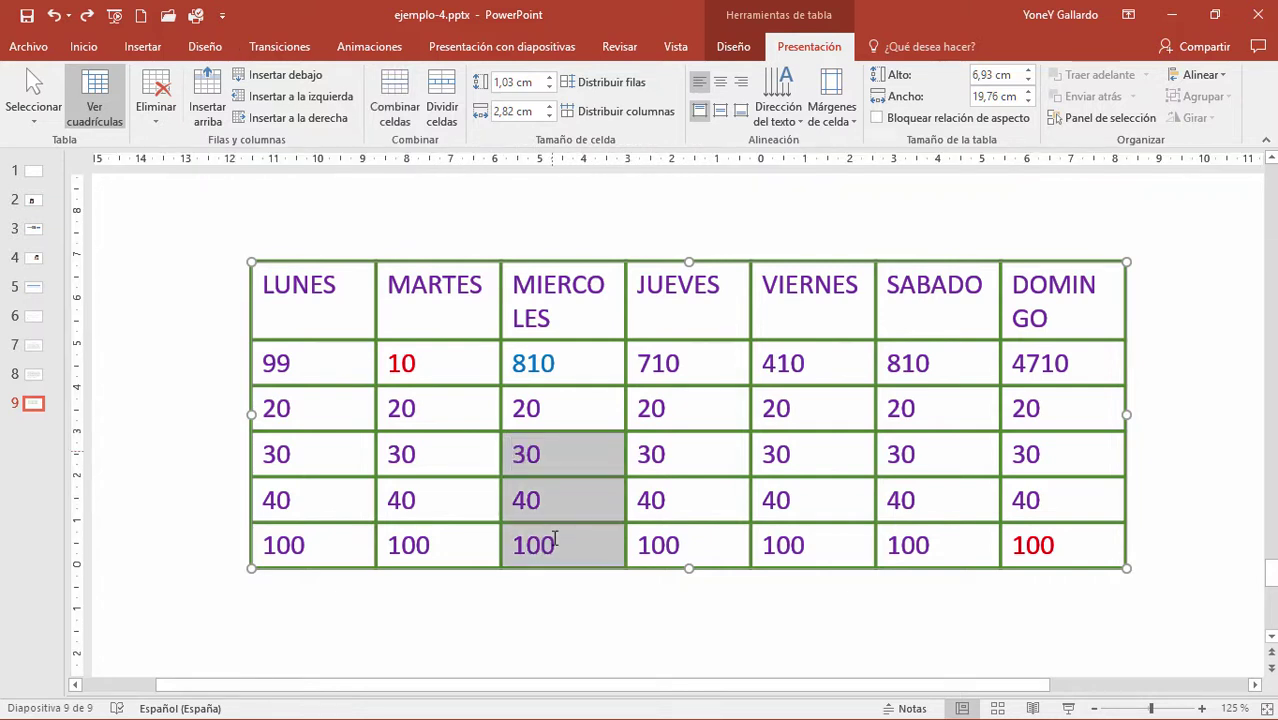
left_click(394, 118)
left_click_drag(556, 521, 440, 500)
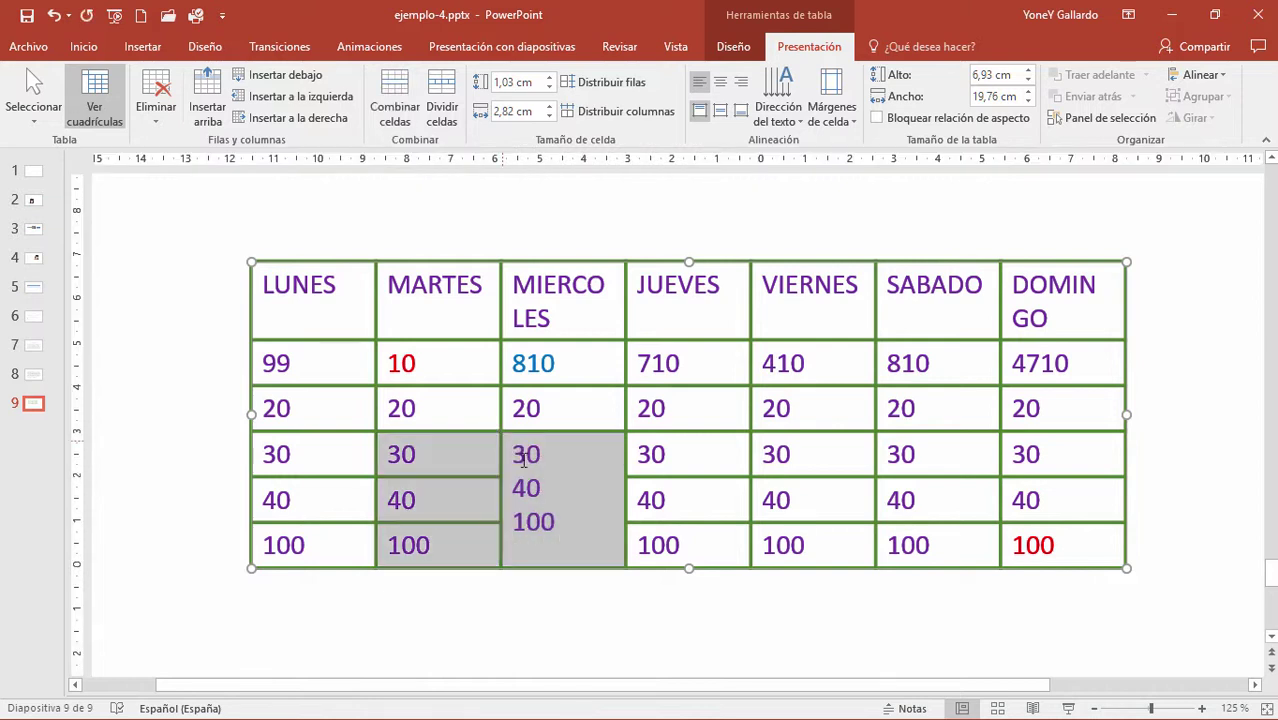
left_click(562, 515)
key("ctrl+a")
key("Delete")
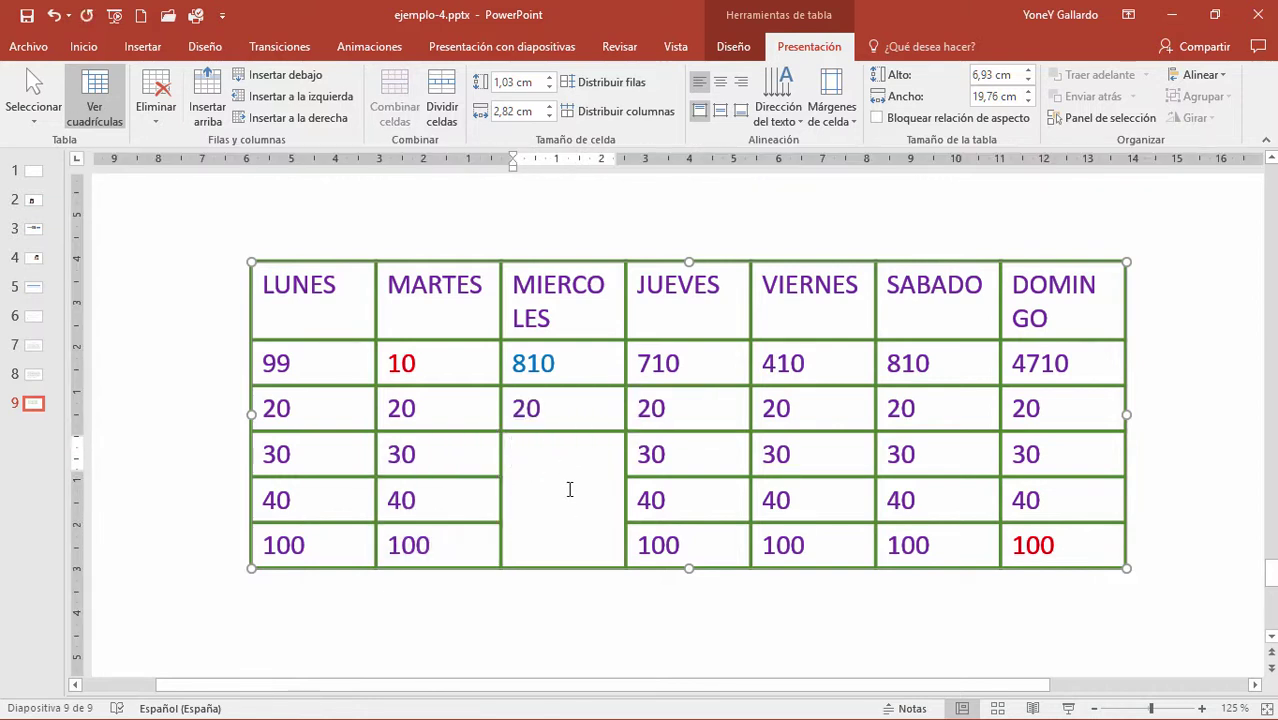
key("ctrl+z")
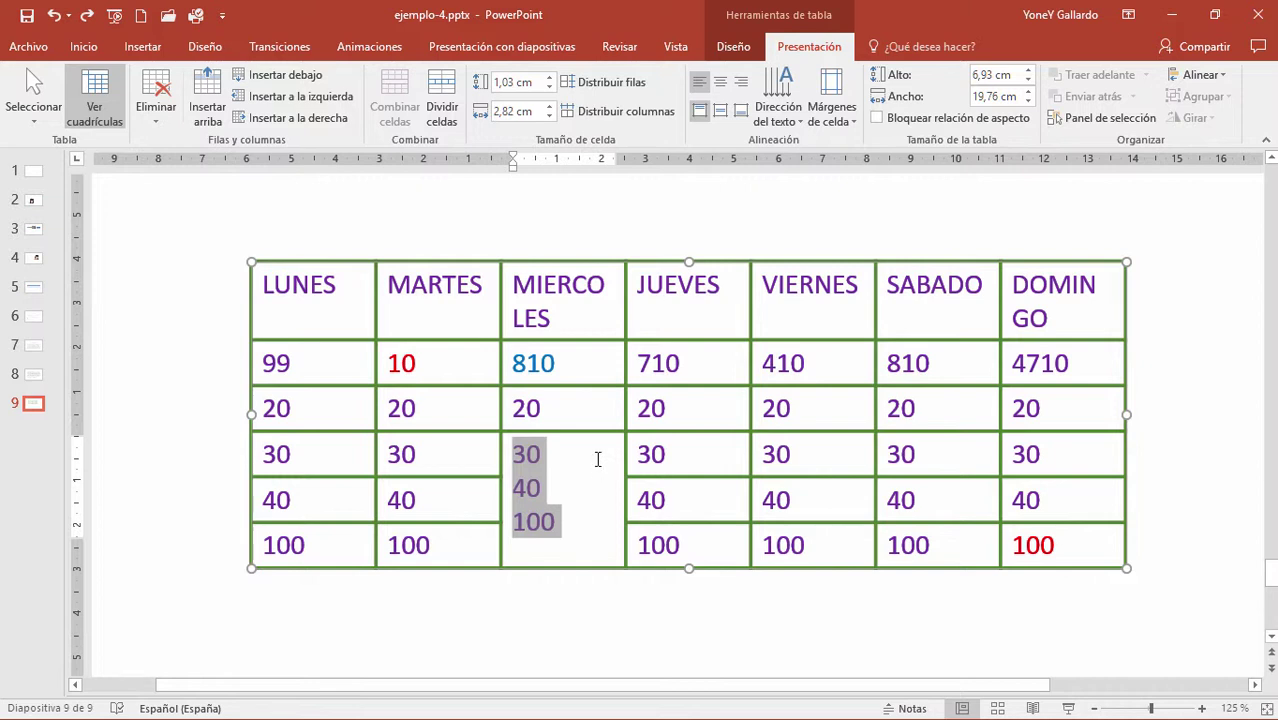
key("ctrl+z")
left_click(594, 466)
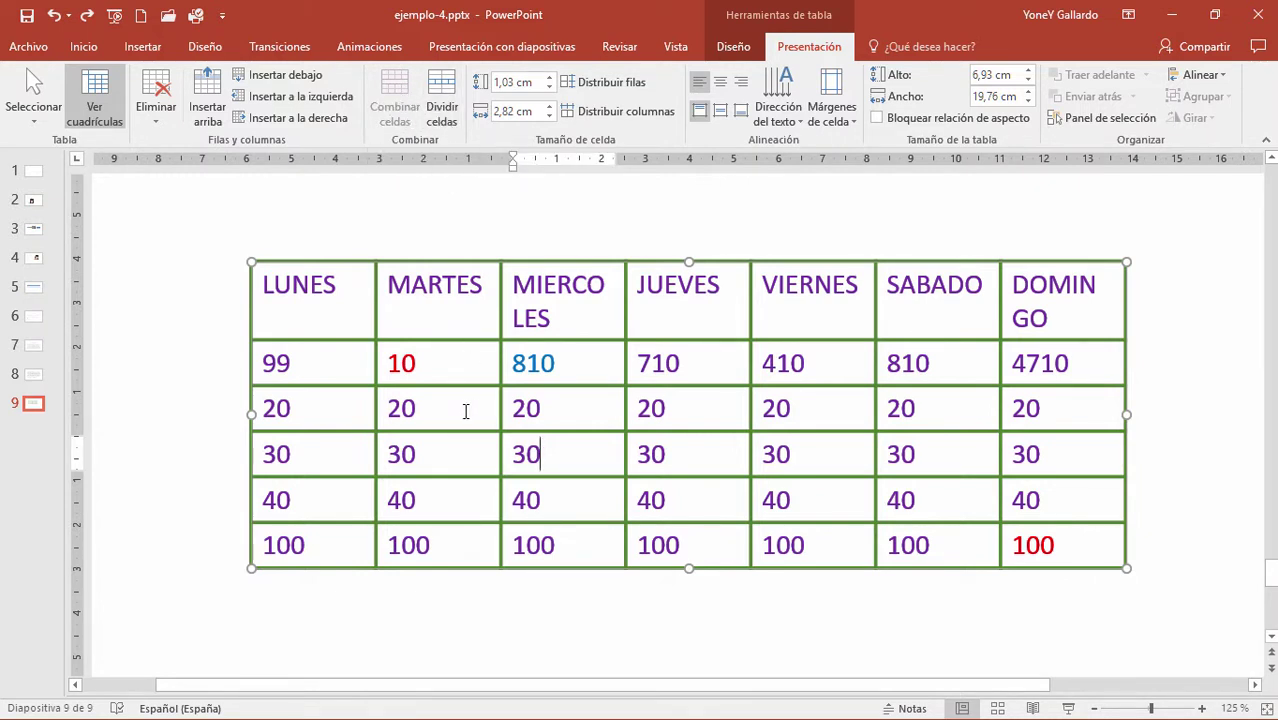
left_click(433, 360)
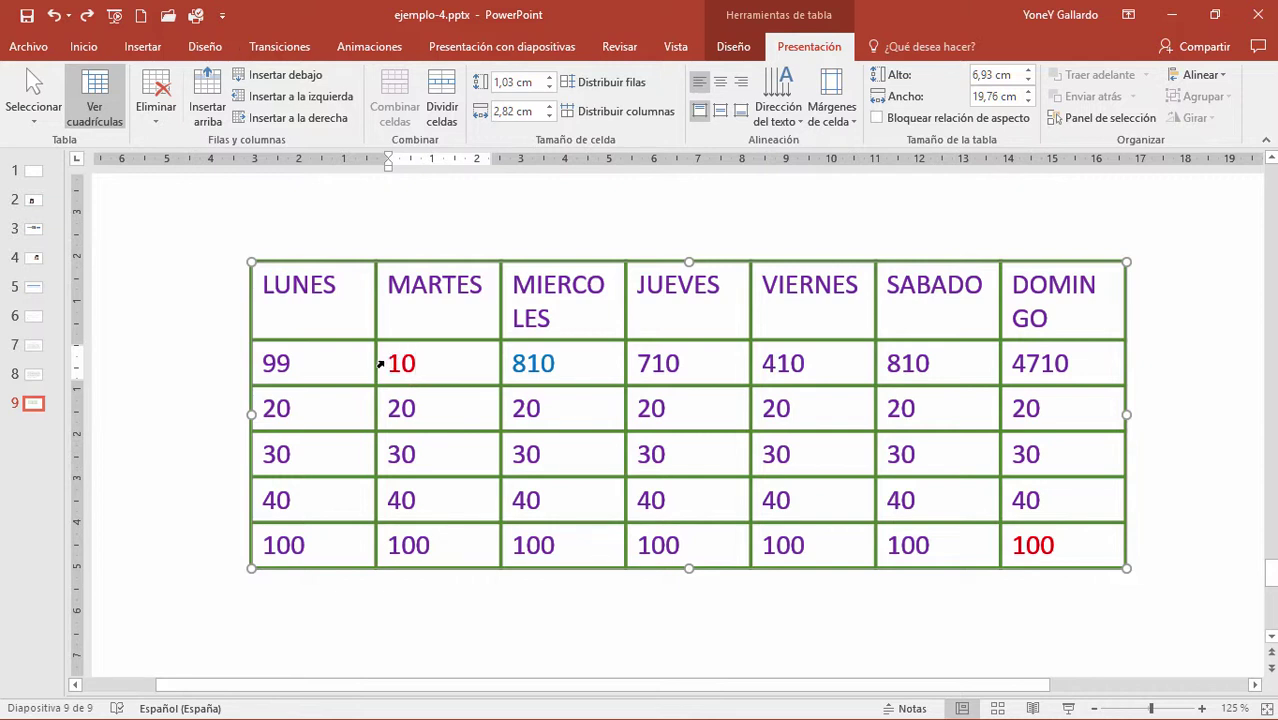
Step: Split the MARTES 10 cell with Dividir celdas into 2 columns and 2 rows
left_click(380, 364)
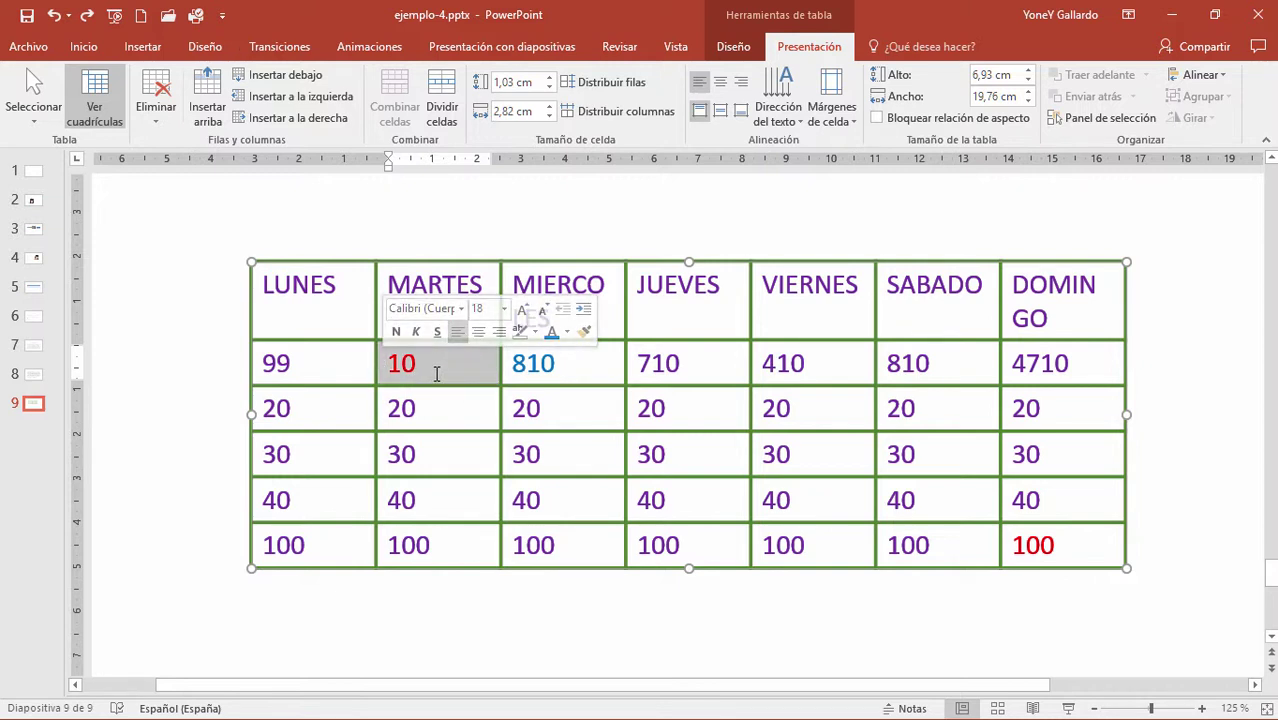
left_click(441, 108)
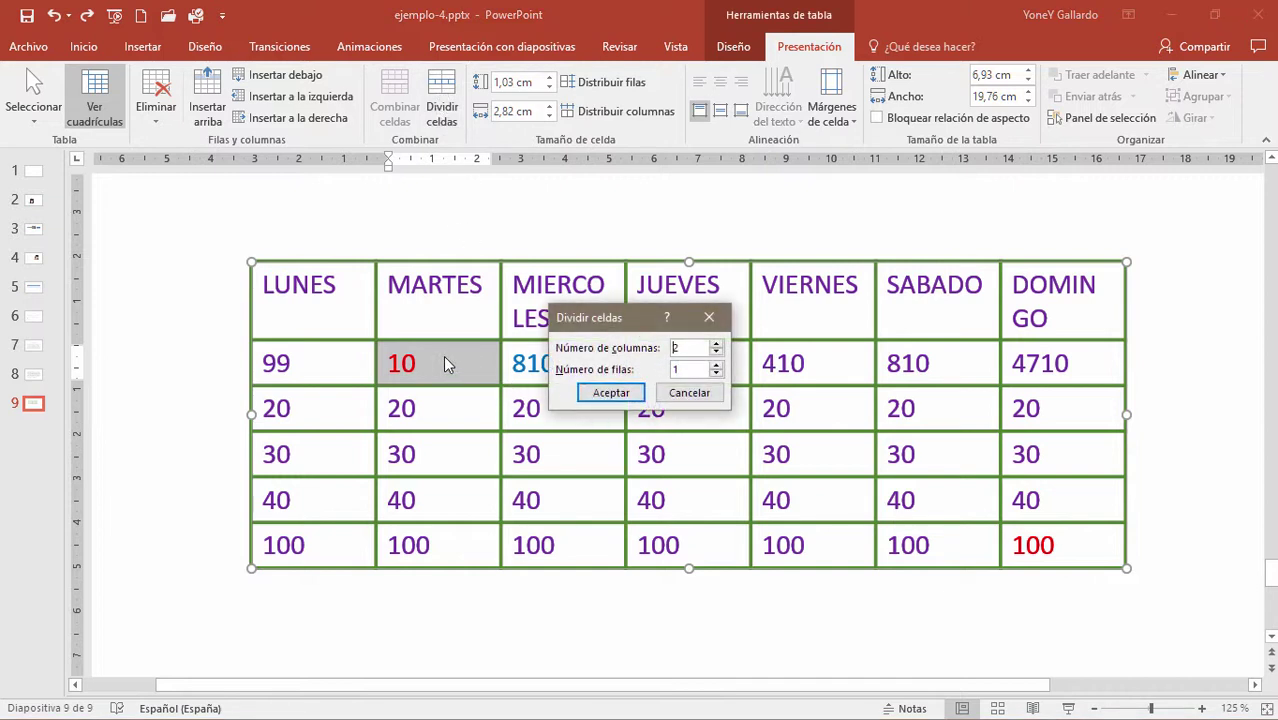
left_click(716, 366)
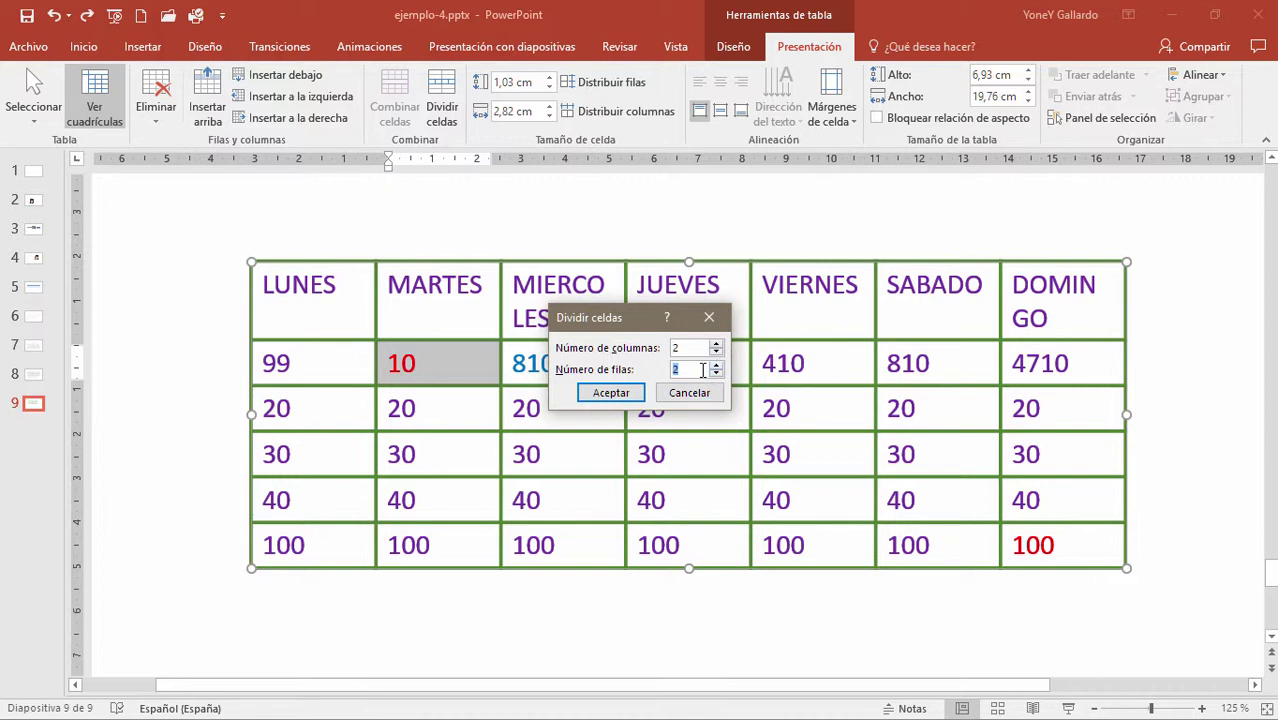
left_click(610, 392)
Step: Delete the red 10 so all four sub-cells are empty
left_click(476, 396)
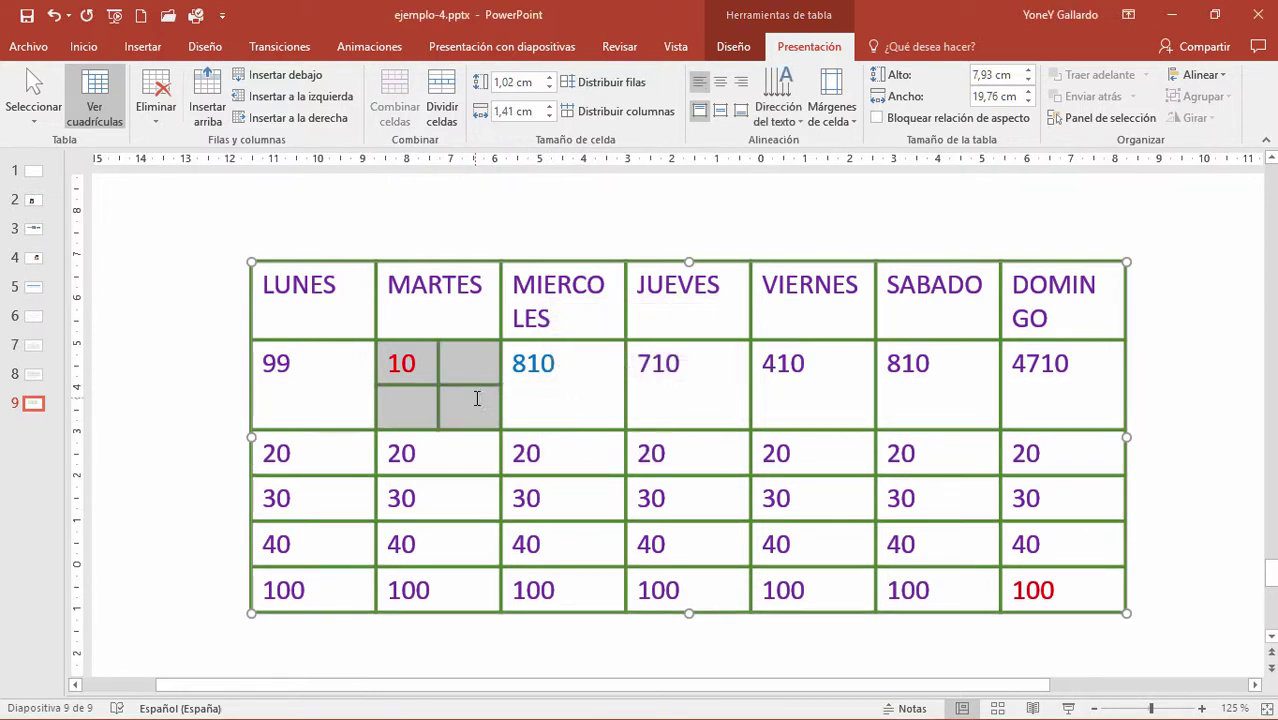
double_click(414, 364)
key("Delete")
left_click(463, 366)
left_click(484, 400)
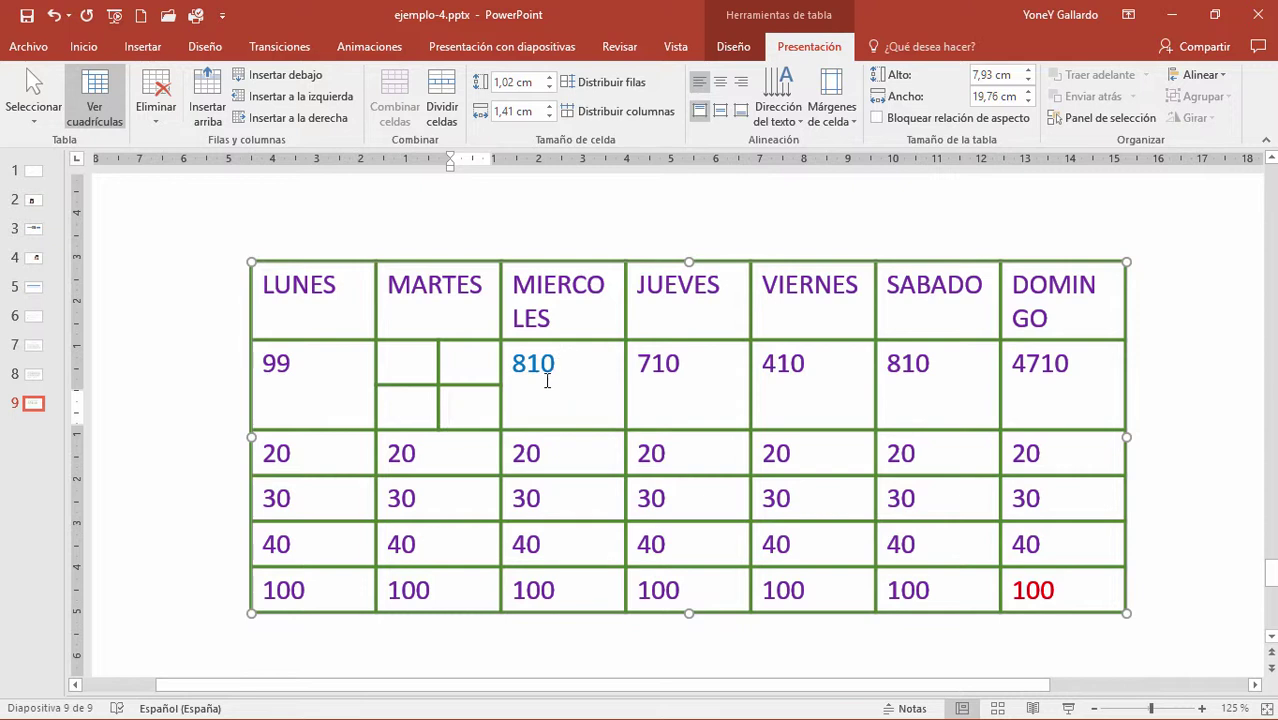
left_click(465, 261)
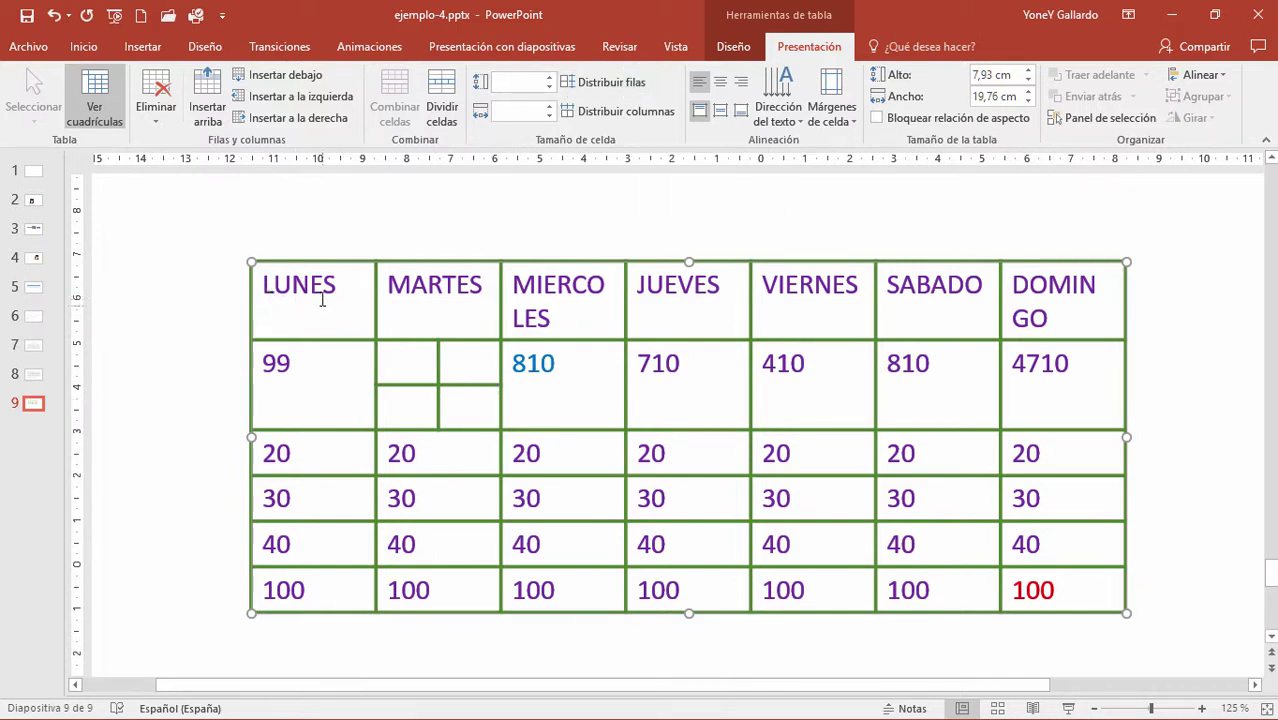
Step: Equalize the table's row heights at 1,78 cm with Distribuir filas after trying a row height of 1
left_click(600, 82)
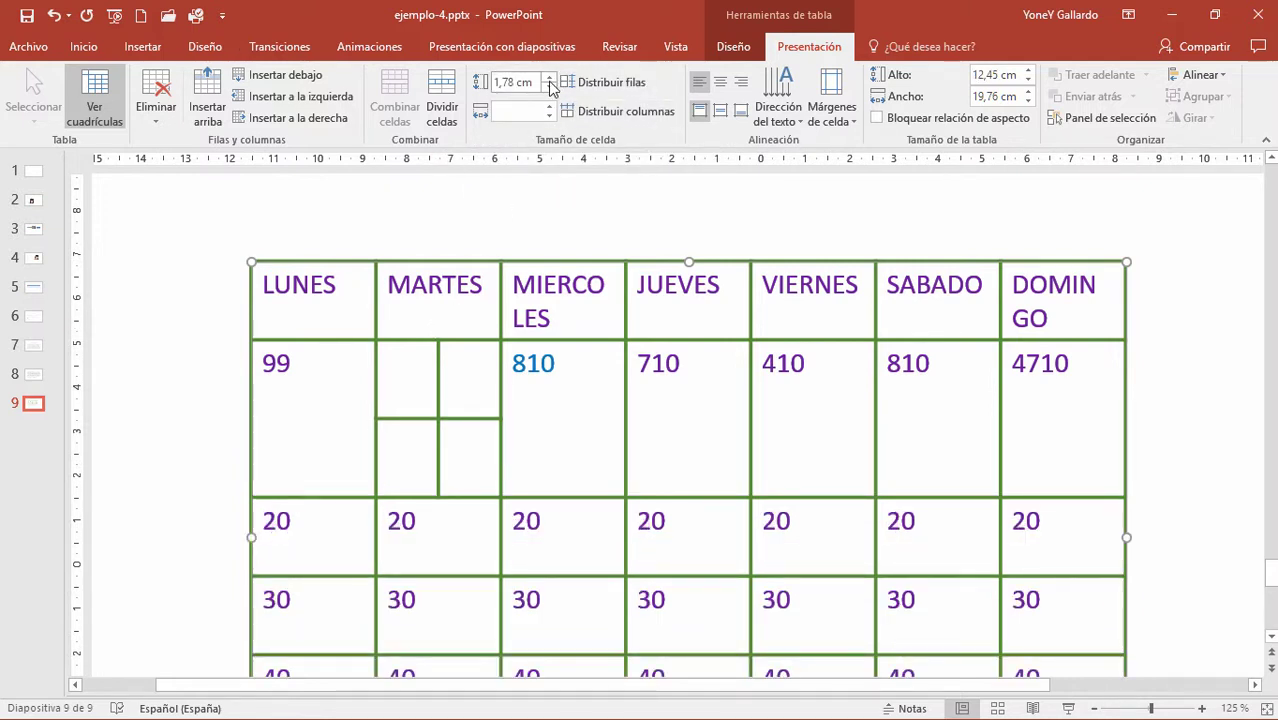
left_click(519, 82)
type("1")
key("Return")
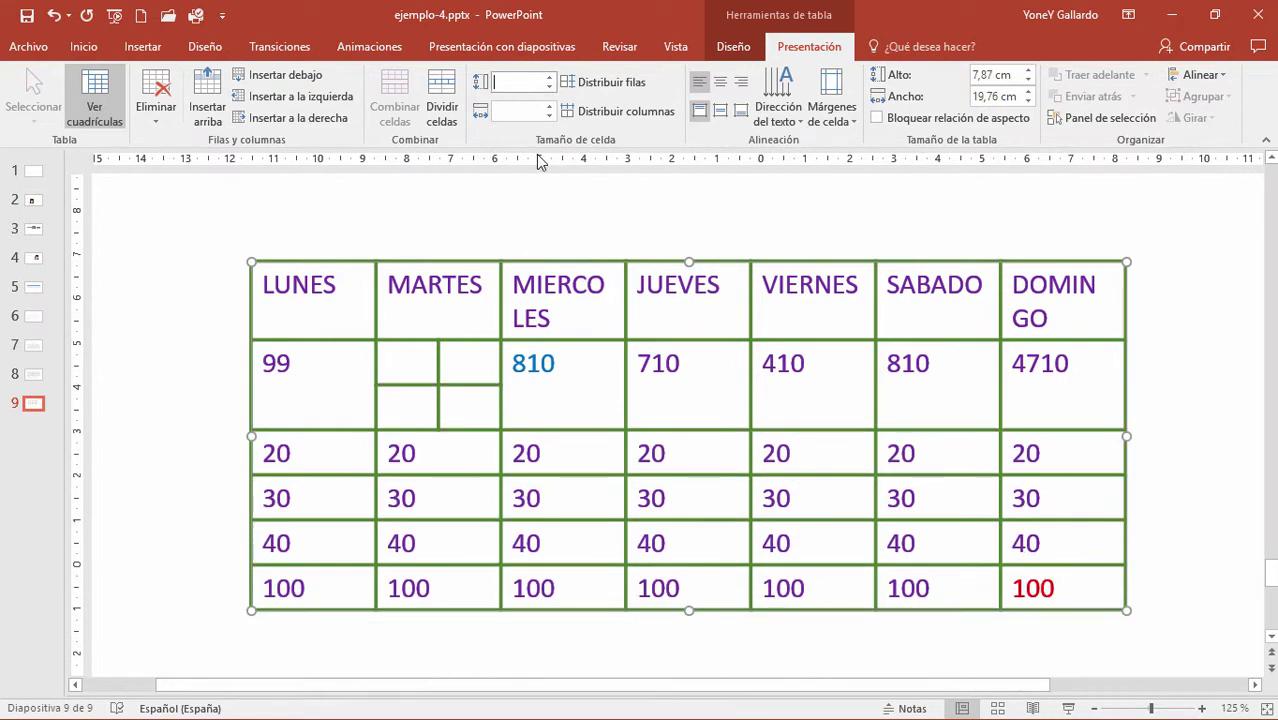
type("1")
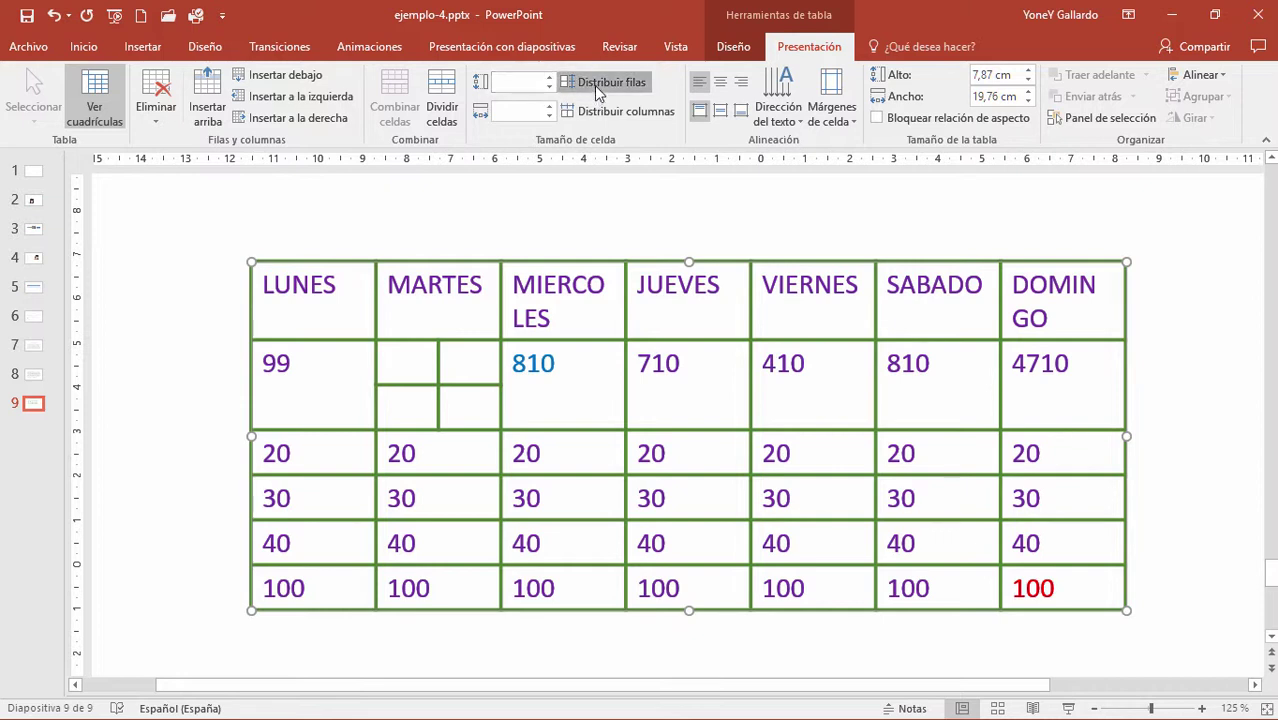
left_click(594, 85)
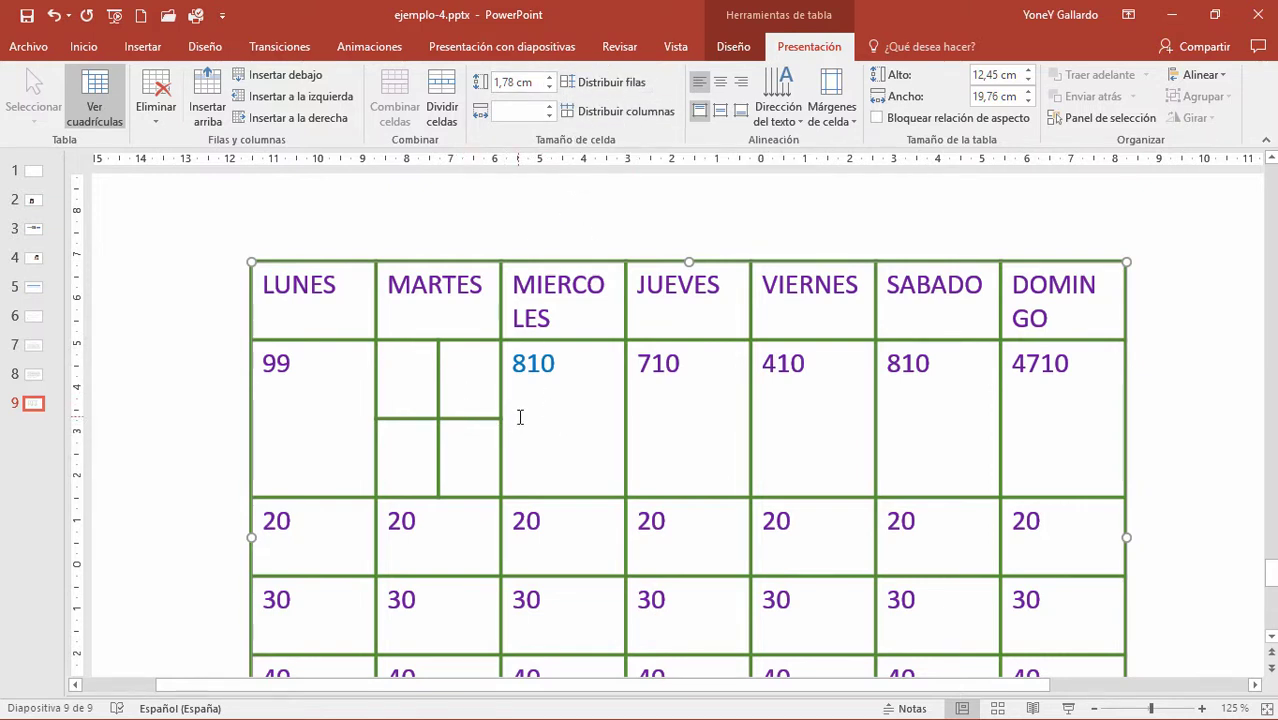
scroll(520, 417, "down", 5)
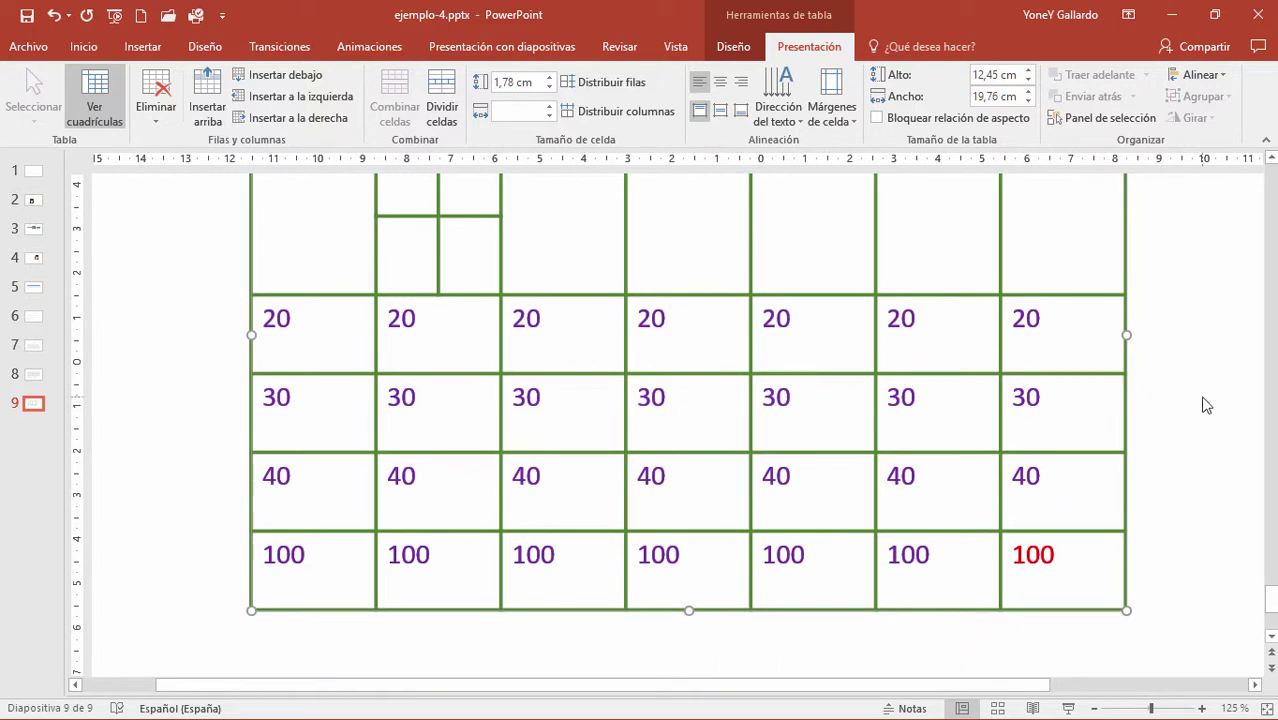
left_click(1206, 405)
scroll(663, 485, "down", 5)
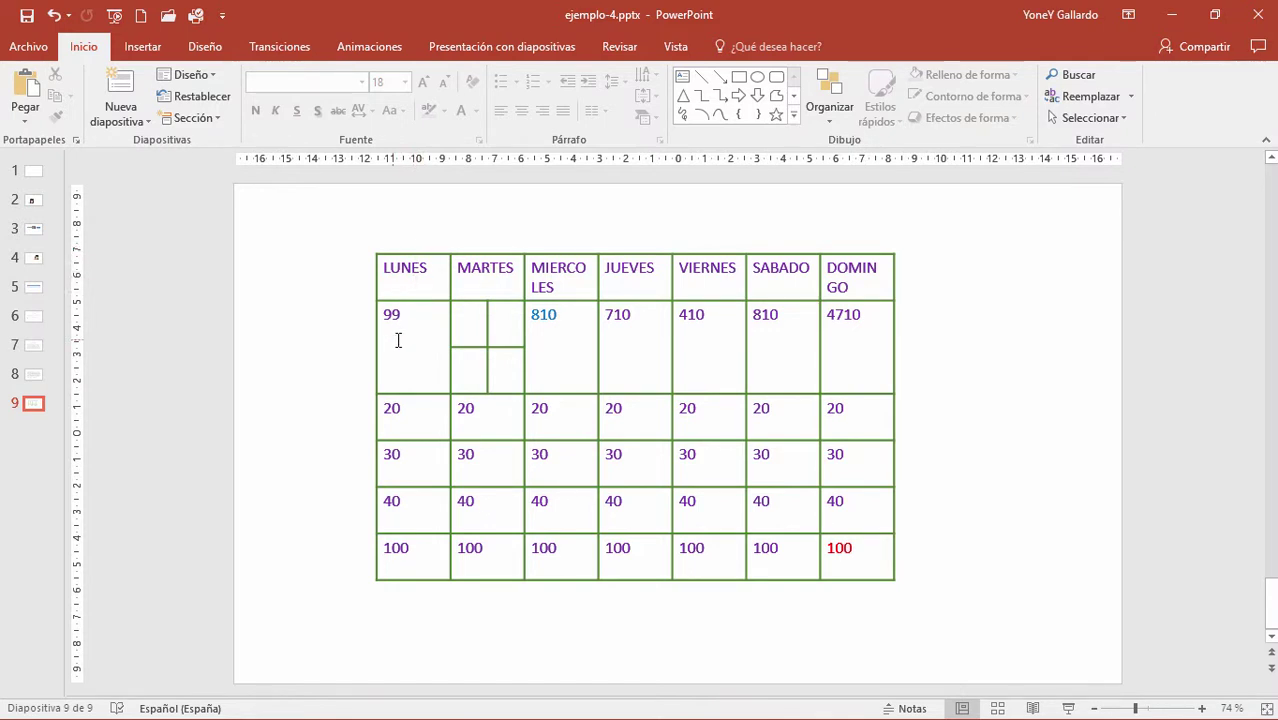
Step: Shift the table slightly left and make all its columns equal width
left_click(422, 268)
left_click_drag(440, 260, 376, 270)
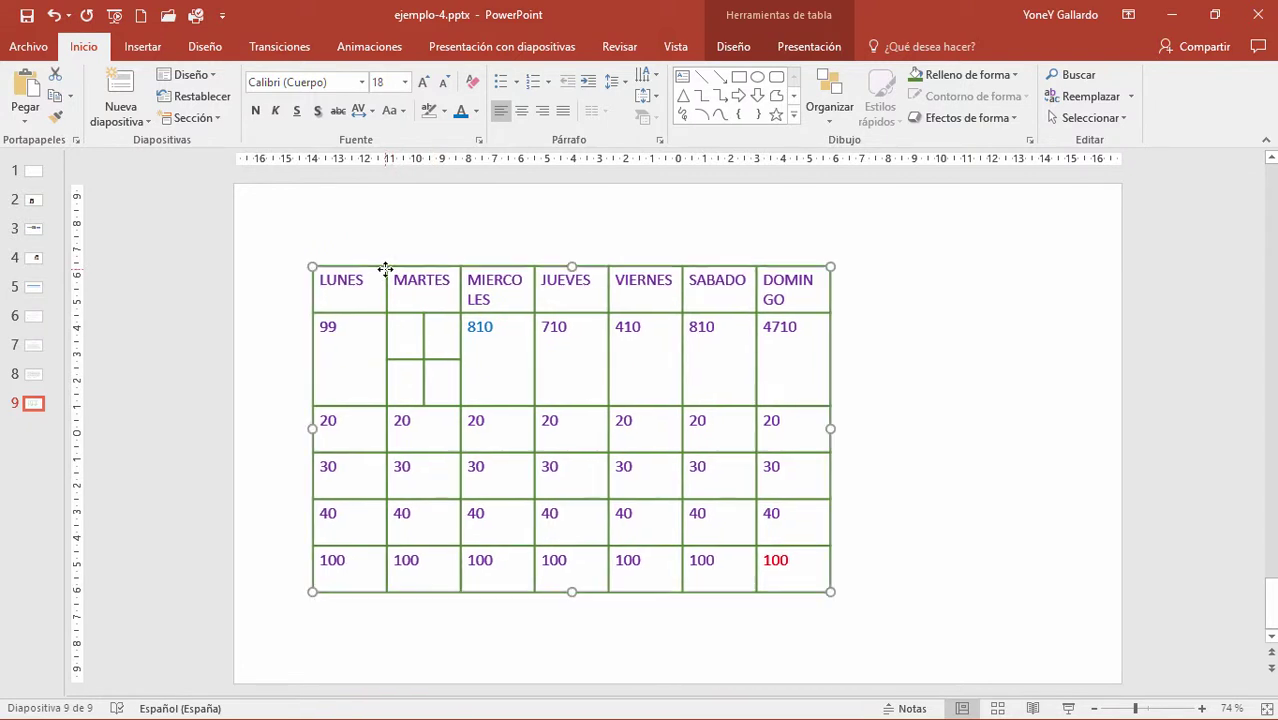
left_click(790, 47)
left_click(614, 110)
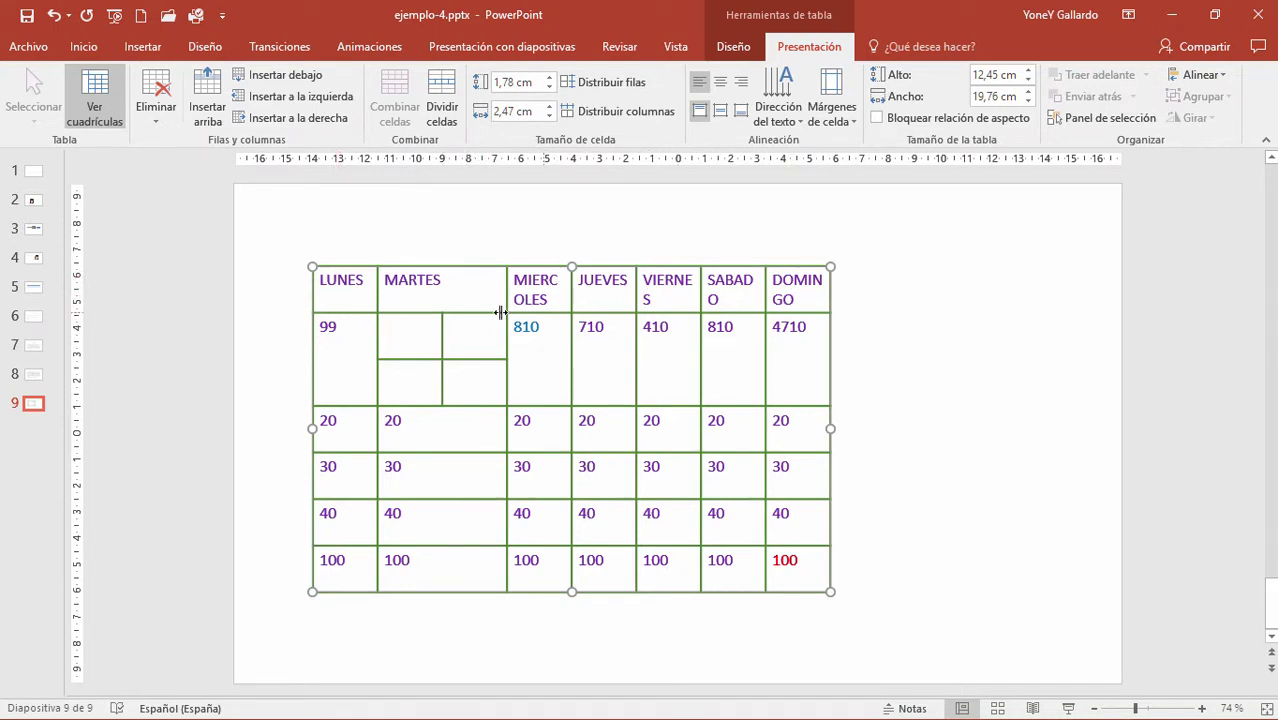
double_click(347, 333)
left_click(463, 334)
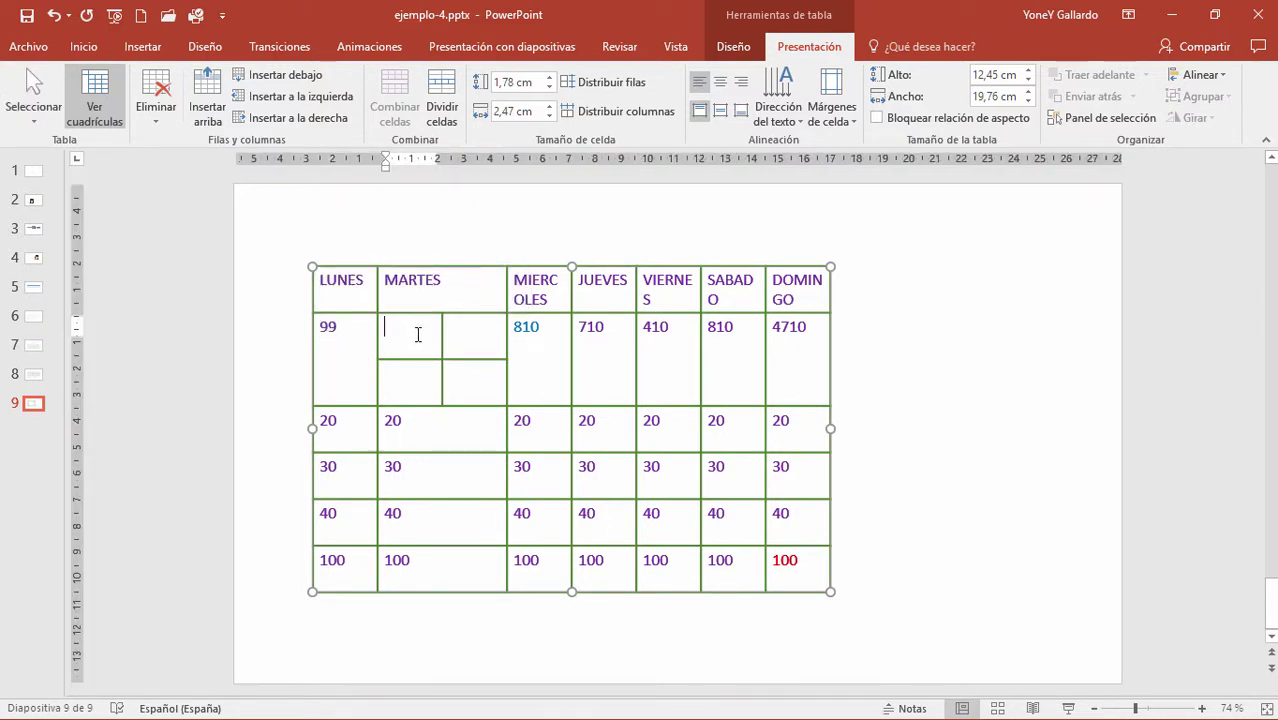
left_click_drag(525, 331, 803, 337)
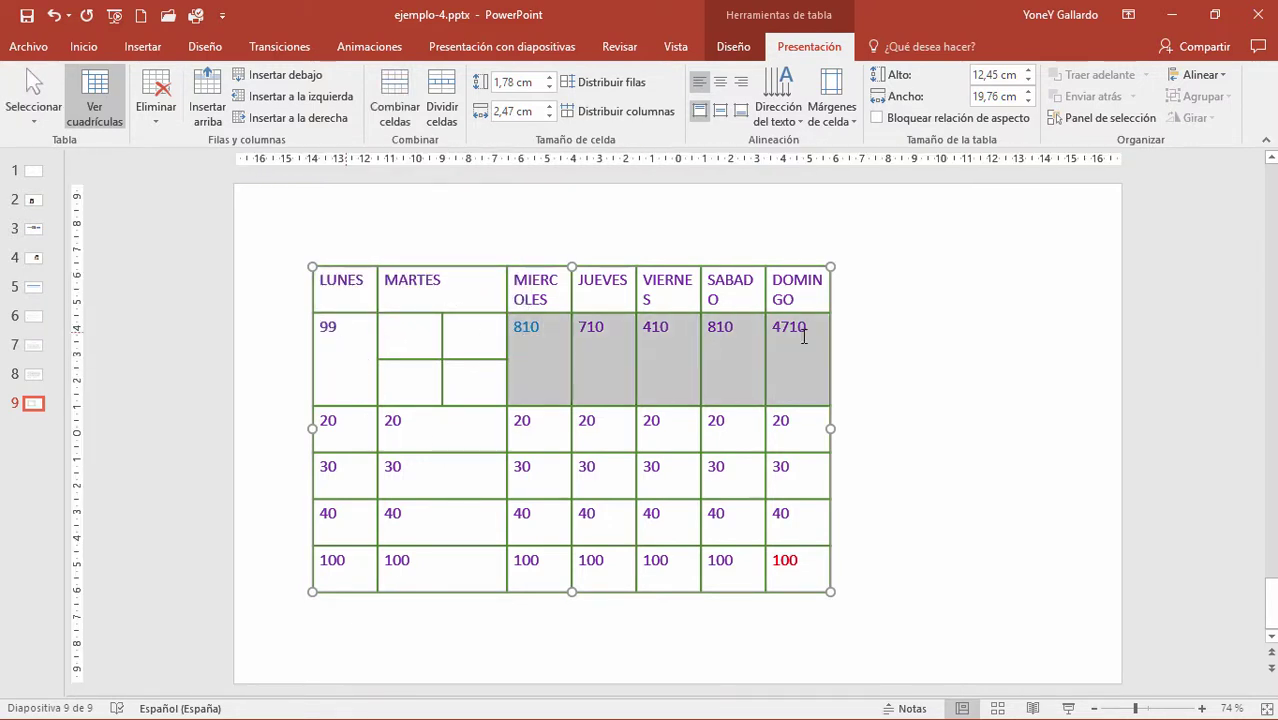
left_click(789, 330)
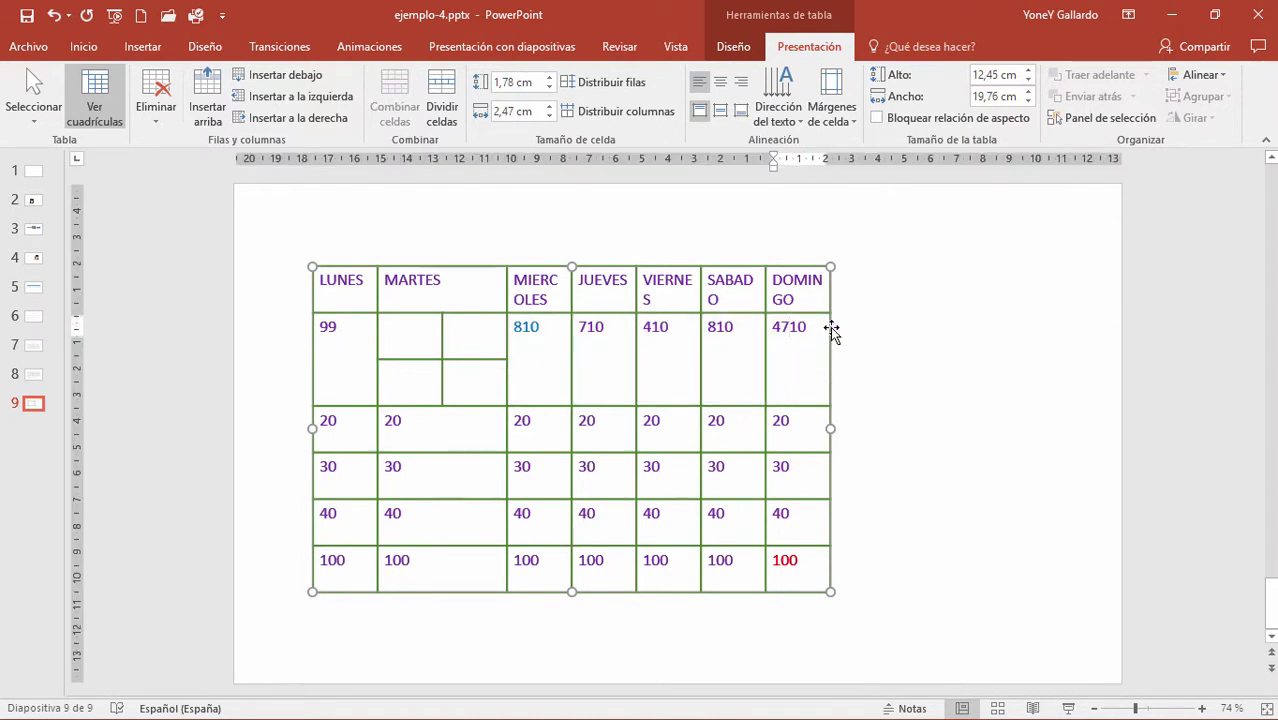
left_click(796, 285)
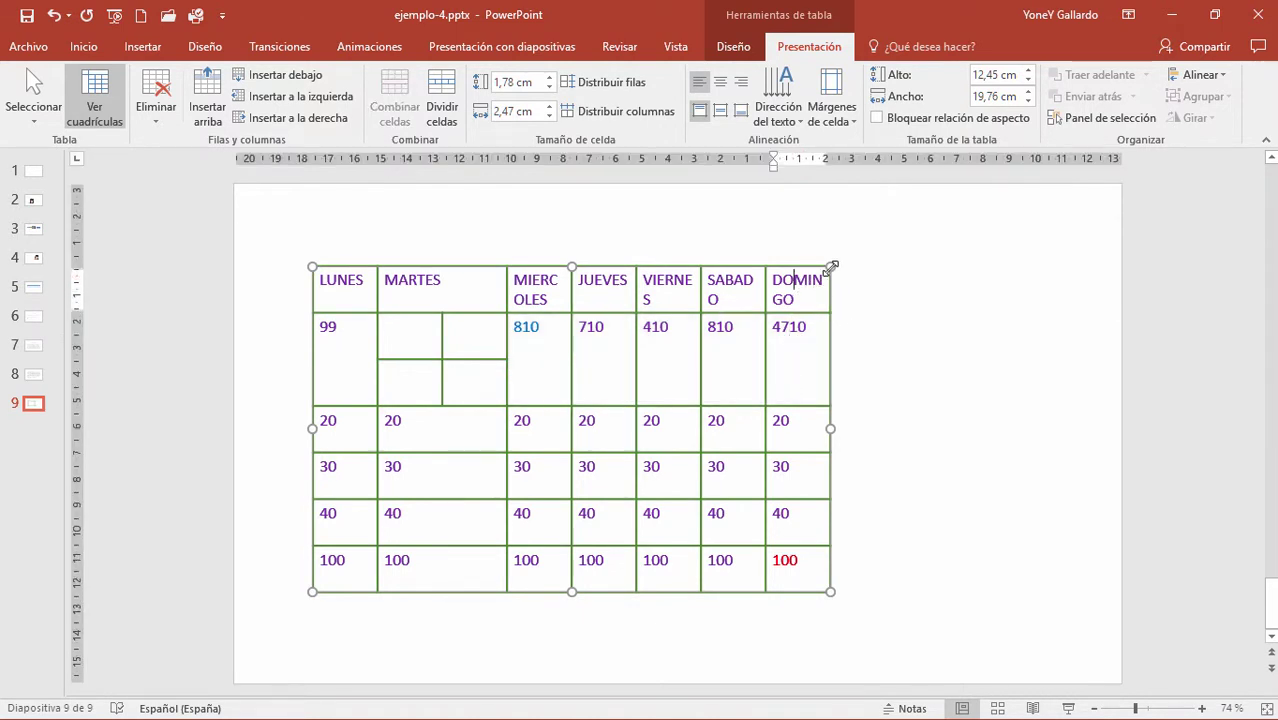
Step: Stretch the table to 28,19 cm wide and narrow the JUEVES and VIERNES columns
left_click_drag(830, 267, 1050, 261)
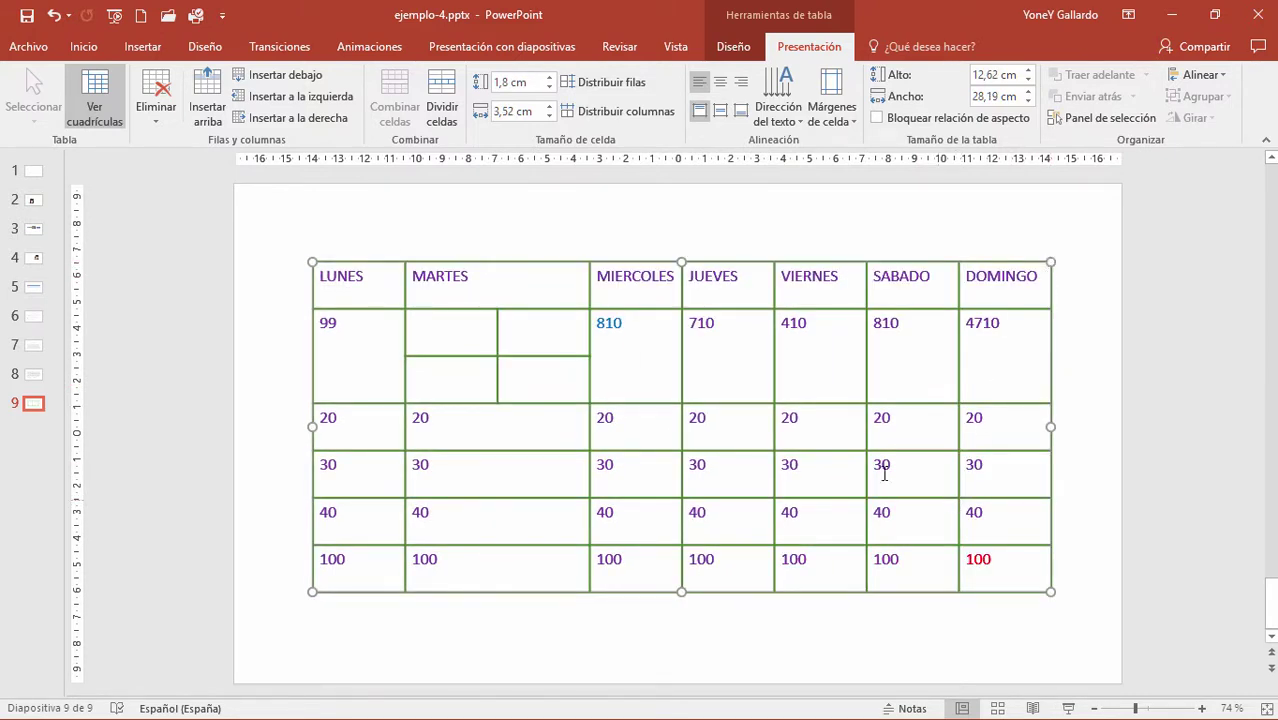
left_click_drag(853, 335, 817, 334)
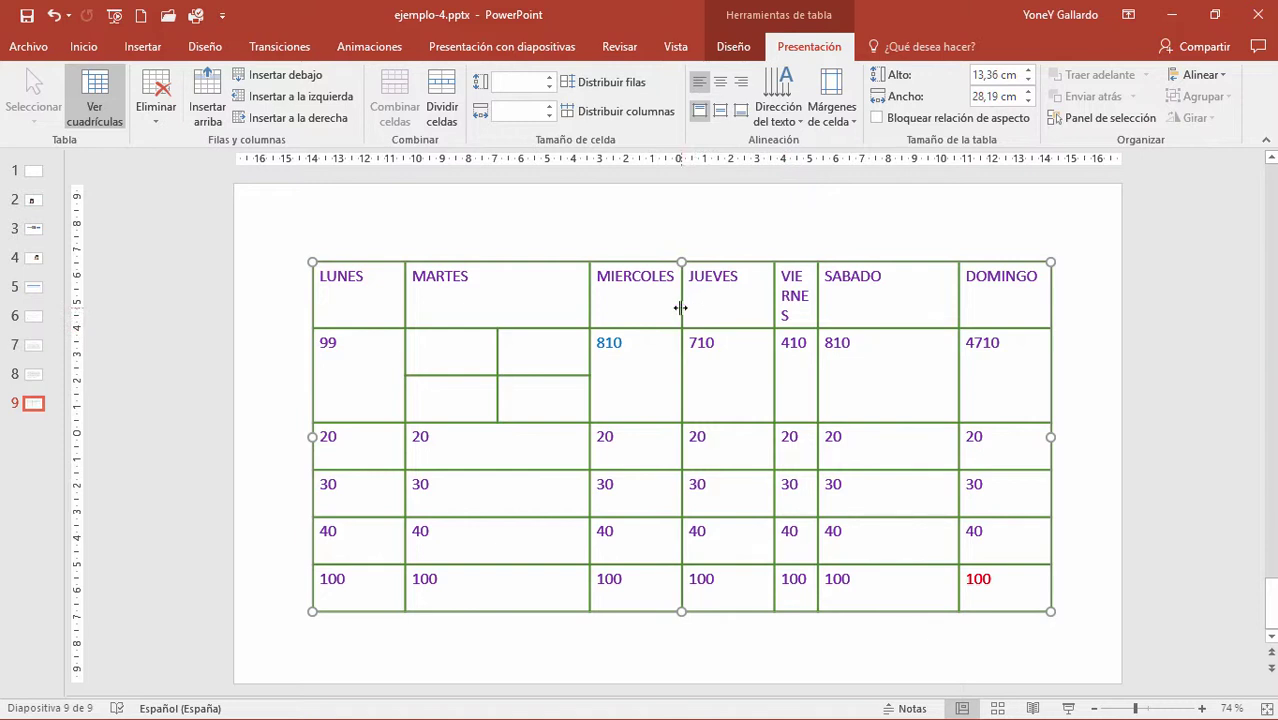
left_click_drag(680, 307, 741, 310)
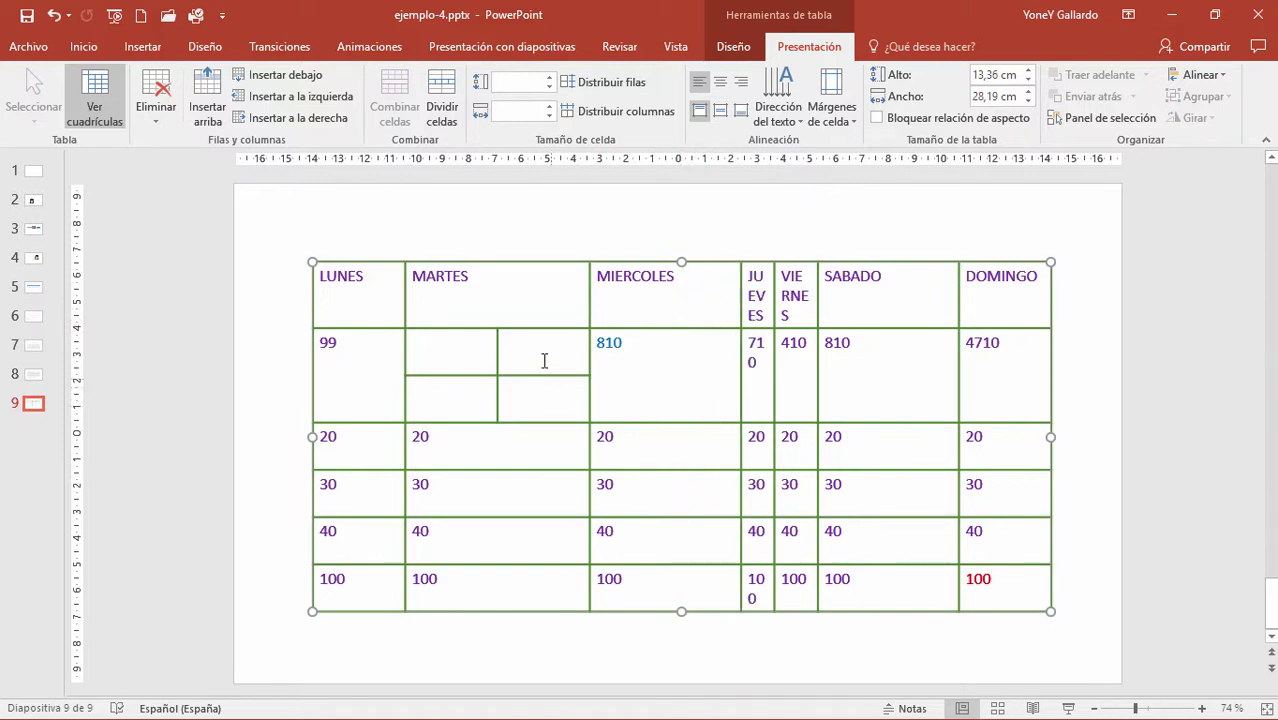
left_click_drag(544, 360, 459, 358)
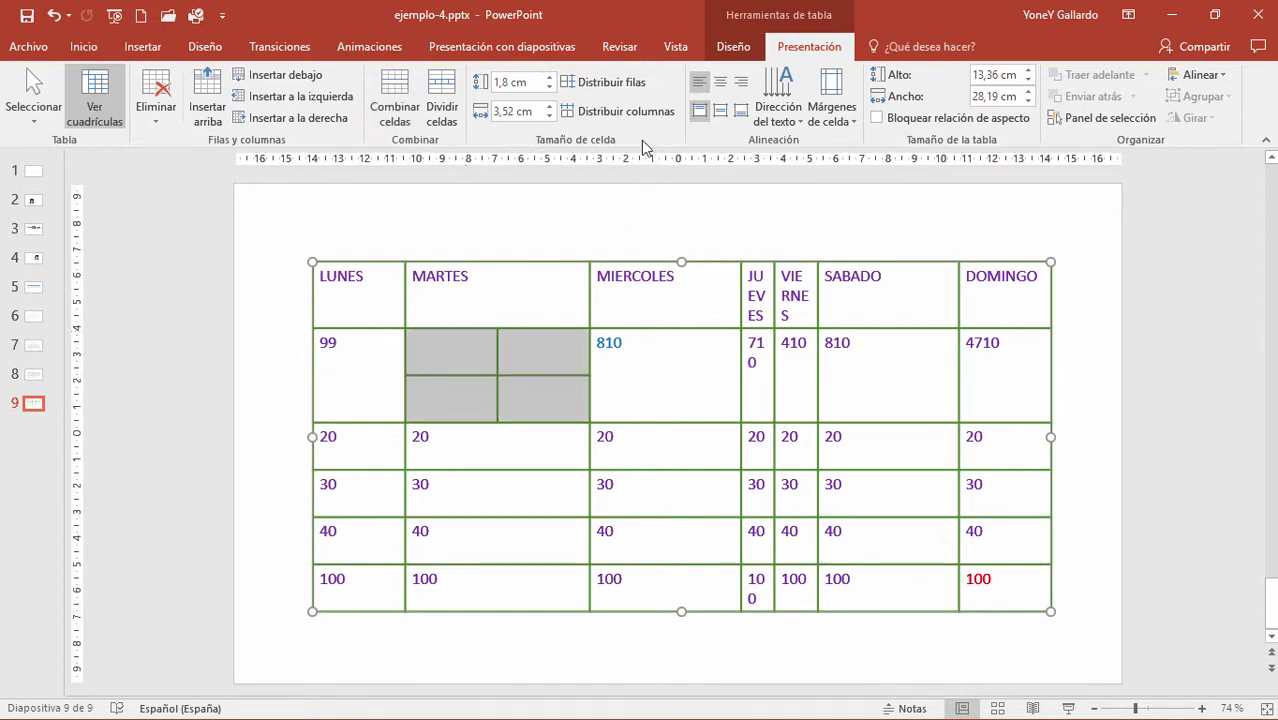
Step: Merge the four MARTES sub-cells back into one and equalize all seven column widths
left_click(395, 105)
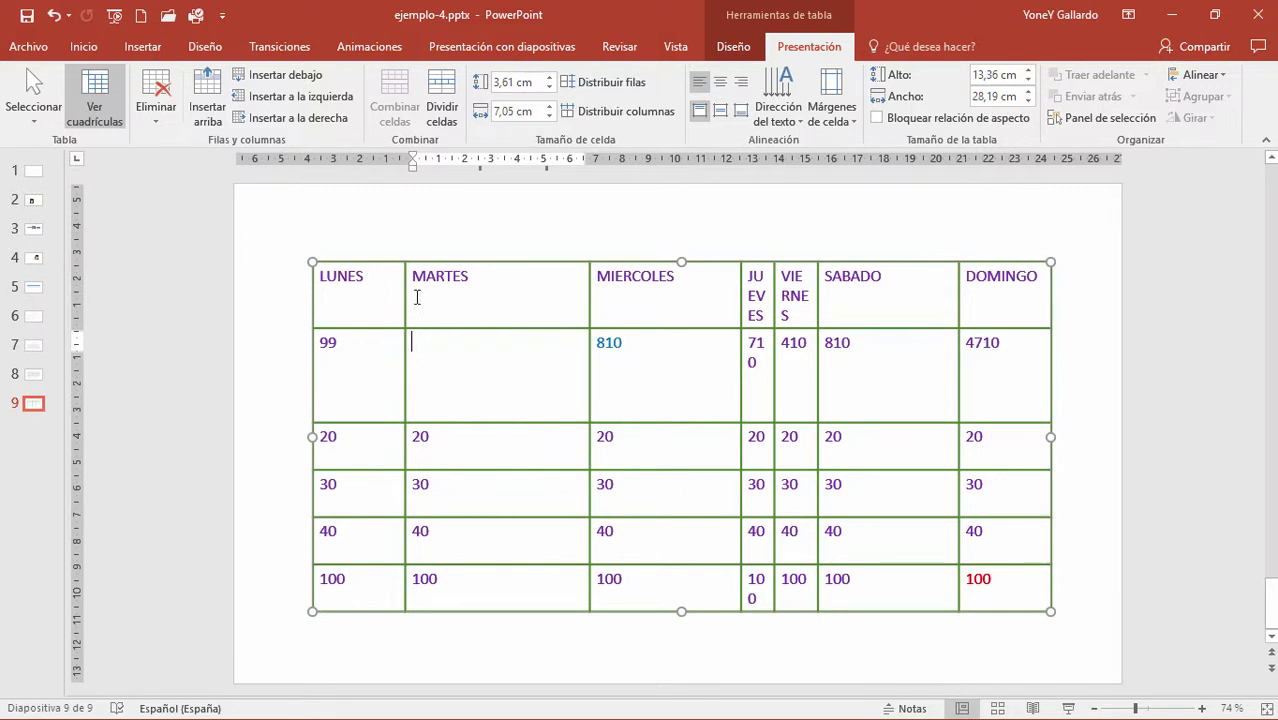
left_click_drag(405, 291, 372, 291)
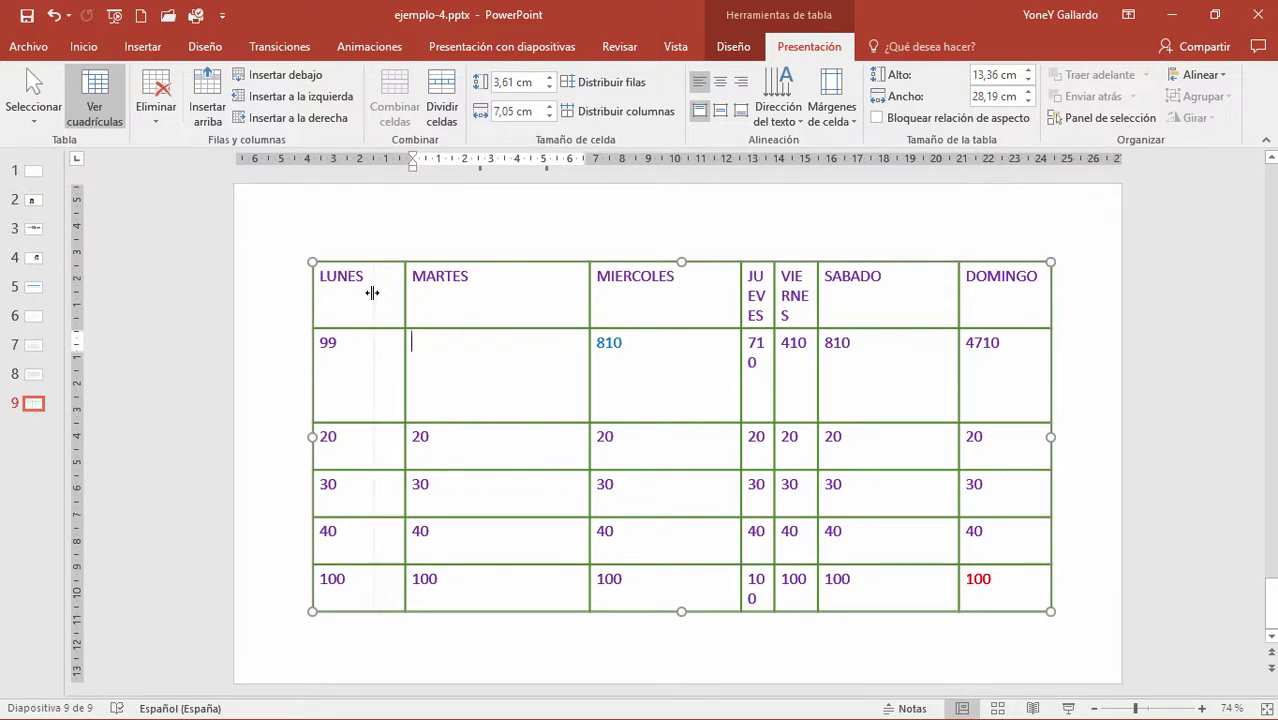
left_click(450, 261)
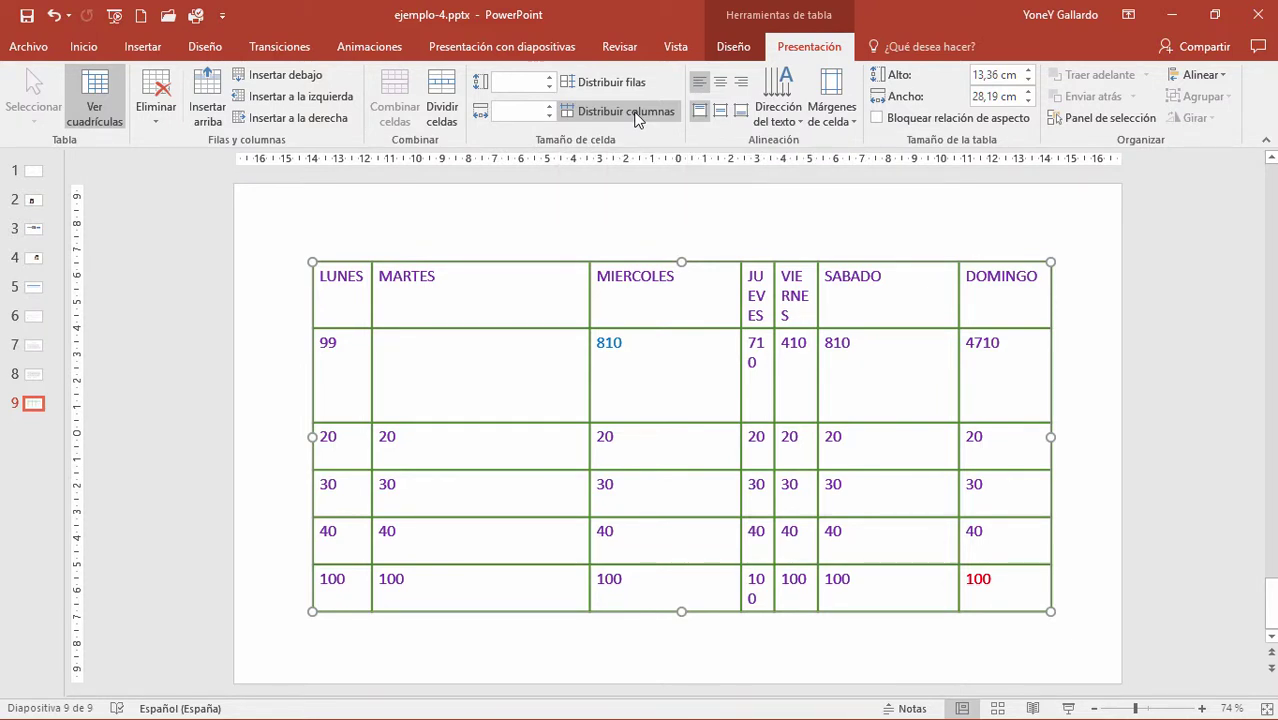
left_click(636, 112)
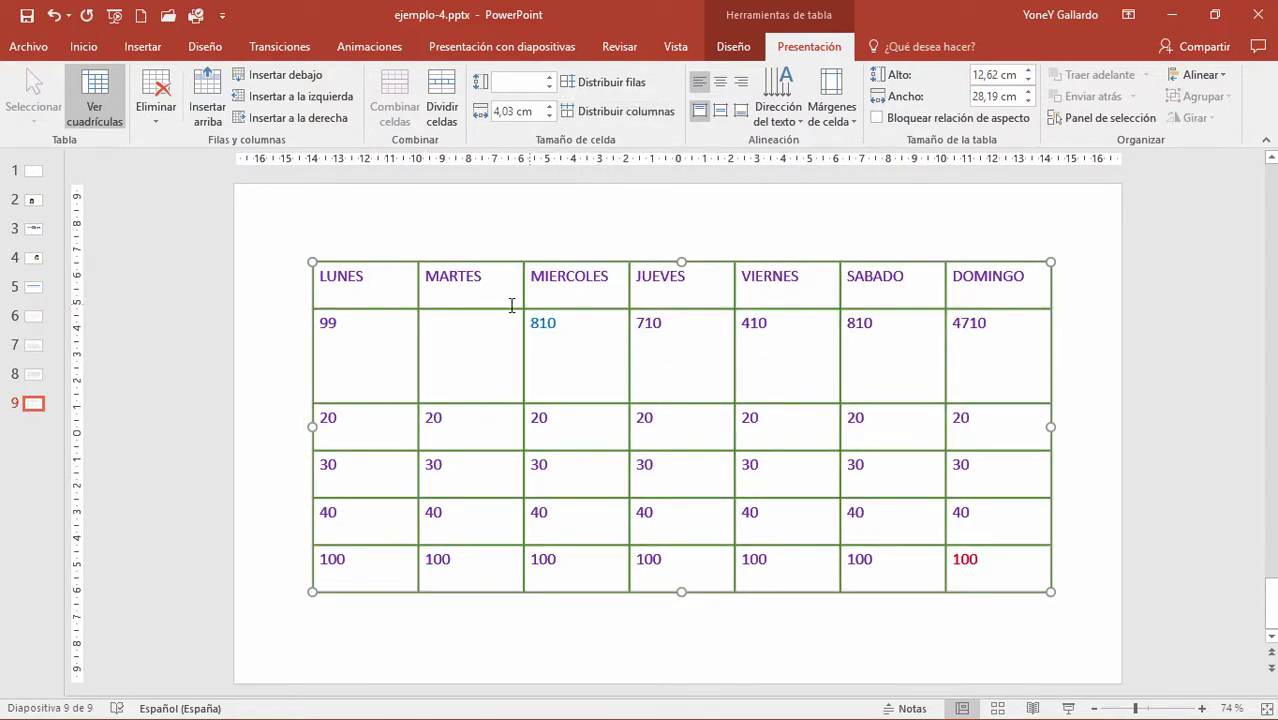
Step: Give all table rows the same height with Distribuir filas
left_click(568, 388)
left_click(450, 262)
left_click(601, 84)
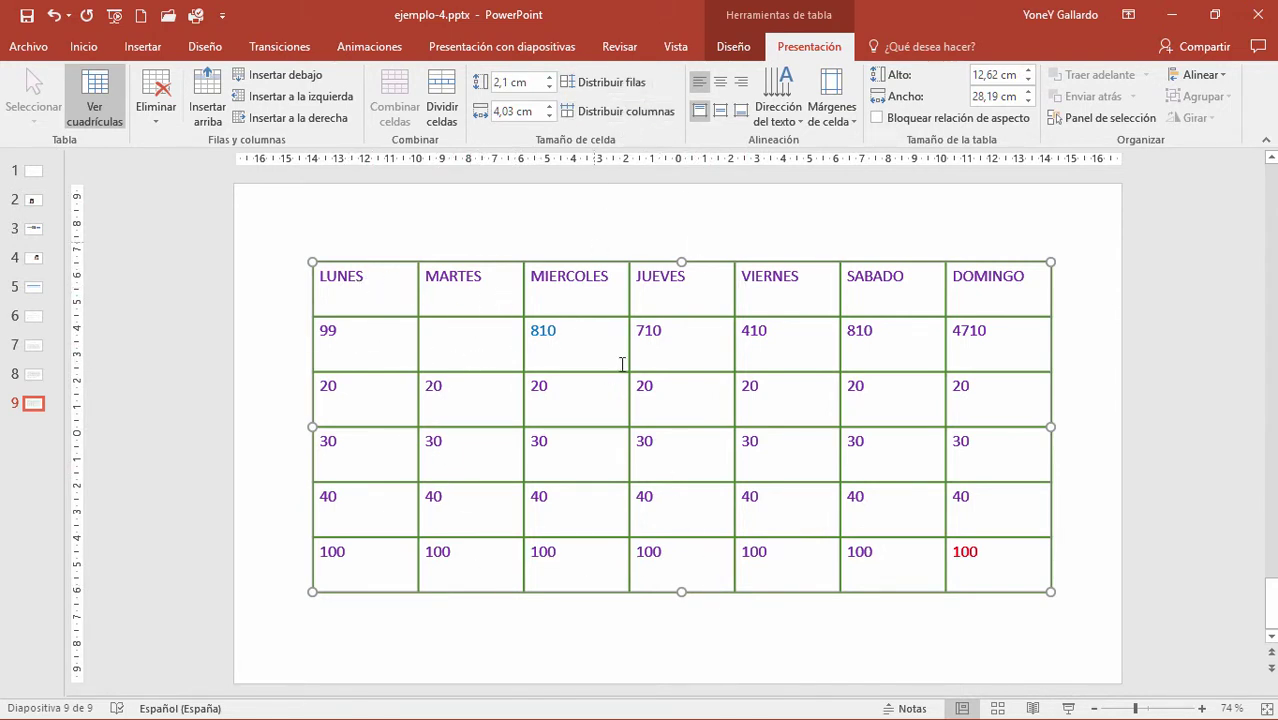
left_click(799, 276)
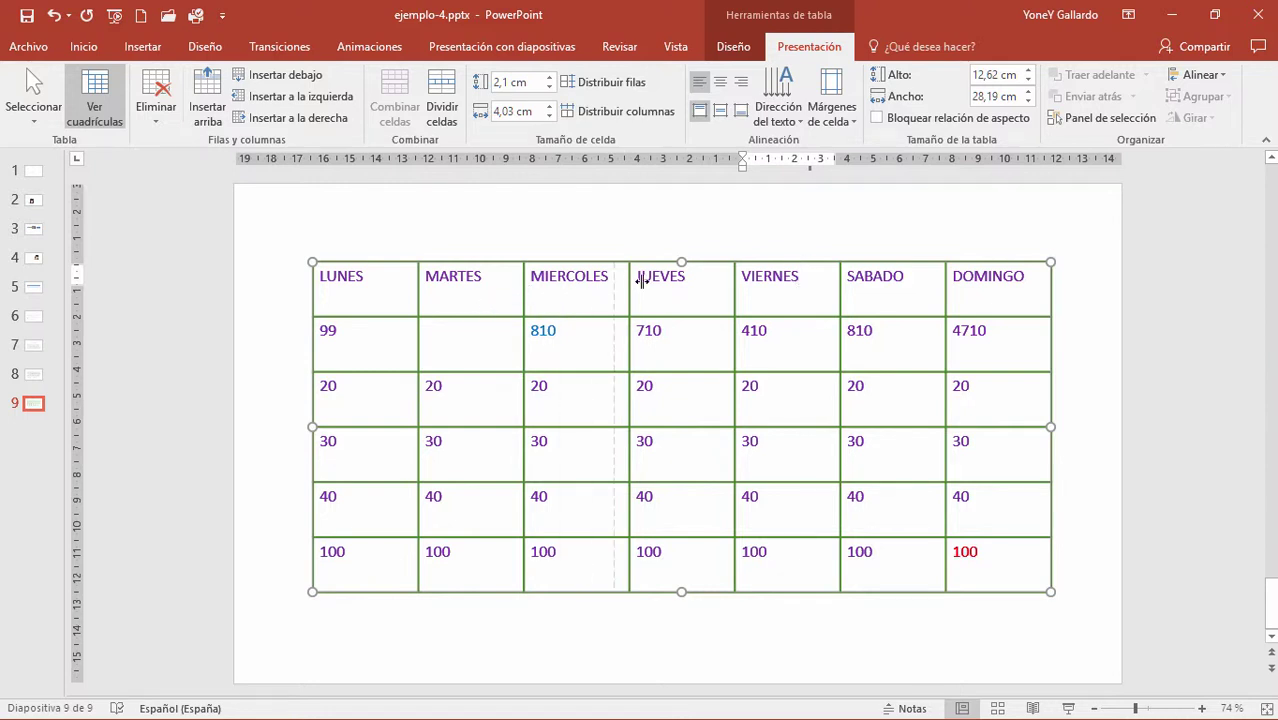
Step: Widen the MARTES column until MIERCOLES shrinks to a sliver with vertically stacked letters
left_click_drag(522, 285, 615, 285)
left_click(490, 281)
scroll(490, 281, "down", 1)
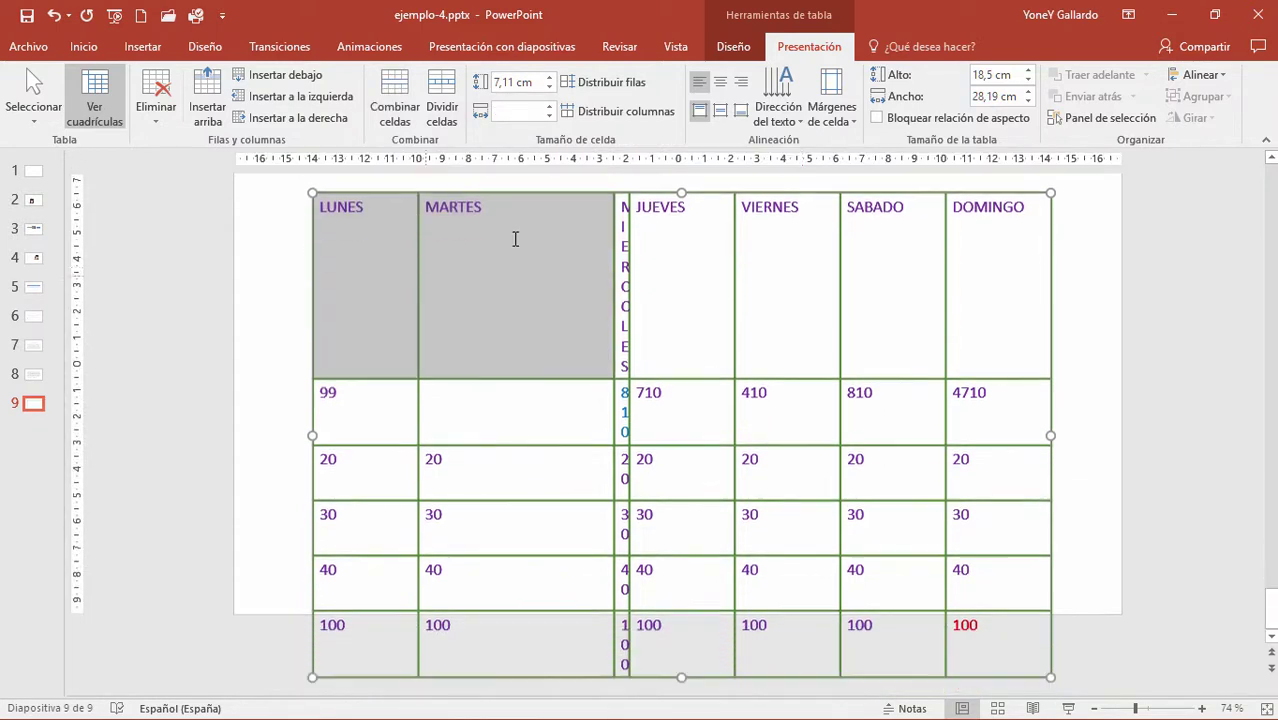
scroll(578, 418, "up", 3, "ctrl")
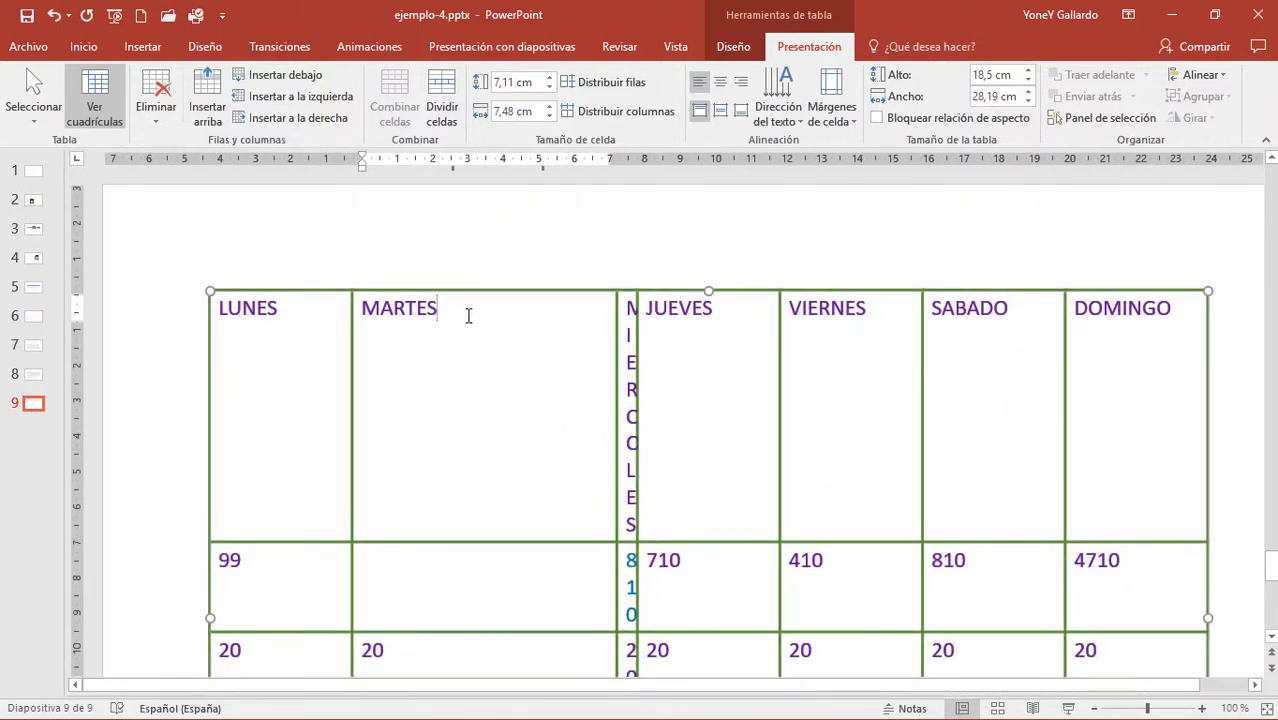
Step: Try centre, right and left horizontal alignment on MARTES within its cell
left_click(718, 85)
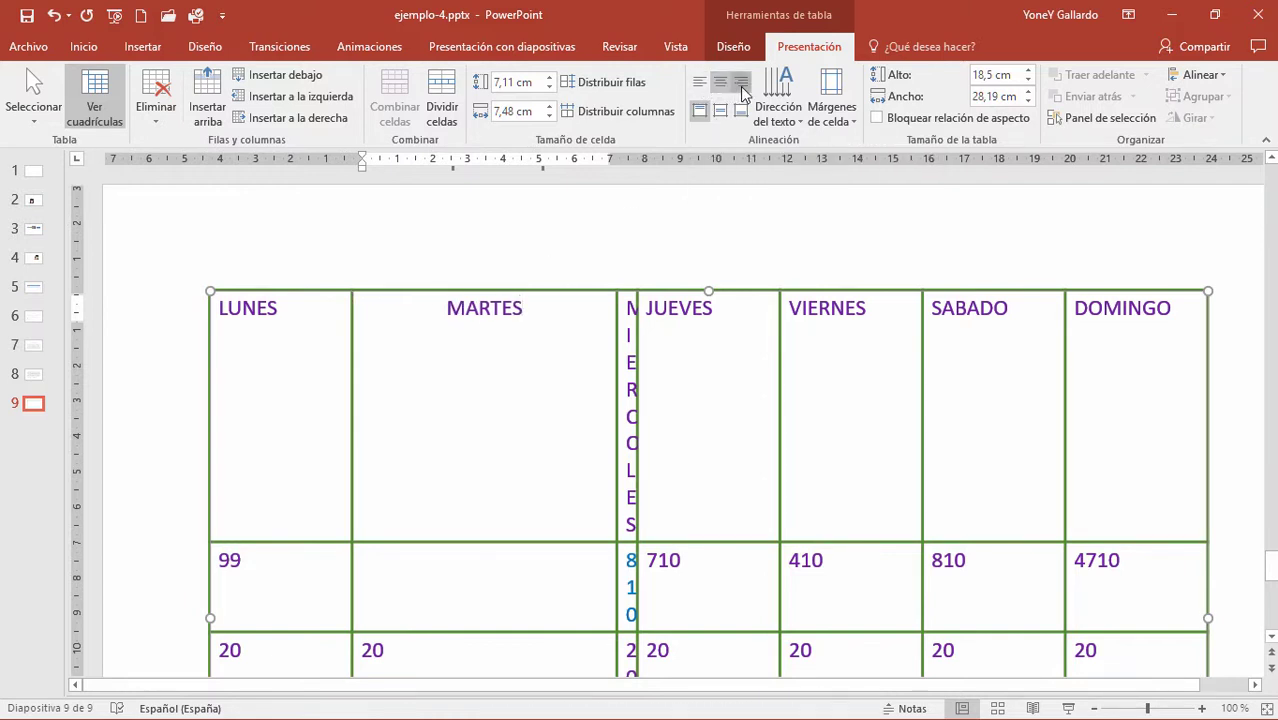
left_click(740, 85)
left_click(700, 84)
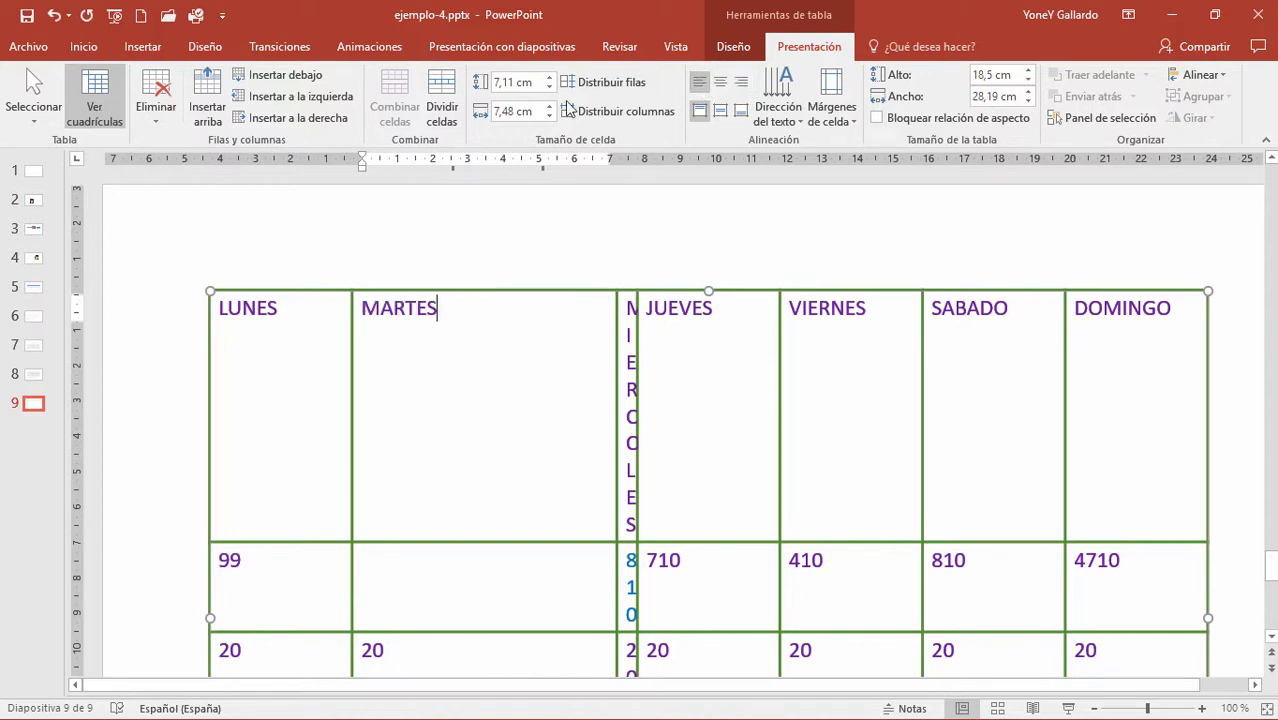
left_click(84, 47)
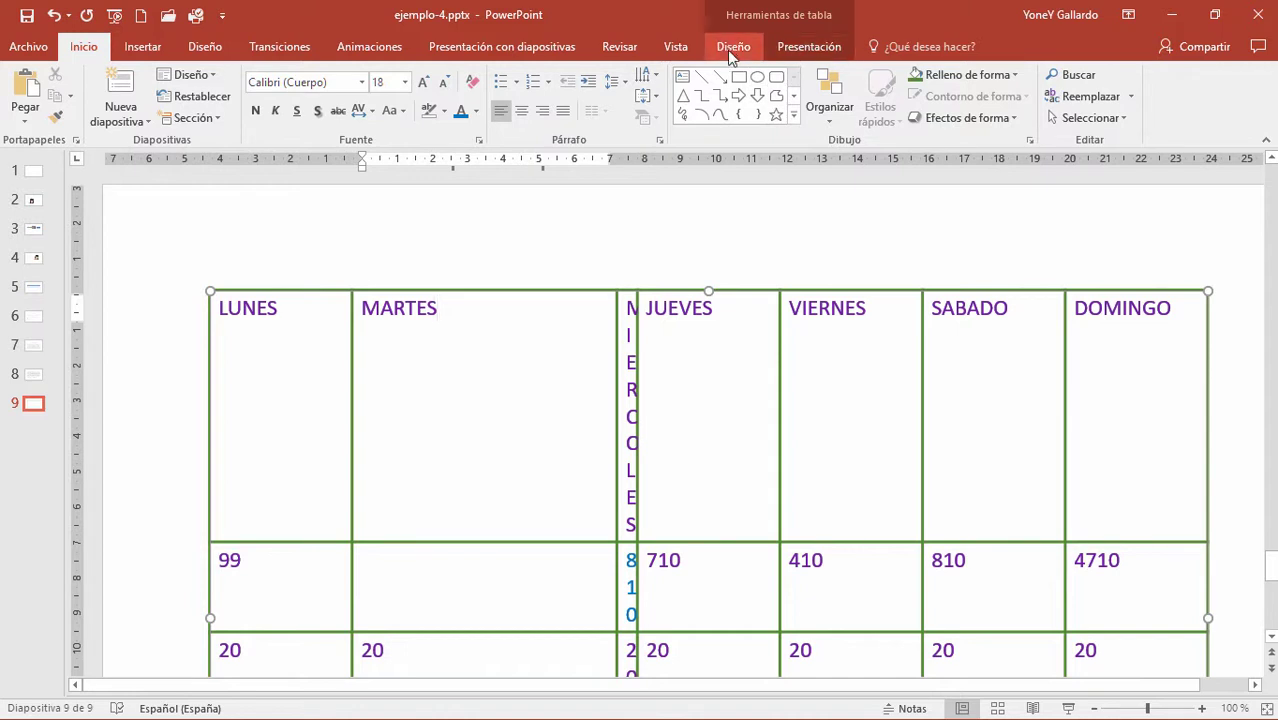
left_click(803, 46)
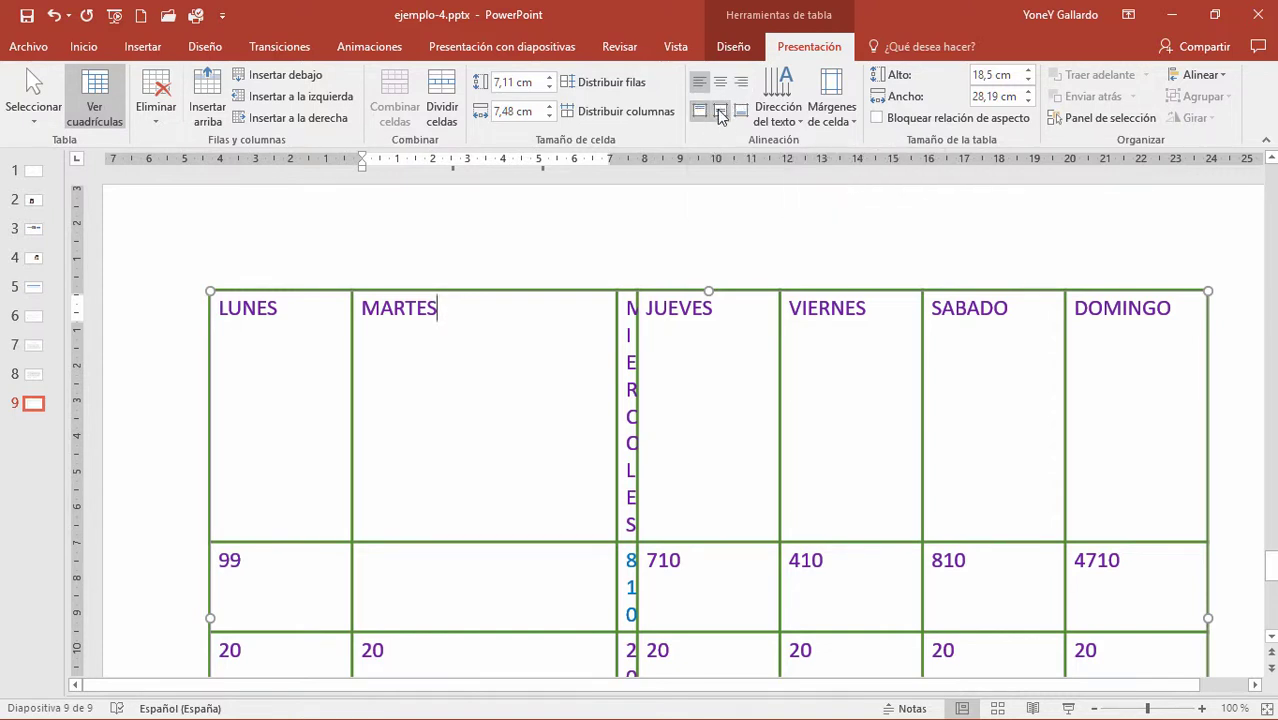
Step: Settle MARTES on middle vertical and centred horizontal alignment, then select the word
left_click(720, 113)
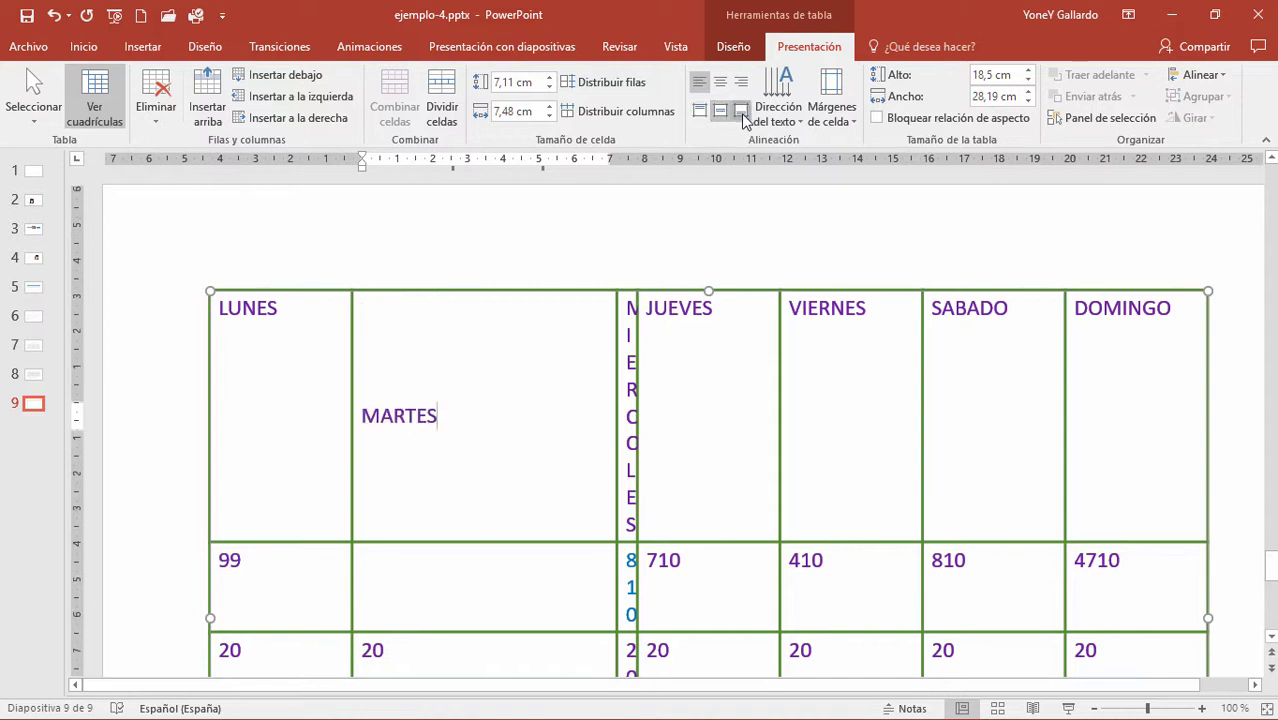
left_click(741, 111)
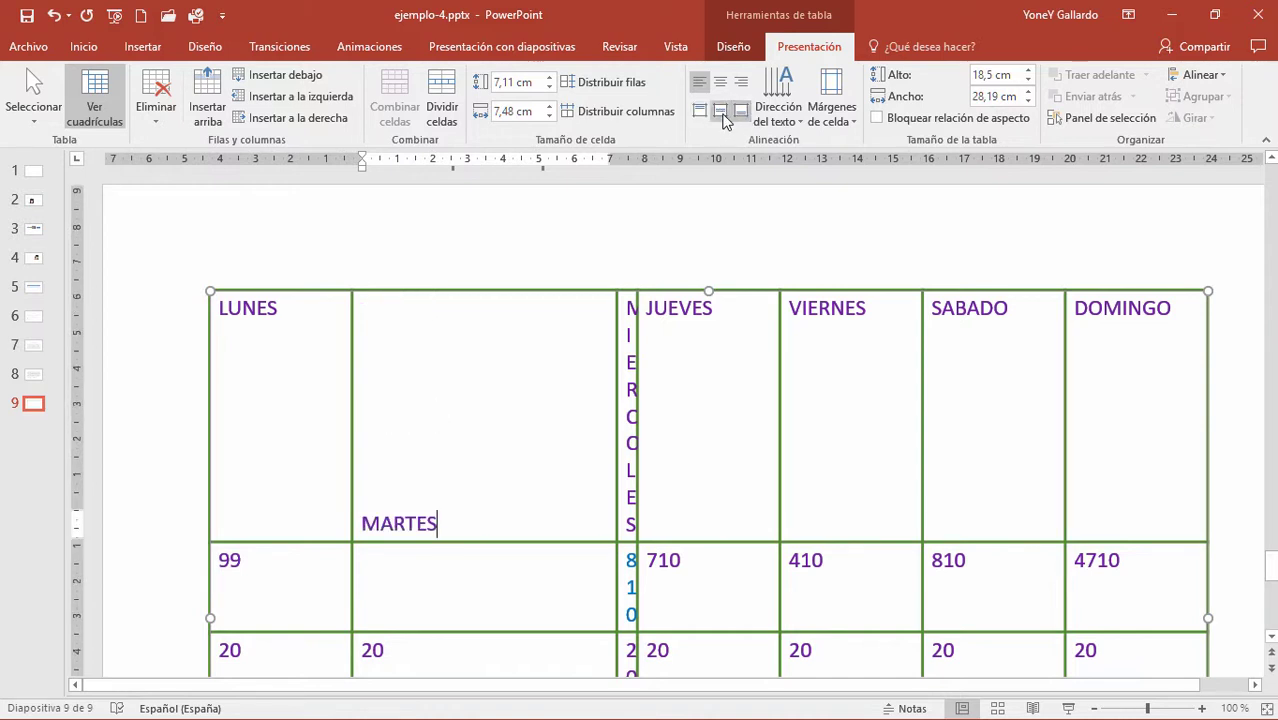
left_click(723, 114)
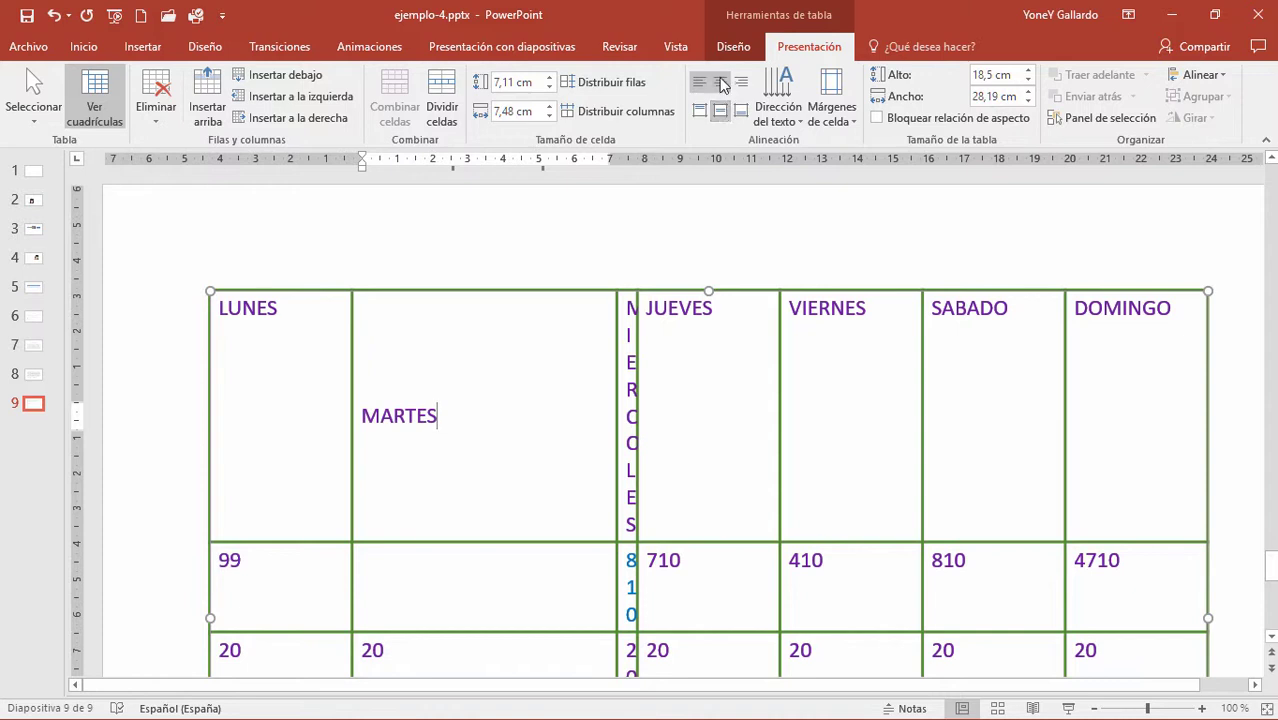
left_click(720, 82)
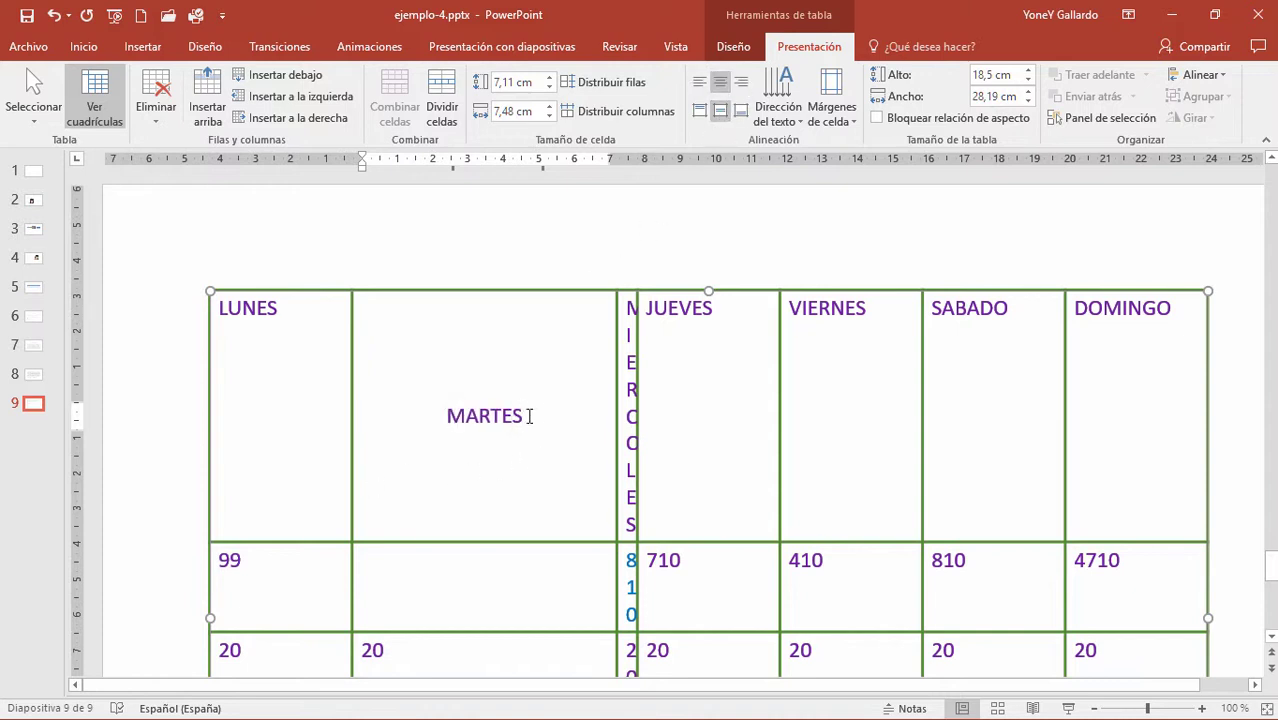
double_click(442, 416)
Step: Rotate MARTES 270° with Dirección del texto, then undo it to keep it horizontal
left_click(778, 110)
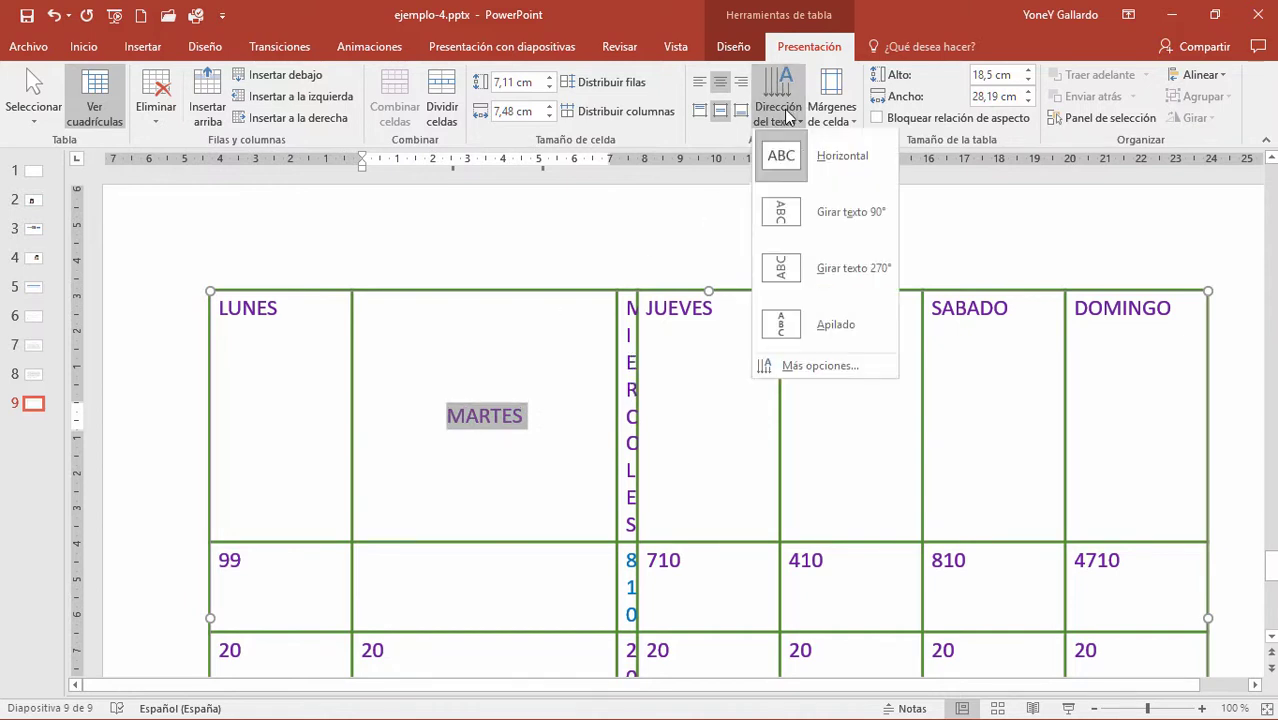
left_click(822, 272)
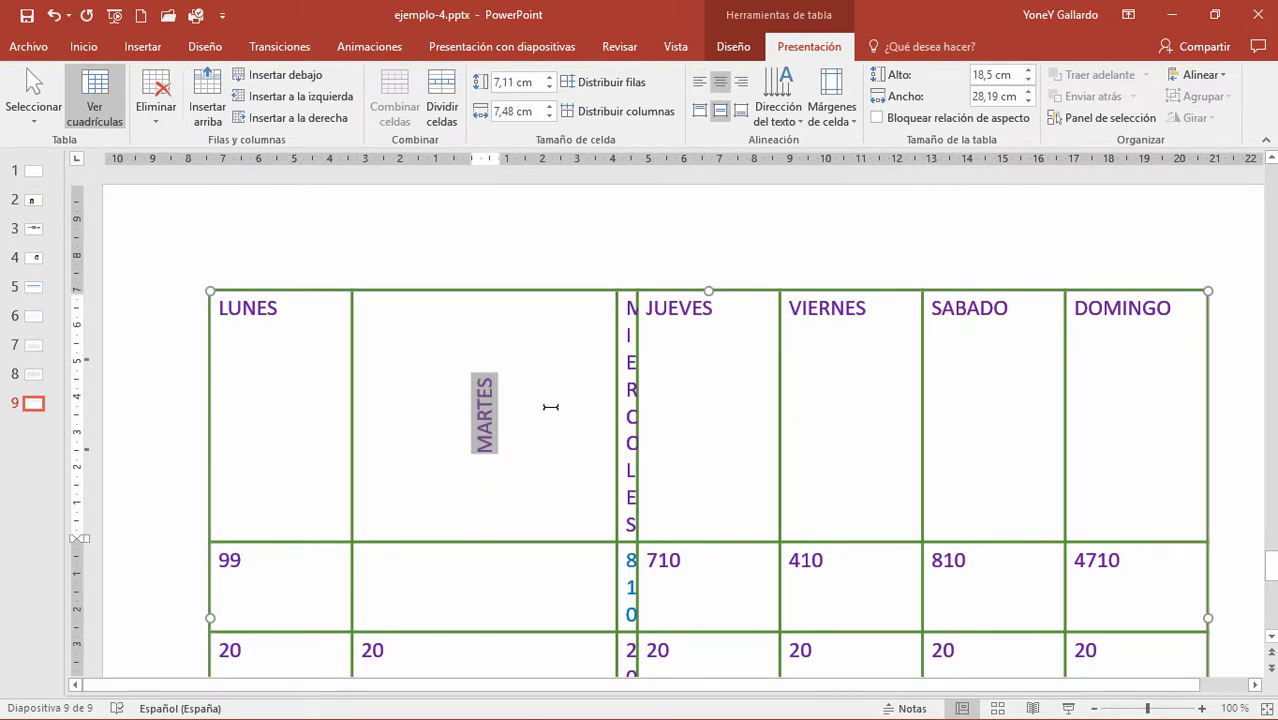
key("ctrl+z")
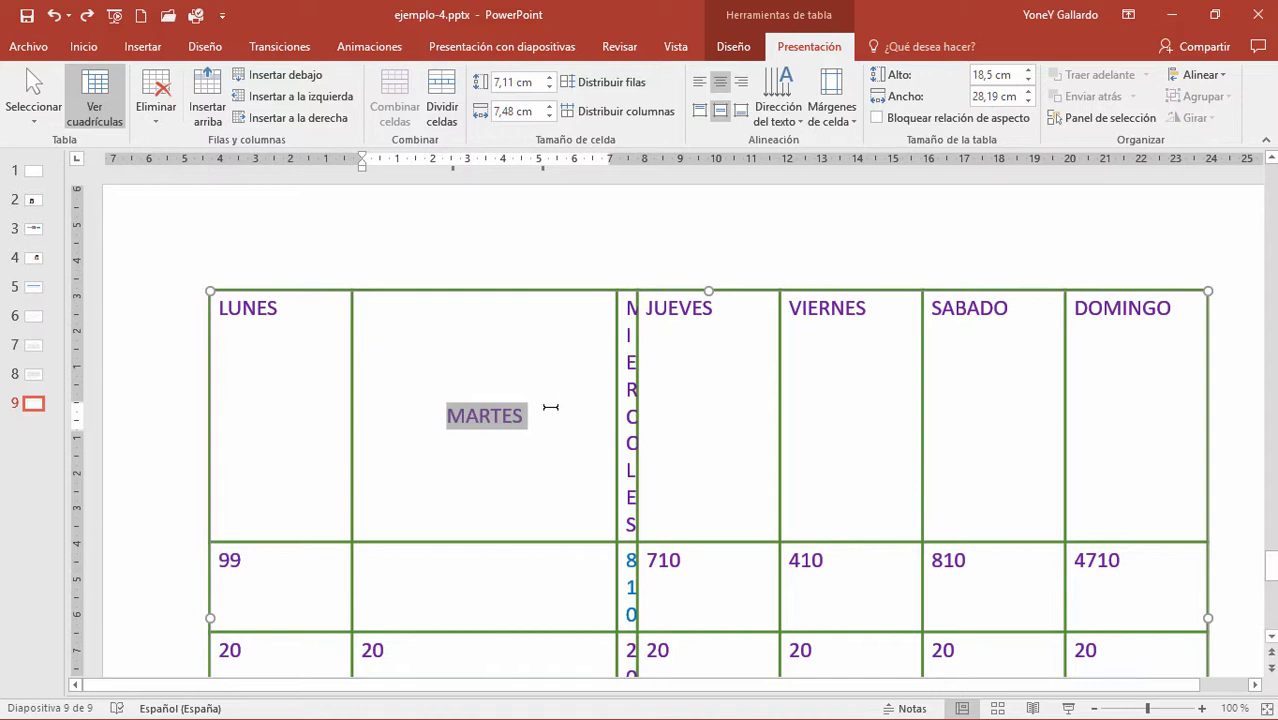
Step: Apply Distribuir columnas so all seven columns are equal width again
left_click(571, 375)
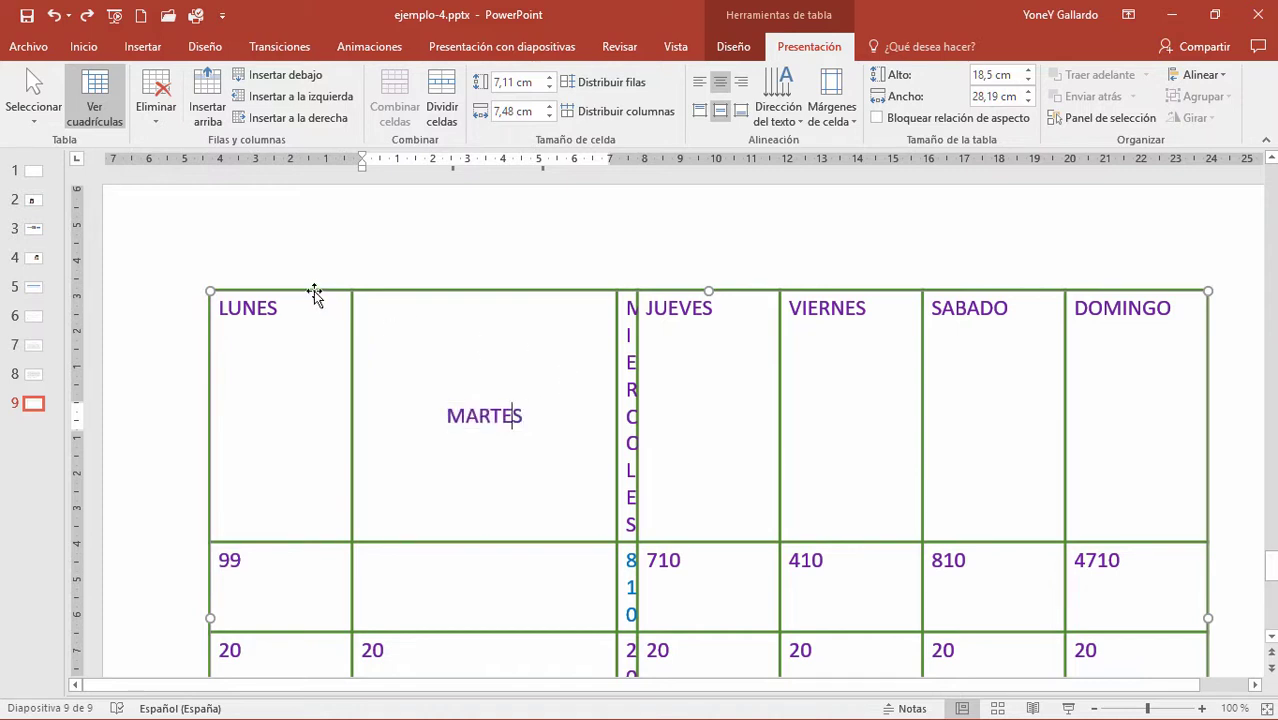
left_click(608, 110)
left_click(476, 349)
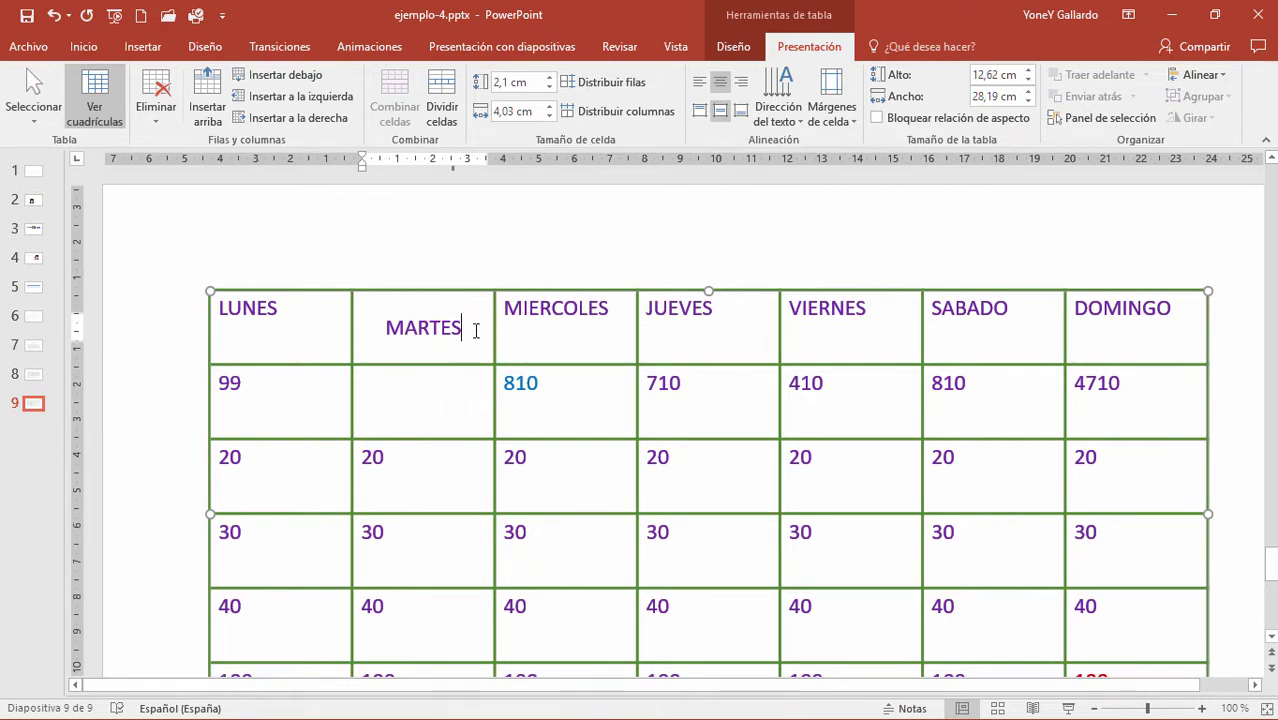
Step: Left-align and top-align MARTES in its cell, then reselect it for the Márgenes de celda presets
double_click(410, 328)
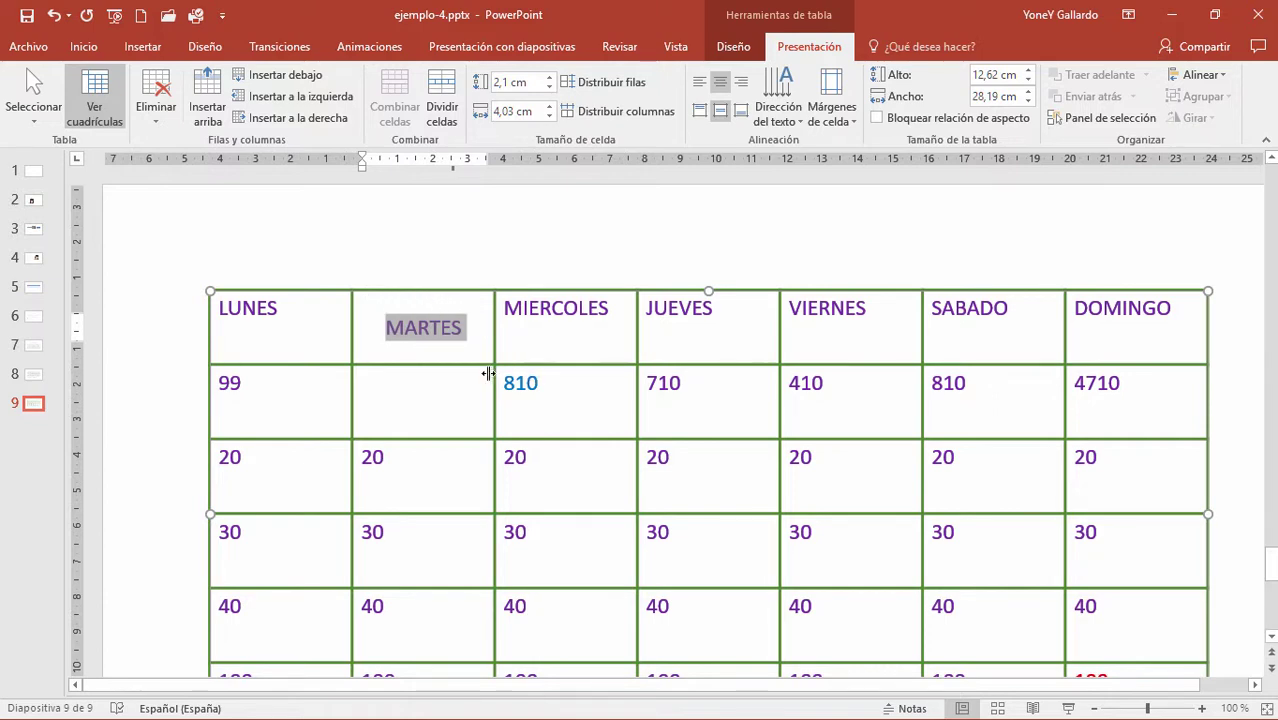
scroll(462, 434, "up", 5, "ctrl")
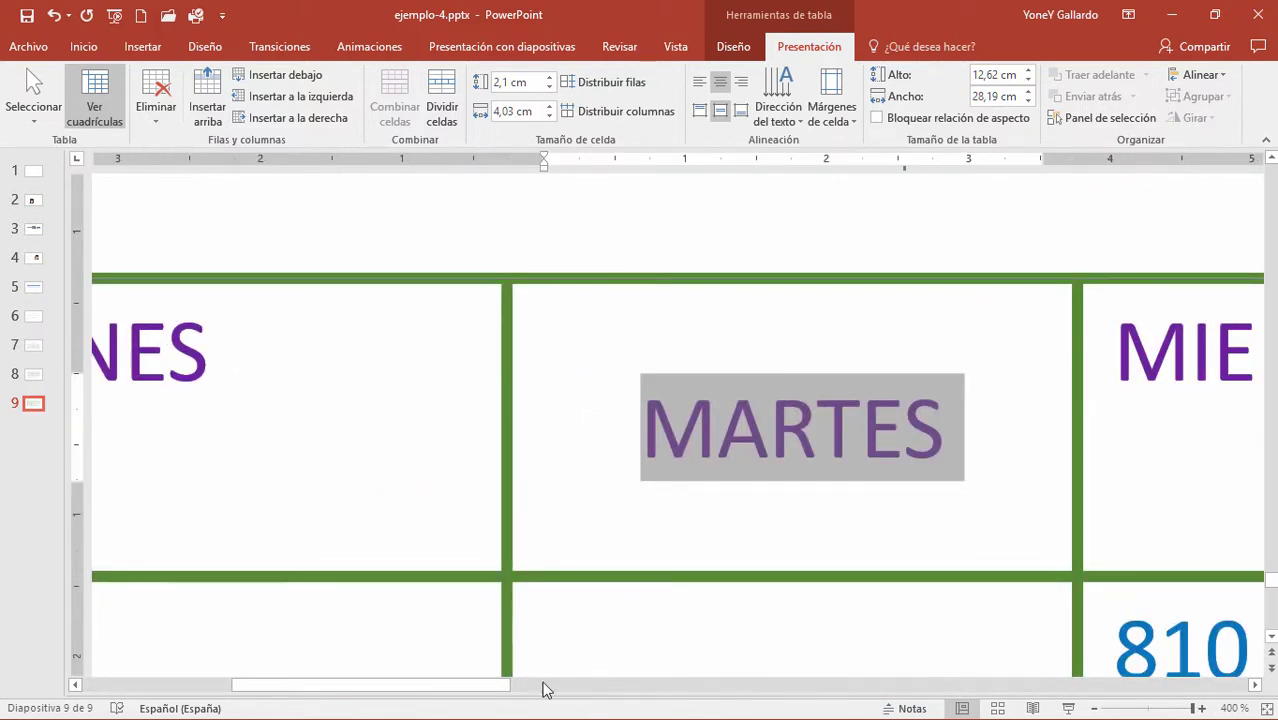
left_click_drag(474, 686, 518, 688)
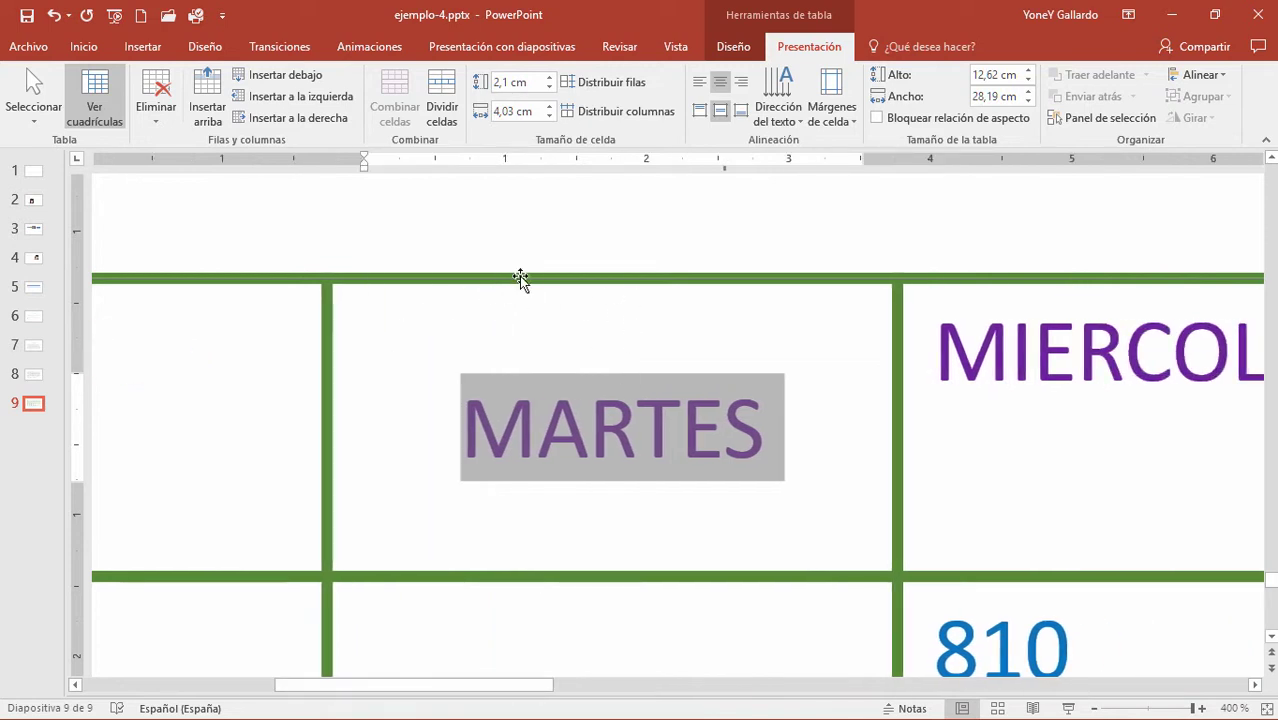
left_click(698, 81)
left_click(699, 110)
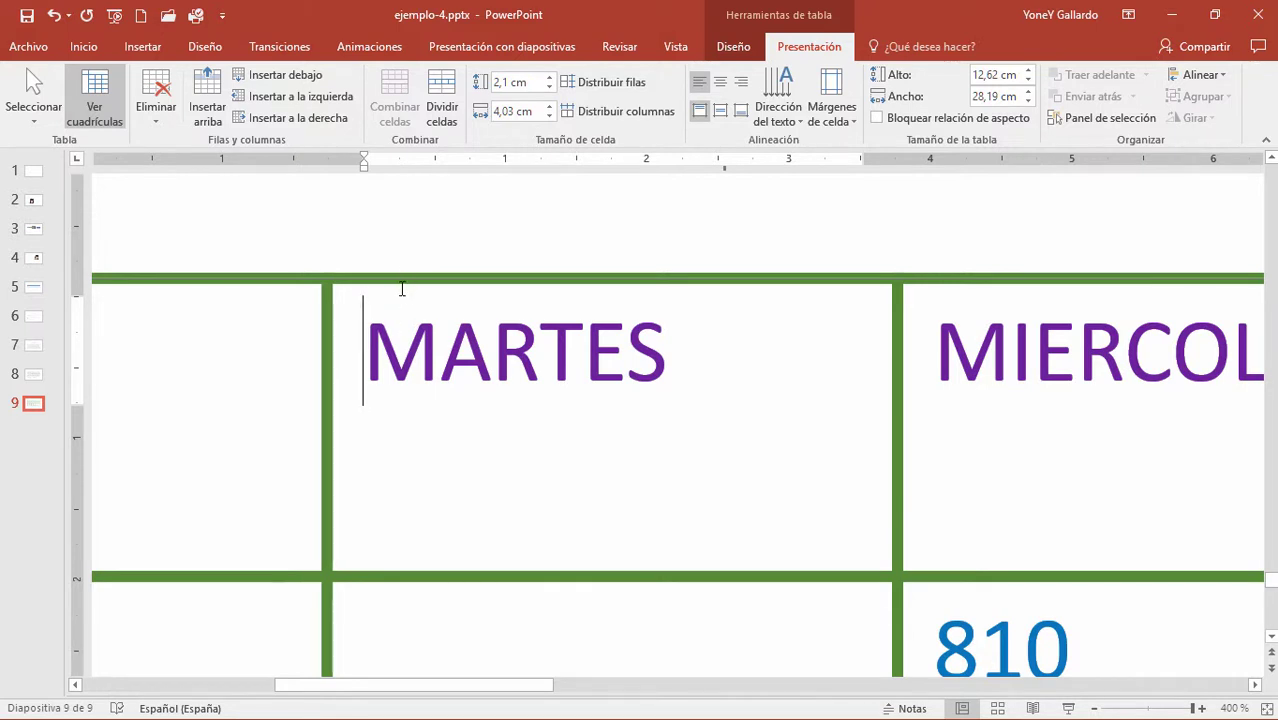
left_click_drag(672, 353, 400, 353)
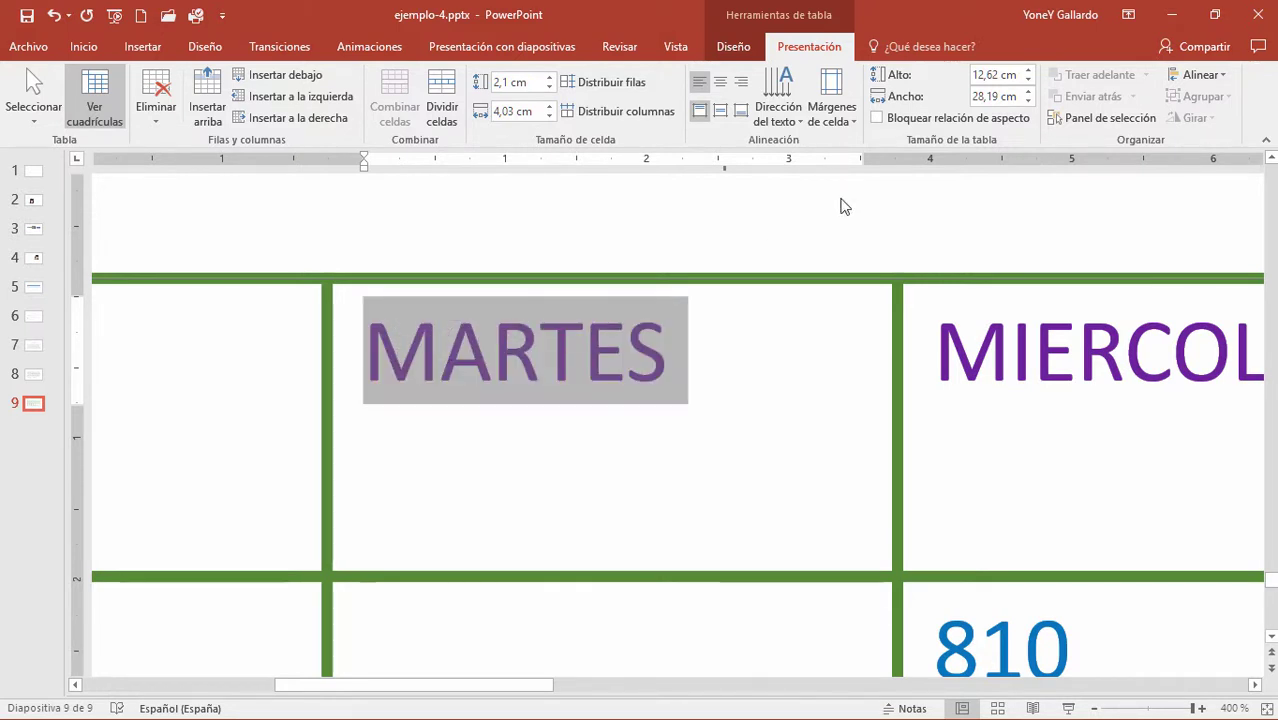
left_click(830, 115)
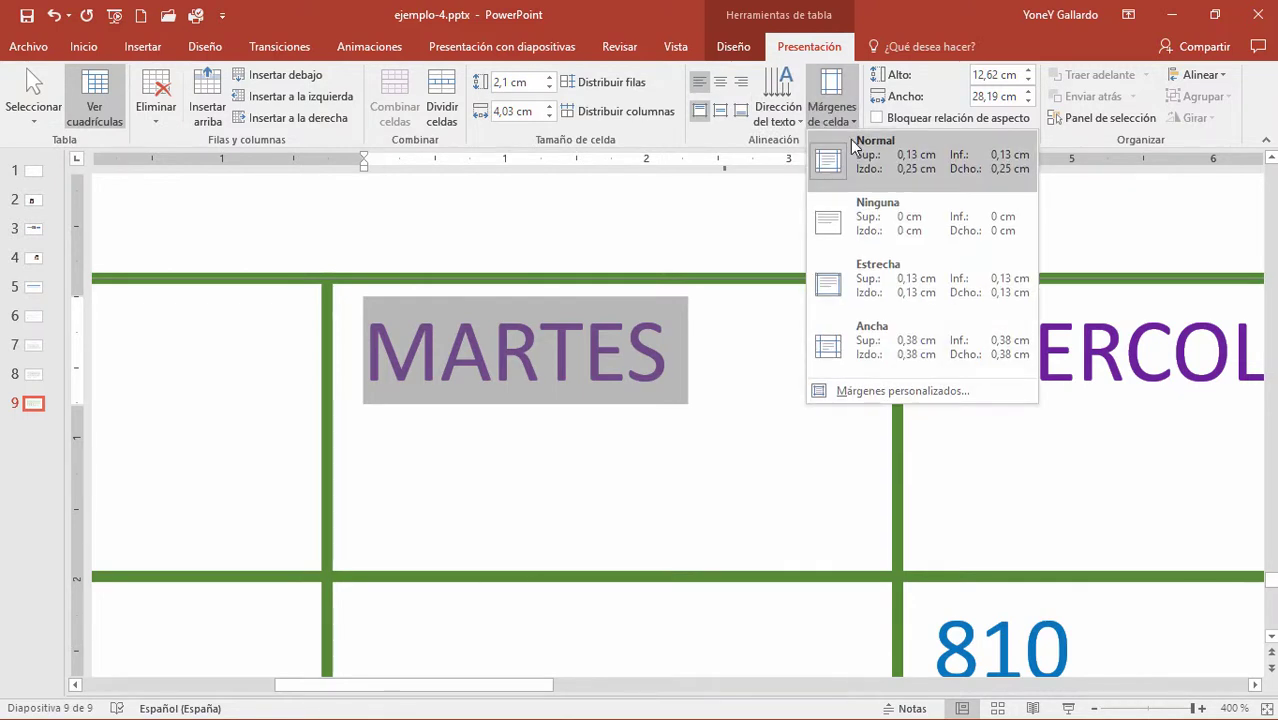
Step: Apply Ninguna cell margins to the MARTES cell and reselect the word
left_click(897, 228)
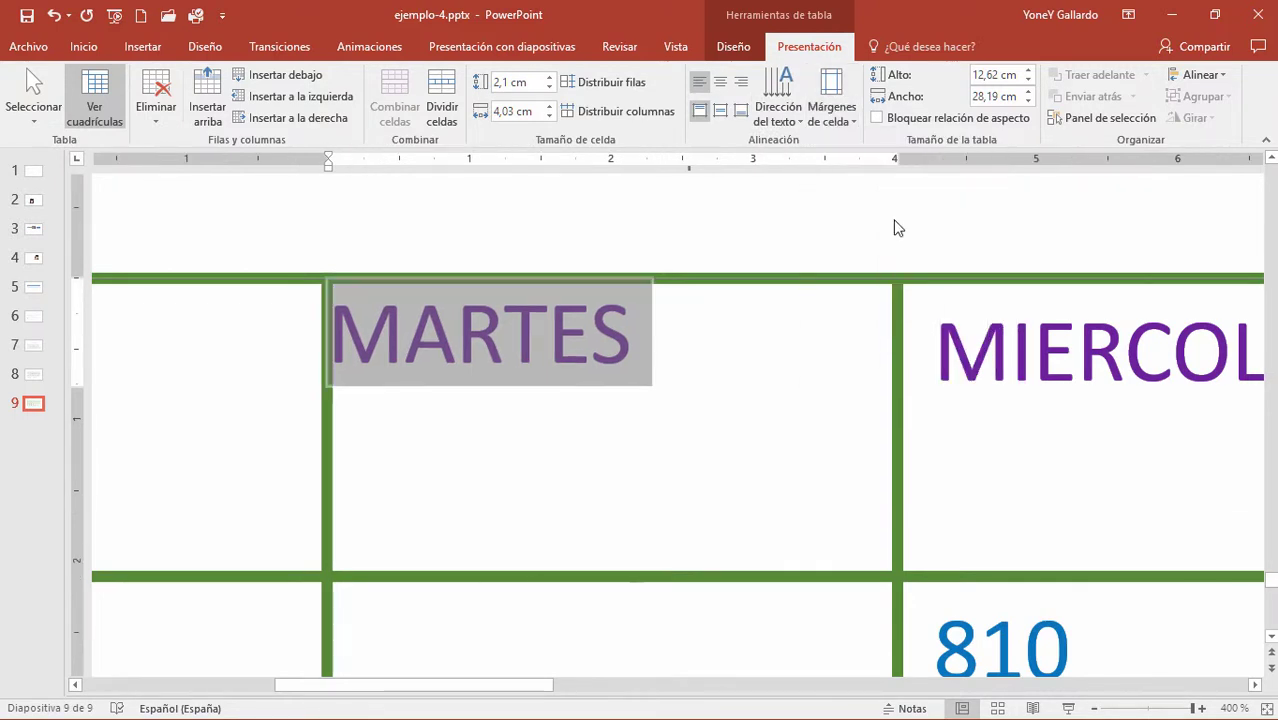
left_click(418, 345)
double_click(398, 345)
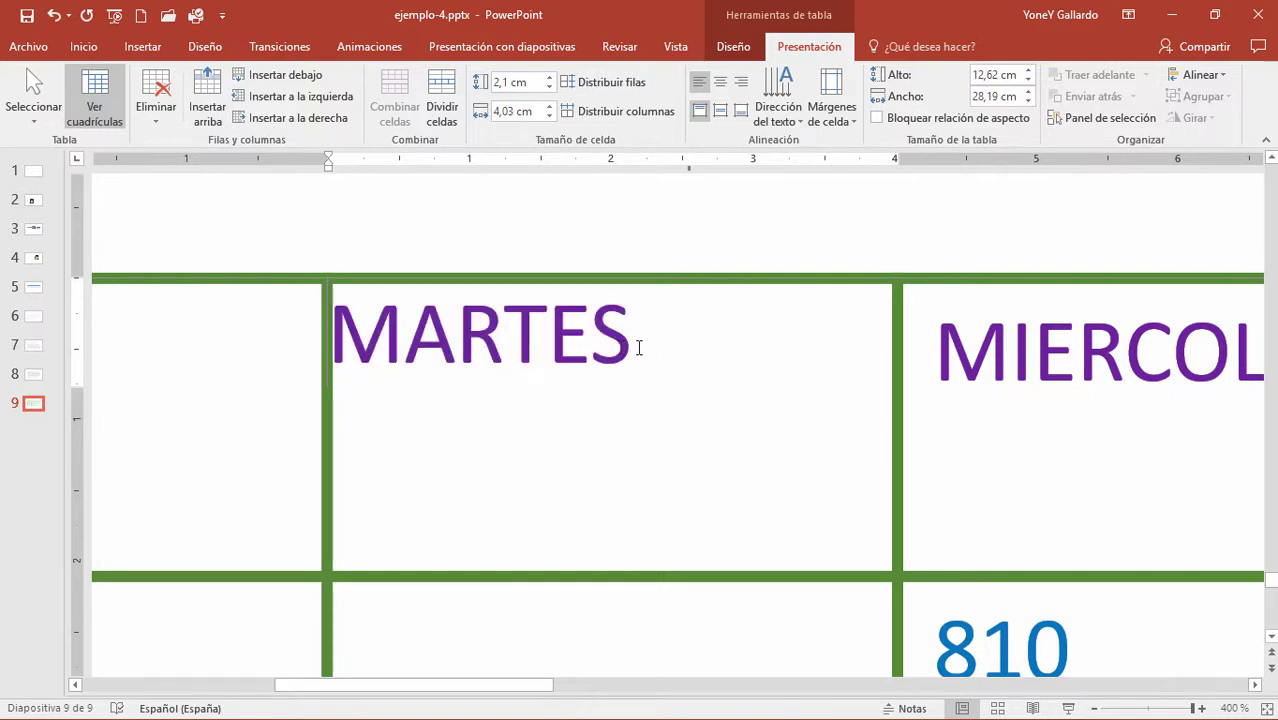
left_click_drag(639, 348, 383, 345)
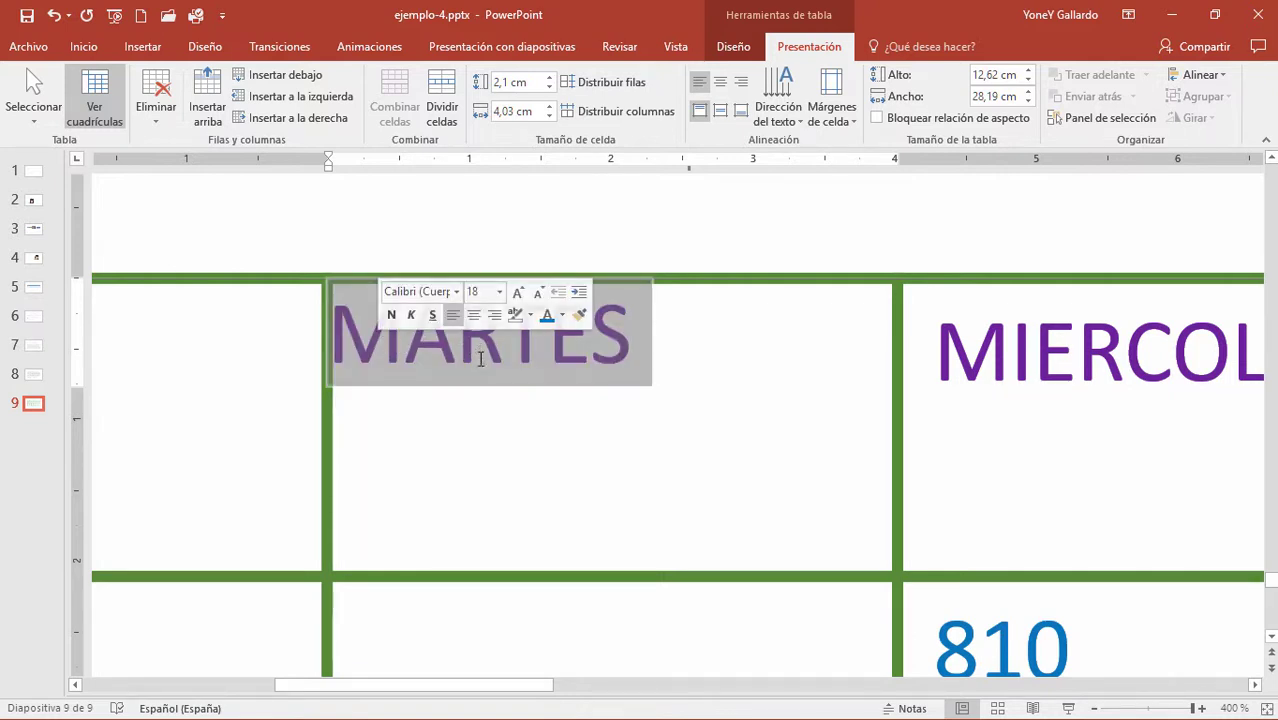
Step: Keep MARTES left-aligned via the Párrafo line-spacing dialog and check the Alinear texto options
left_click(84, 46)
left_click(614, 81)
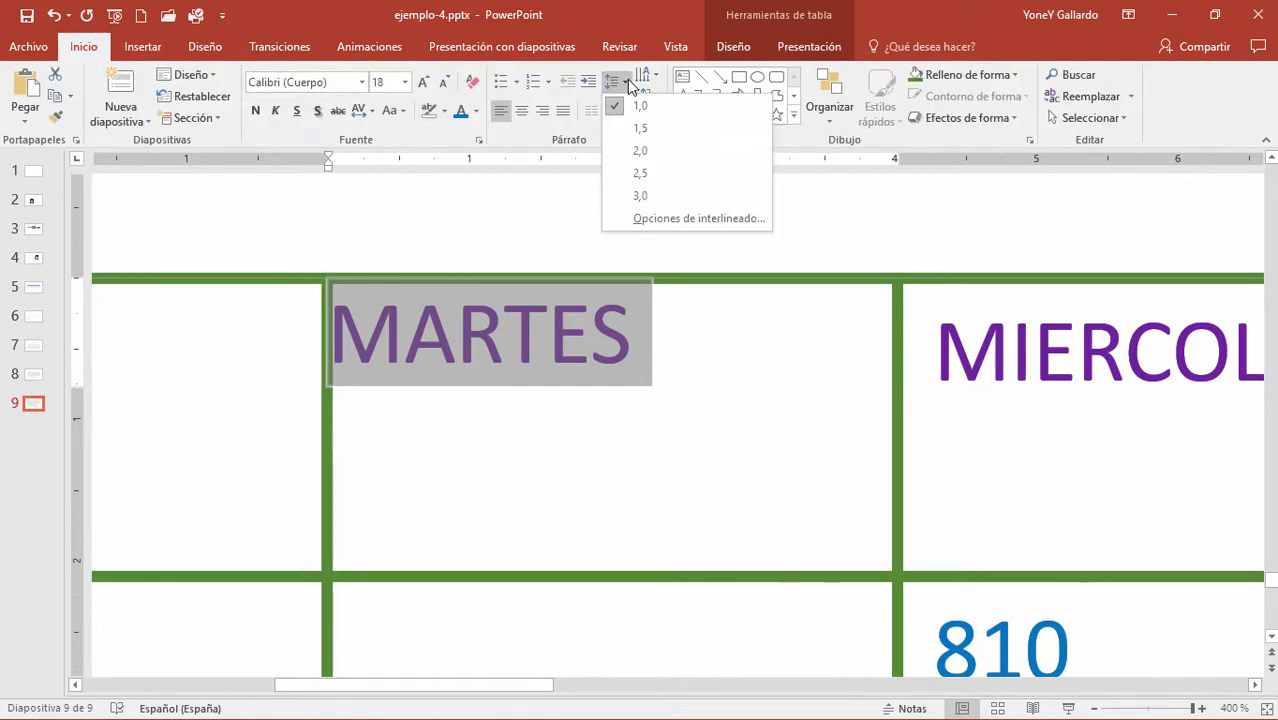
left_click(660, 220)
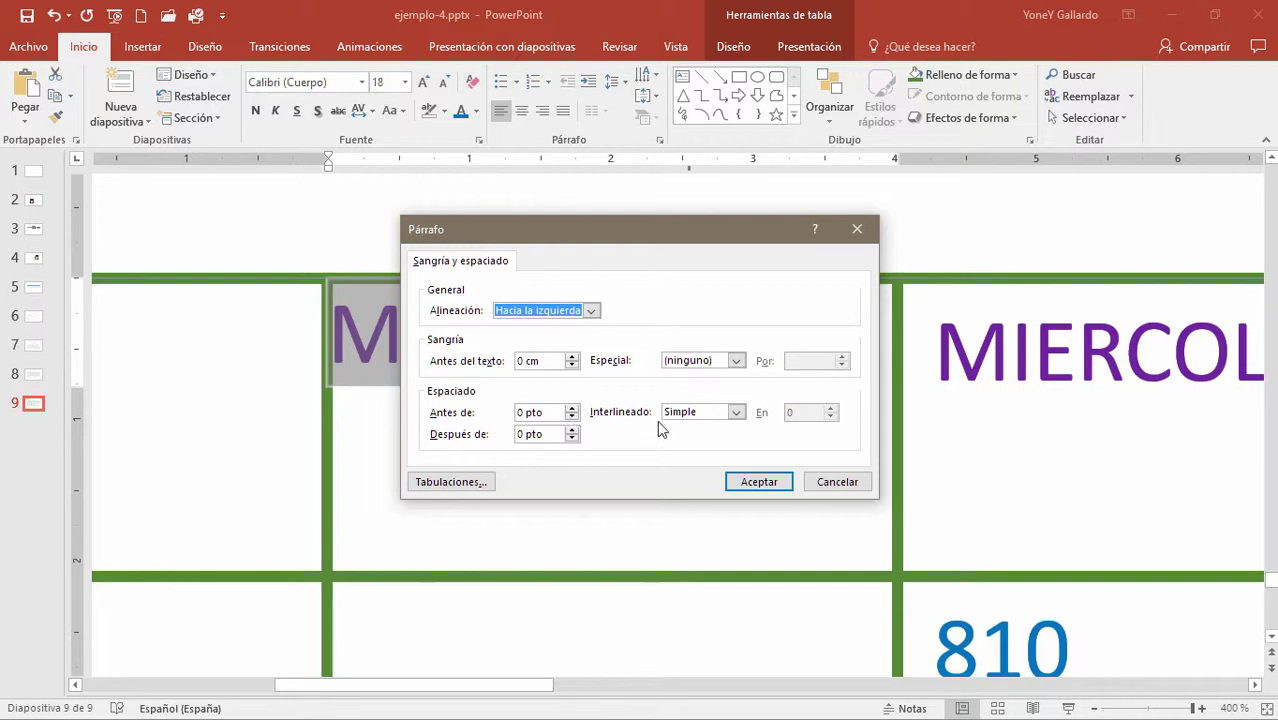
left_click(758, 482)
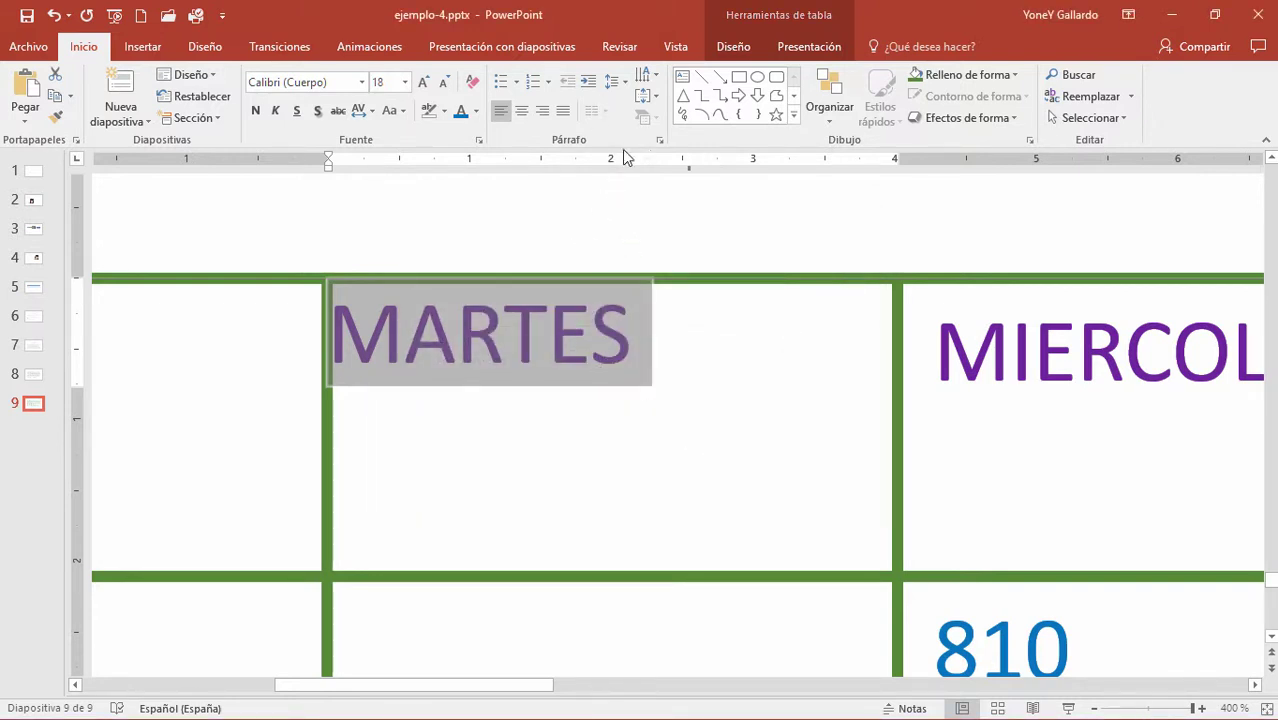
left_click(657, 97)
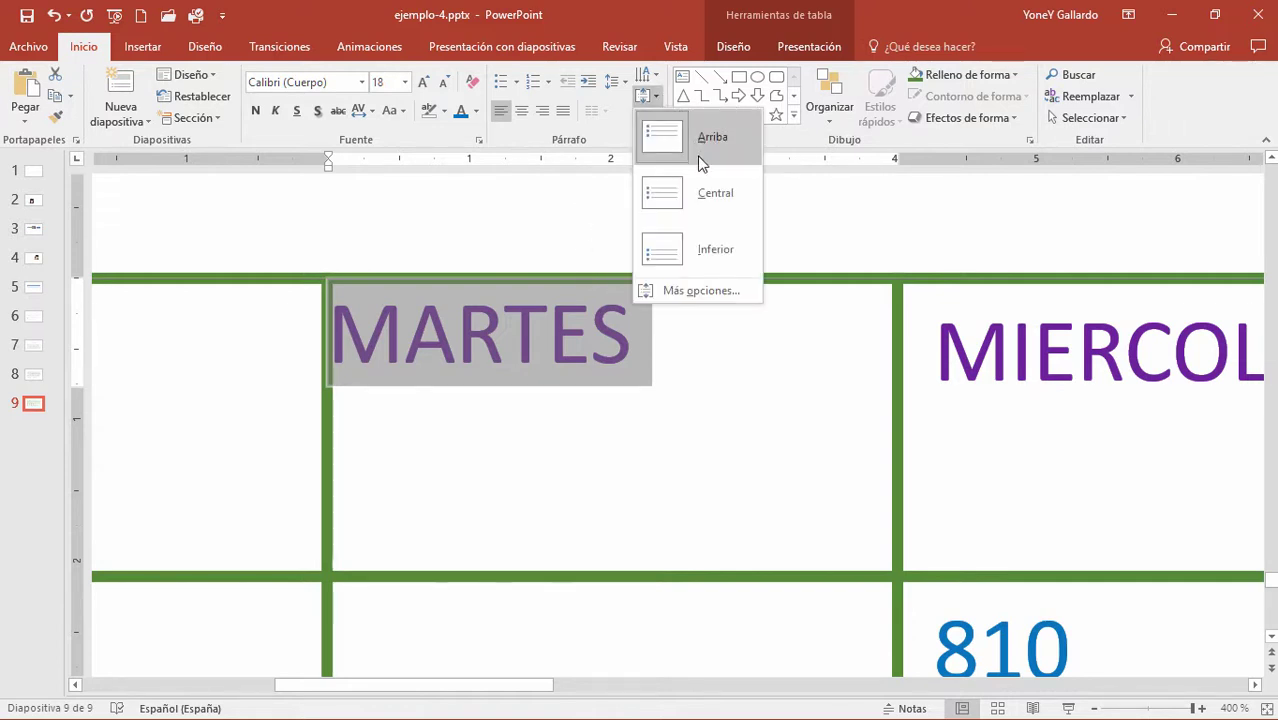
left_click(807, 47)
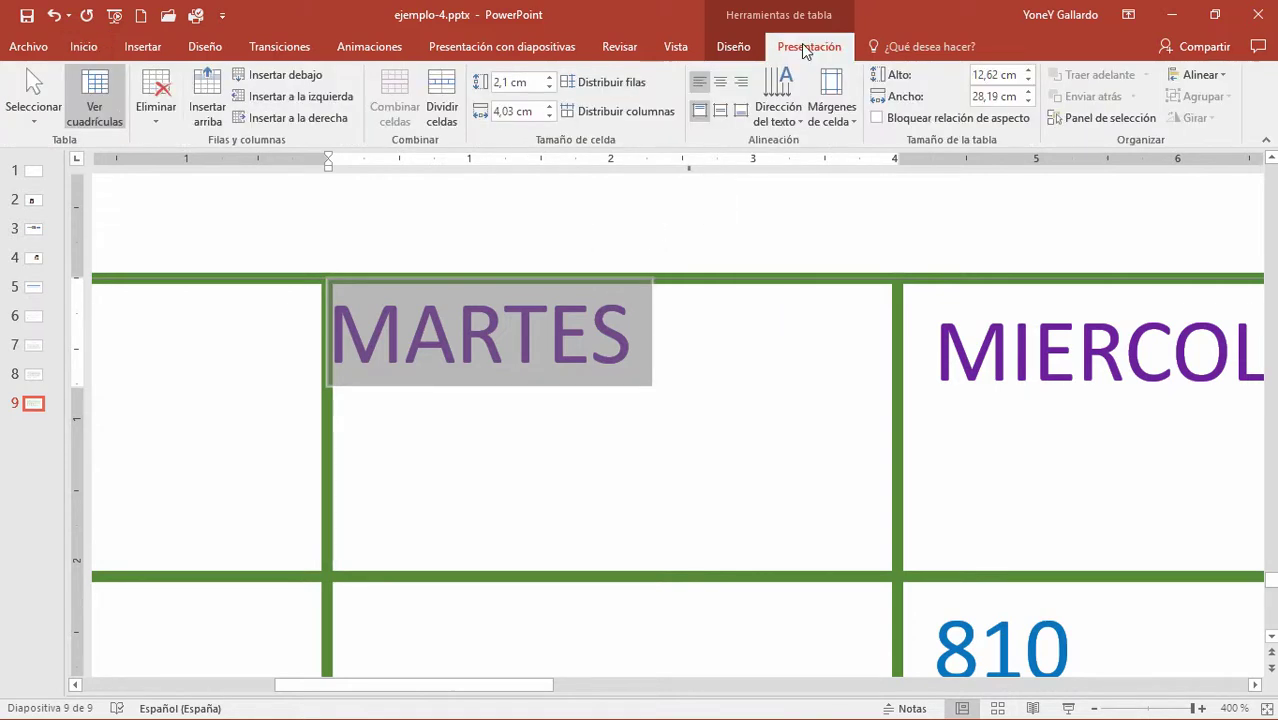
Step: Try Estrecha, Ancha and custom margins on the MARTES cell without keeping the custom changes
left_click(831, 110)
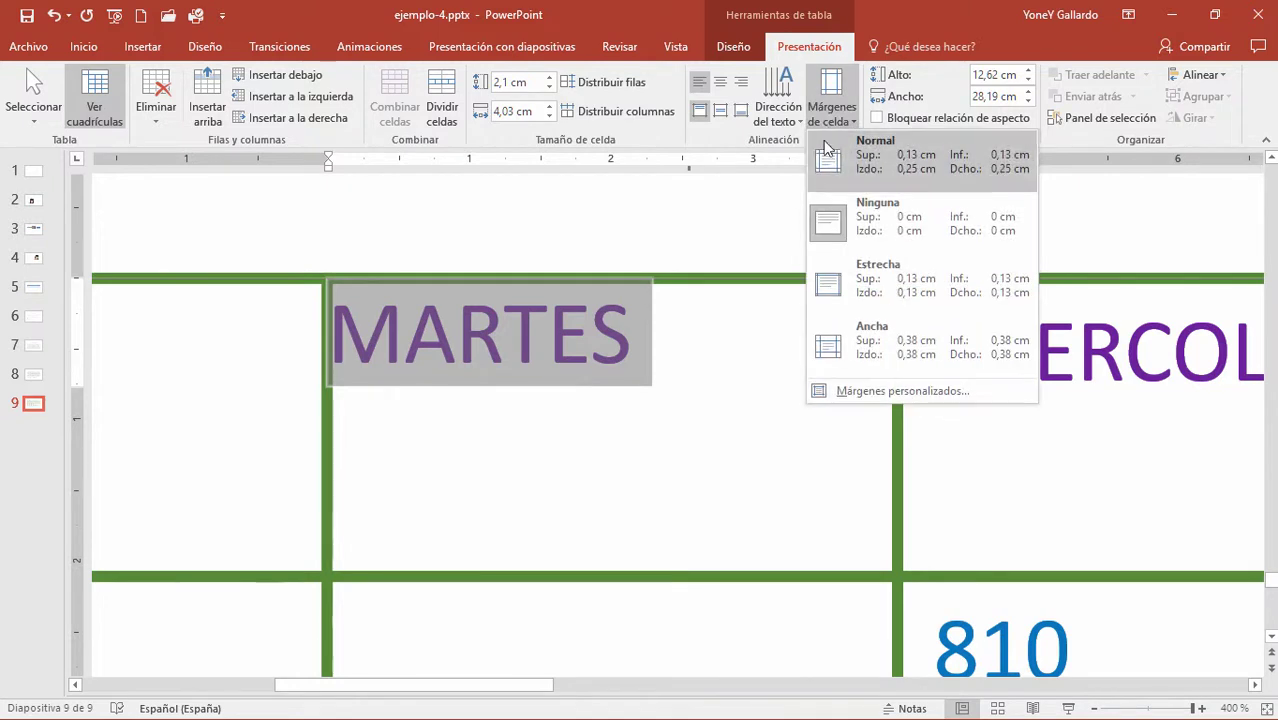
left_click(881, 272)
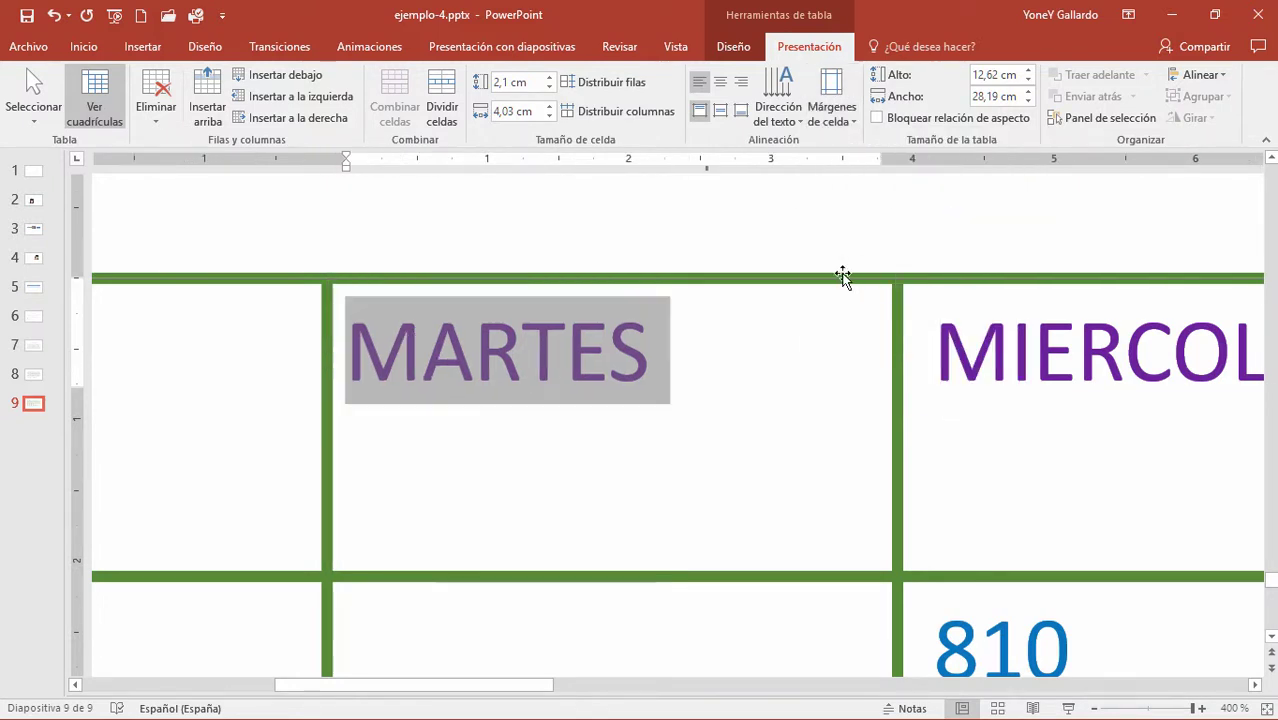
left_click(831, 110)
left_click(845, 338)
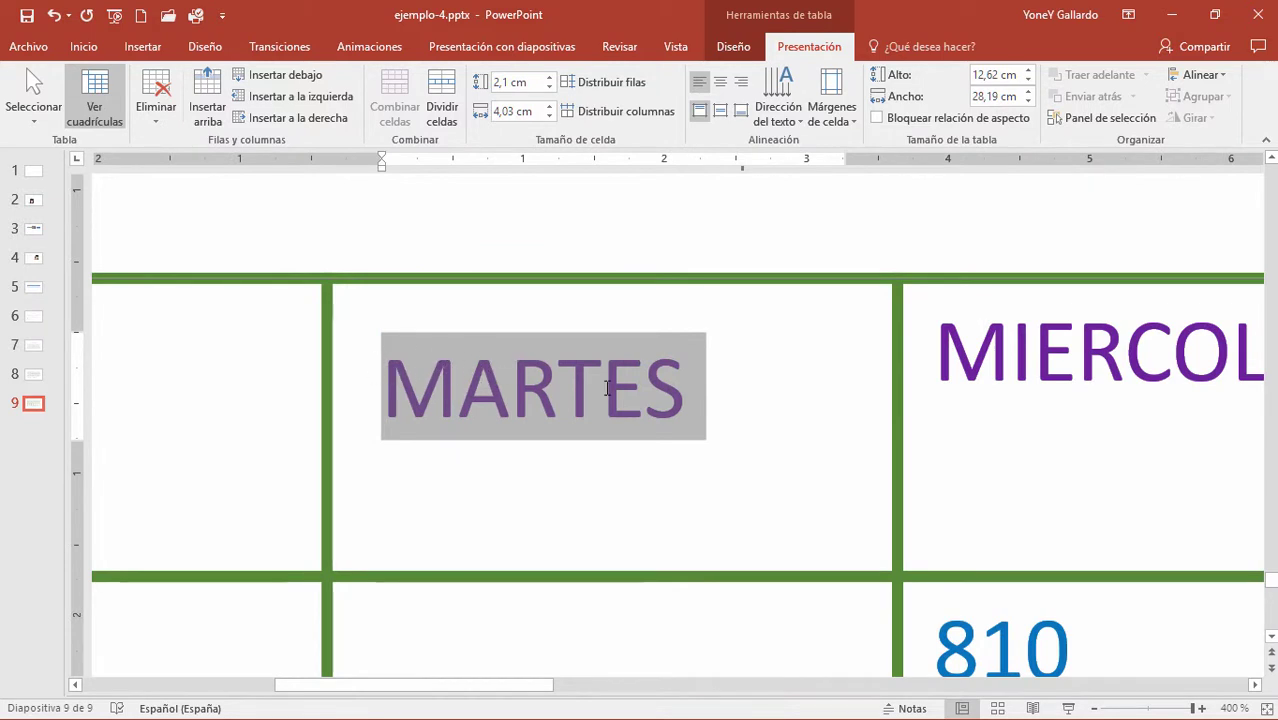
left_click_drag(685, 388, 405, 385)
left_click(830, 112)
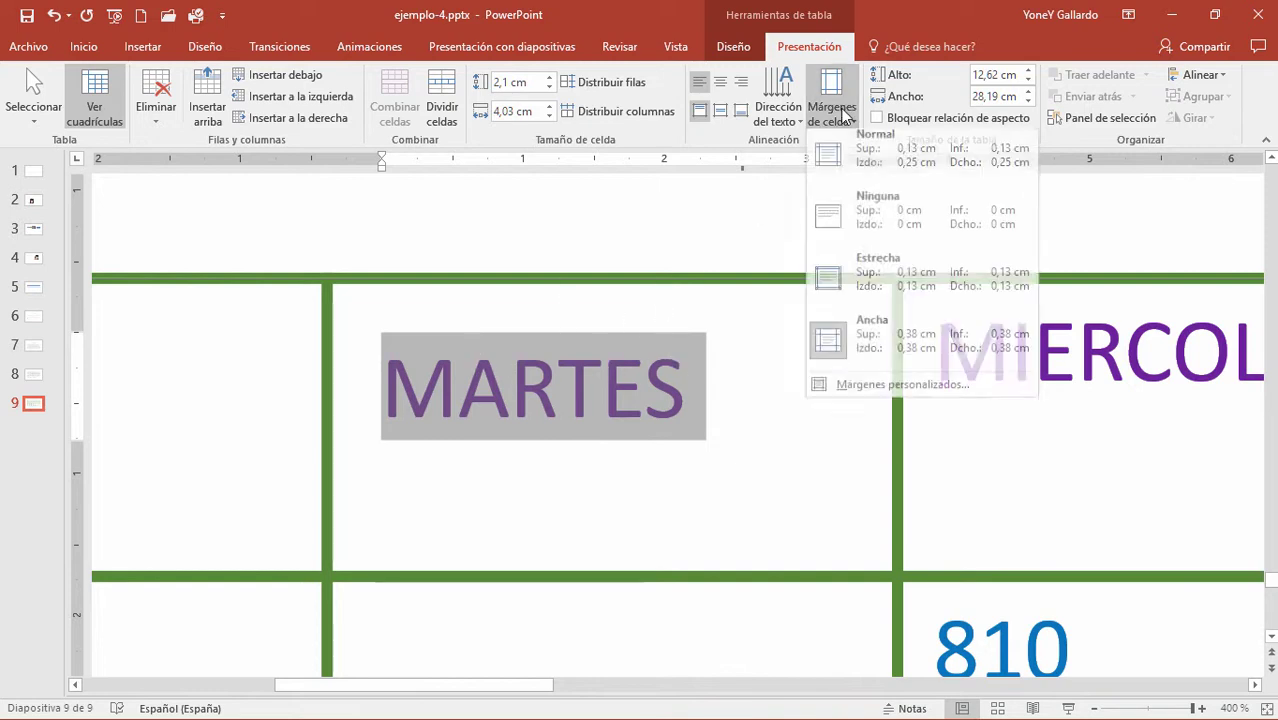
left_click(881, 391)
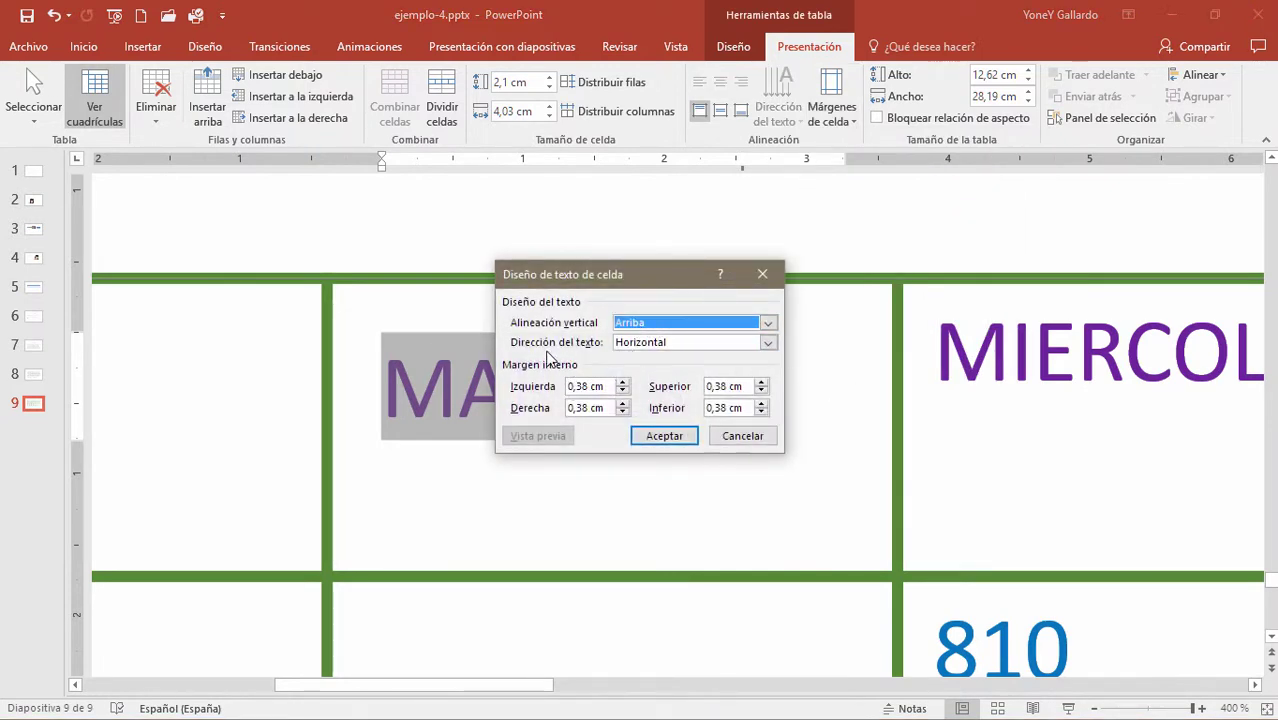
left_click(746, 440)
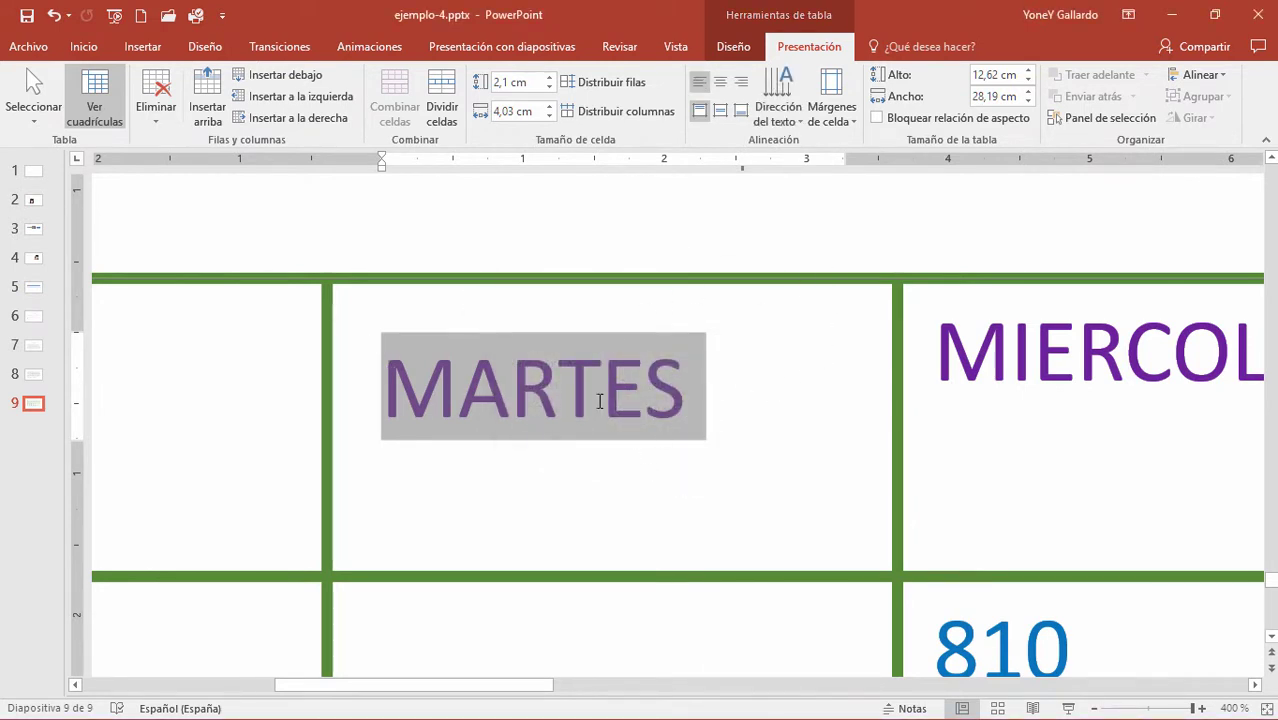
left_click(739, 395)
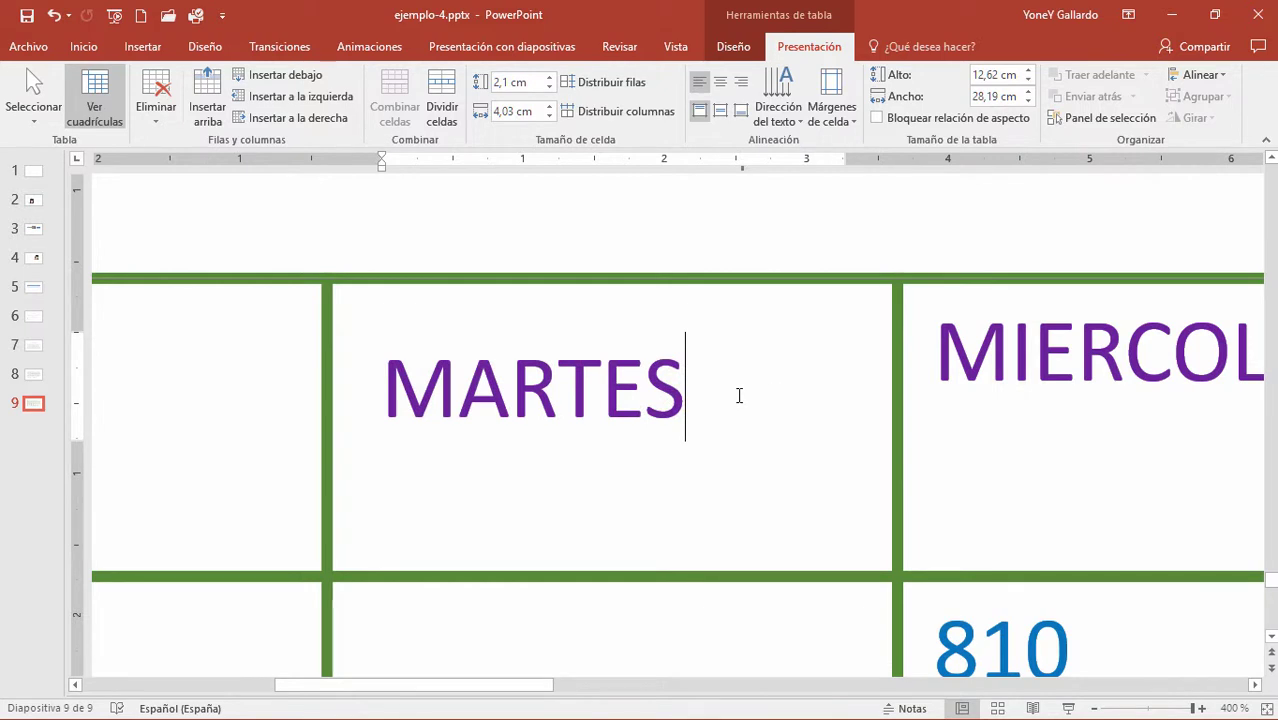
Step: Select the whole table and apply Normal, then Estrecha cell margins to every cell
left_click(588, 280)
left_click(840, 120)
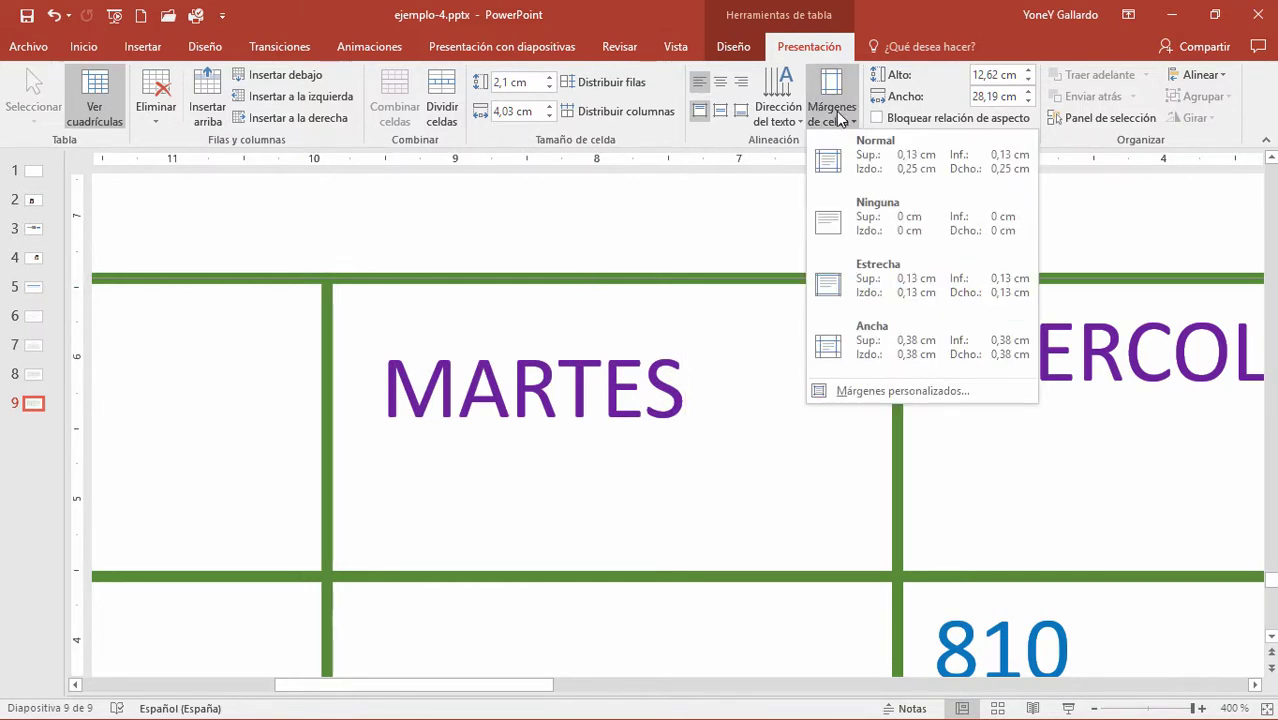
left_click(876, 165)
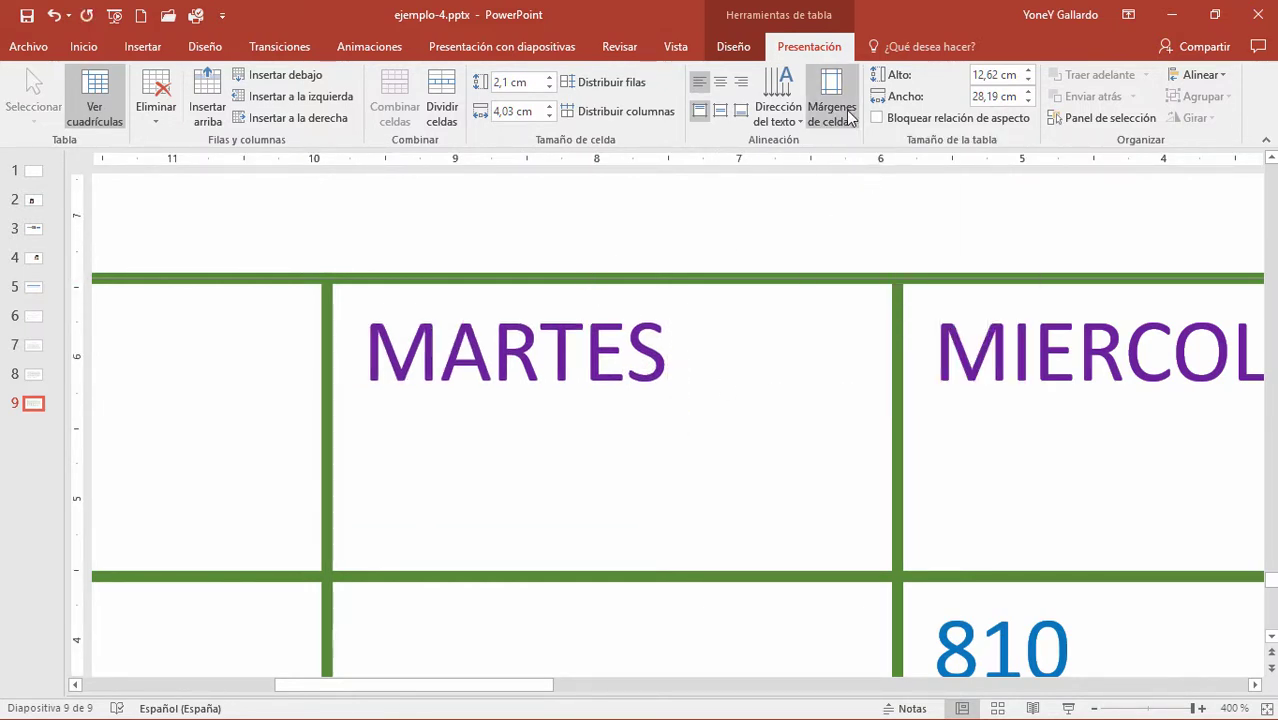
left_click(846, 112)
left_click(878, 211)
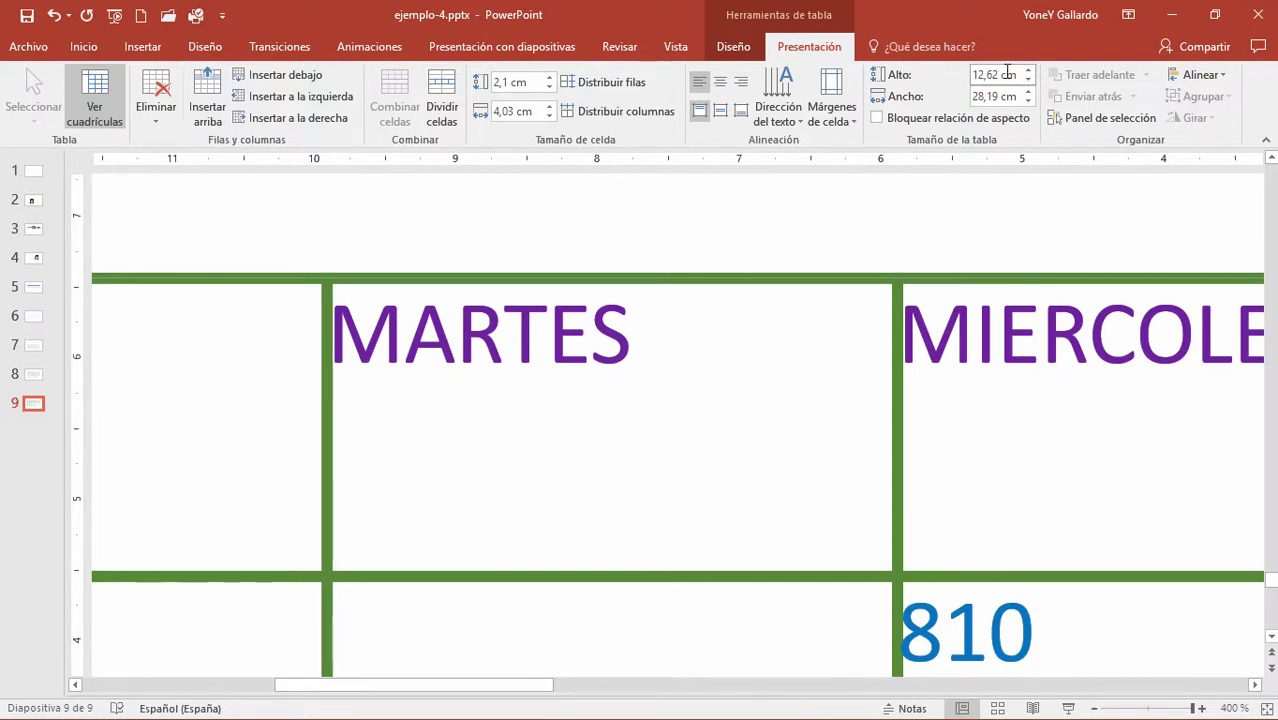
Step: Zoom out and set the table height to 12 cm and width to 25 cm
scroll(825, 297, "down", 10)
scroll(823, 300, "down", 8)
scroll(821, 303, "down", 5)
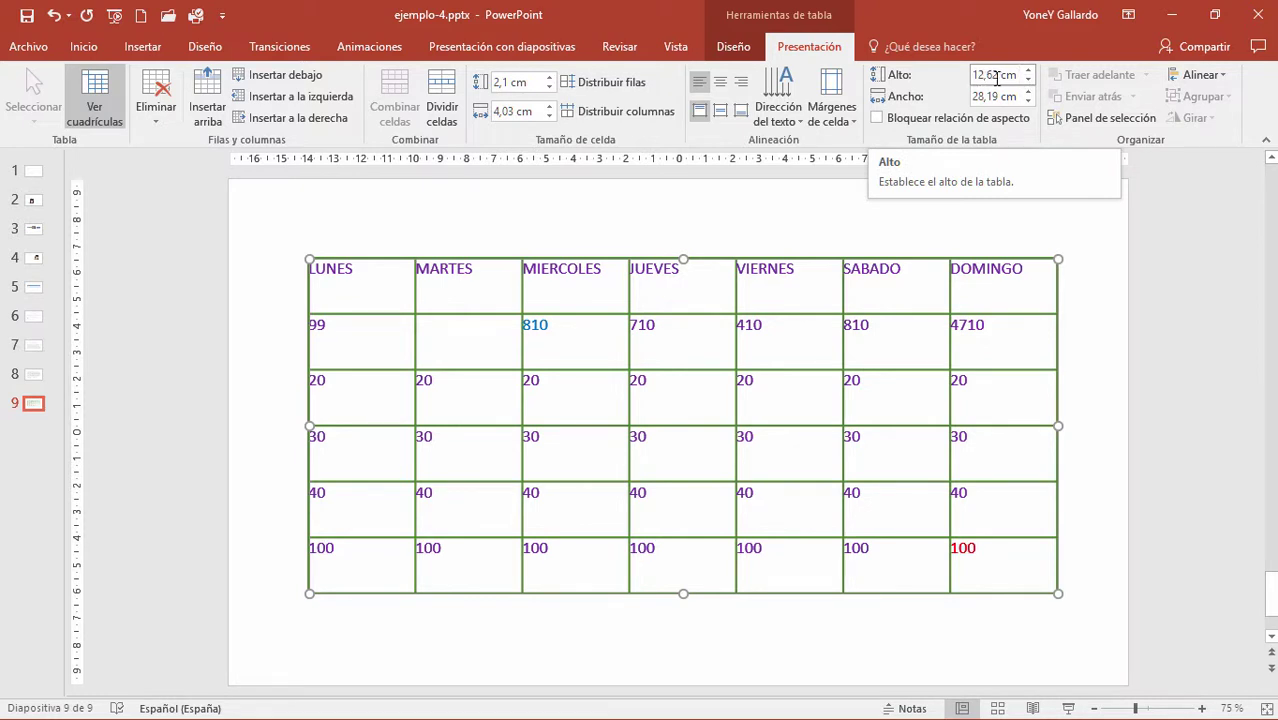
left_click(996, 77)
double_click(986, 75)
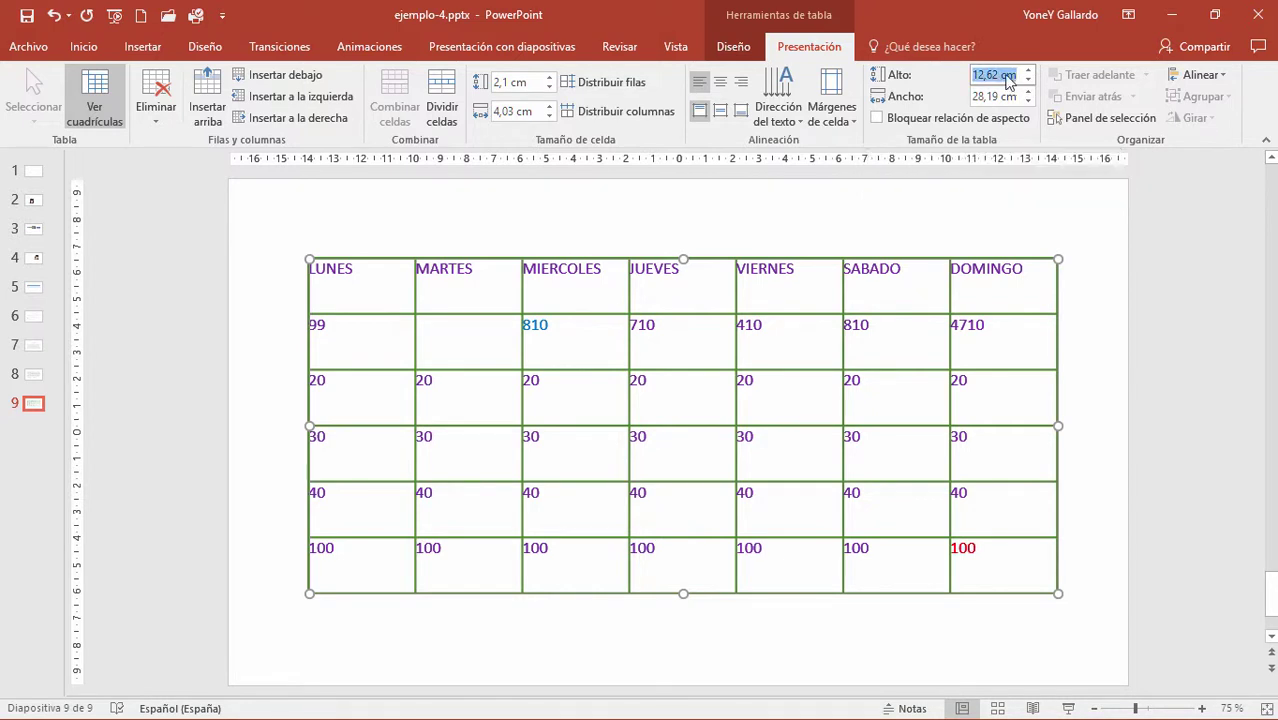
key("BackSpace")
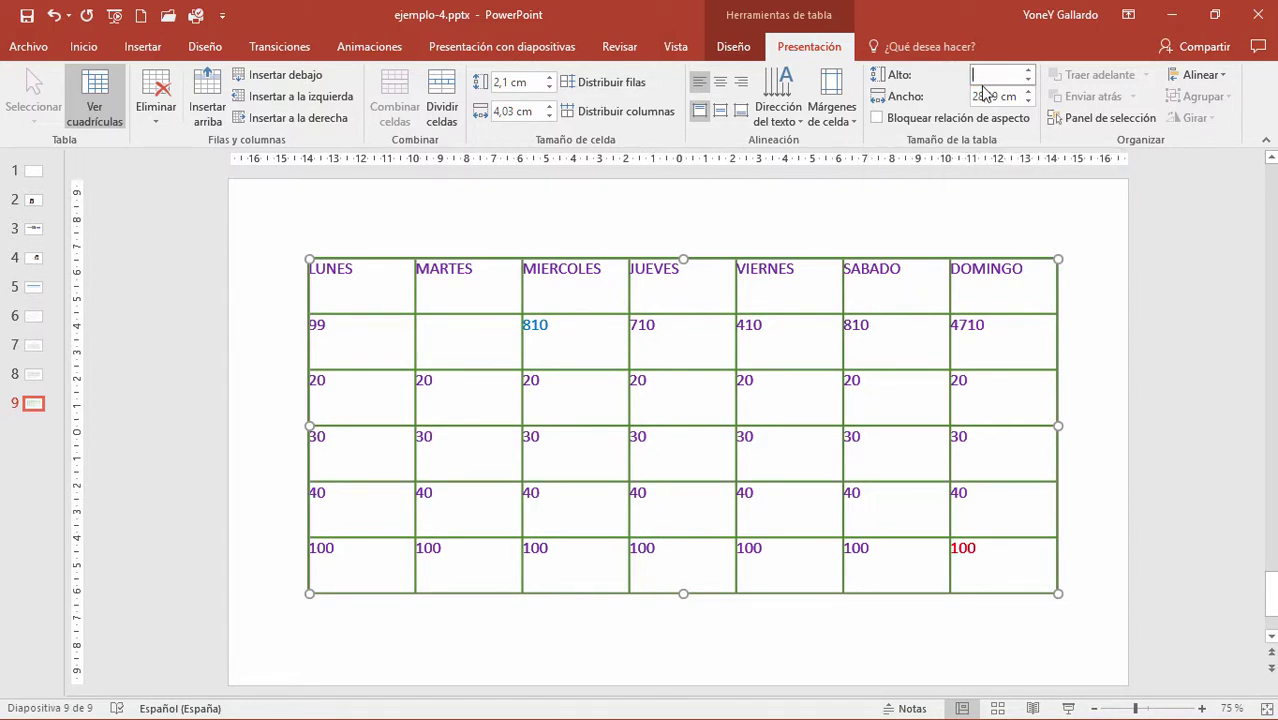
type("12")
key("Return")
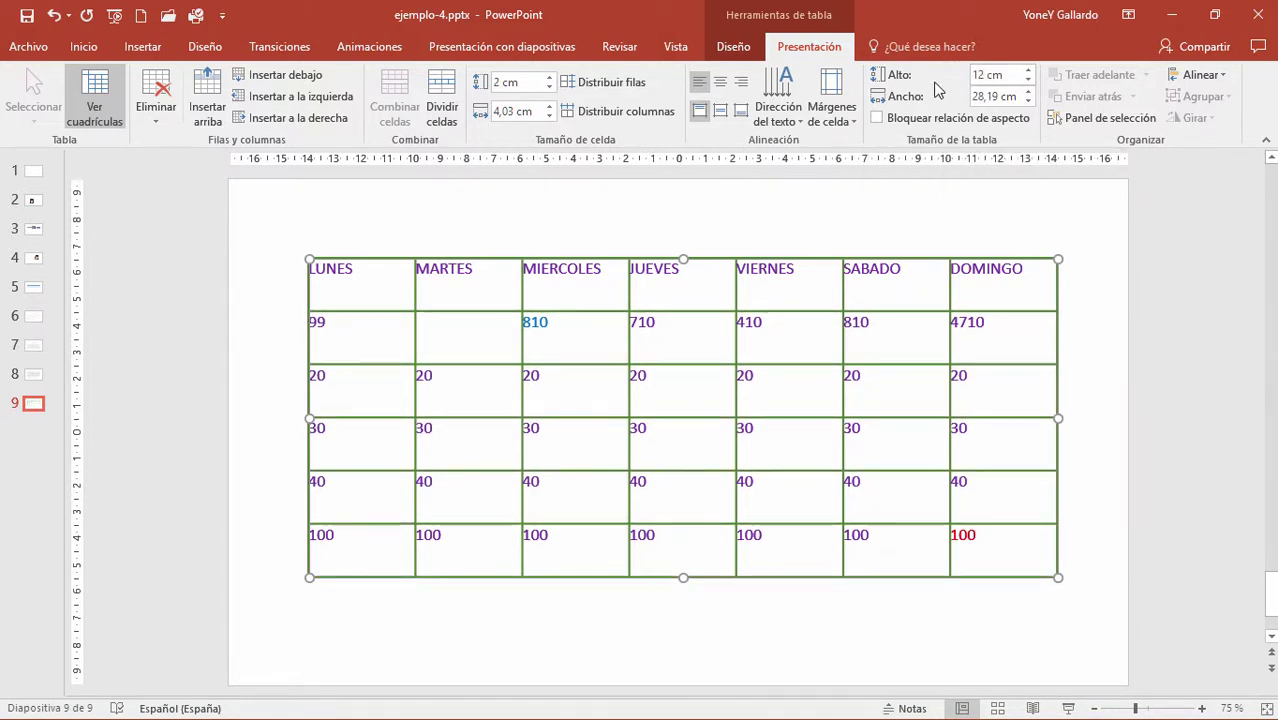
double_click(1004, 97)
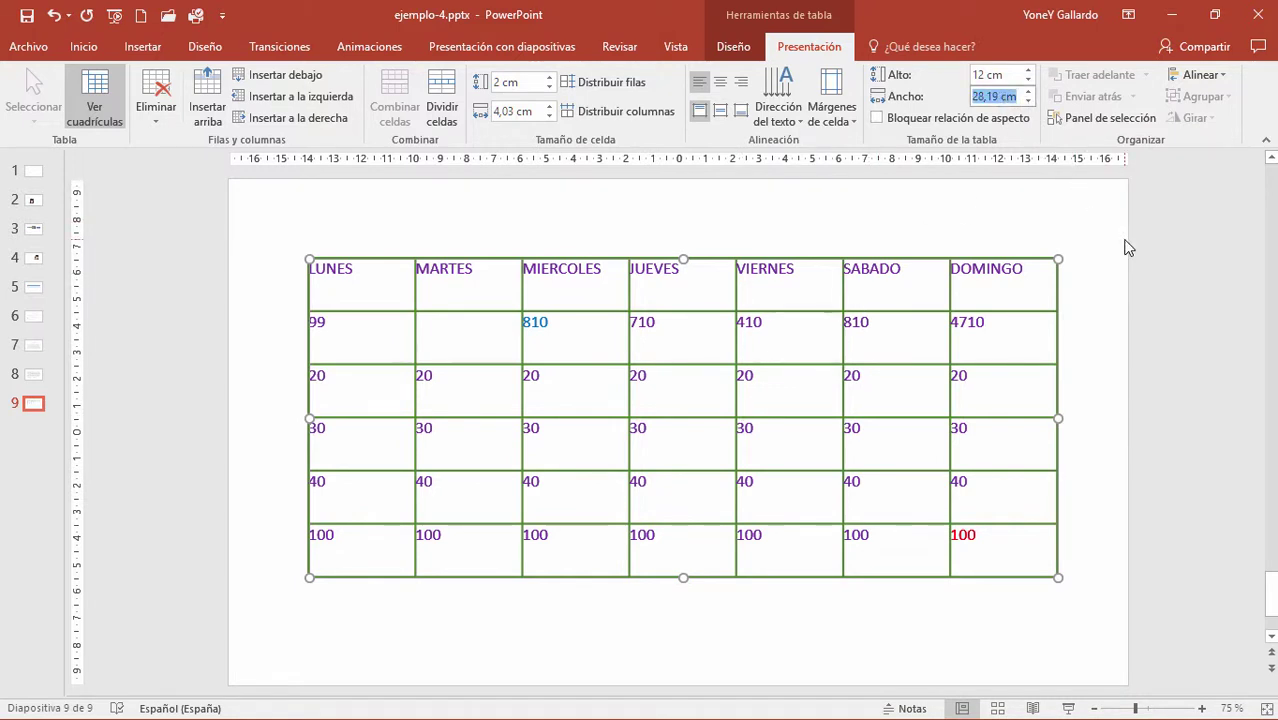
type("25")
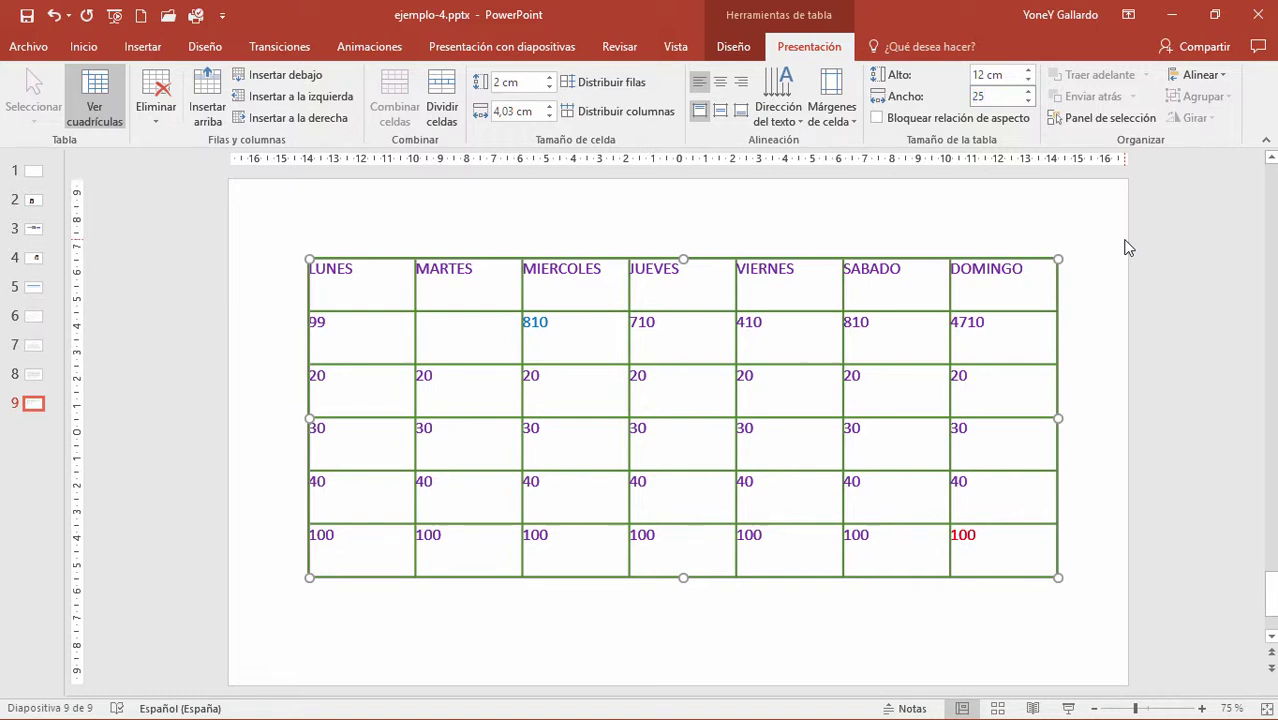
key("Return")
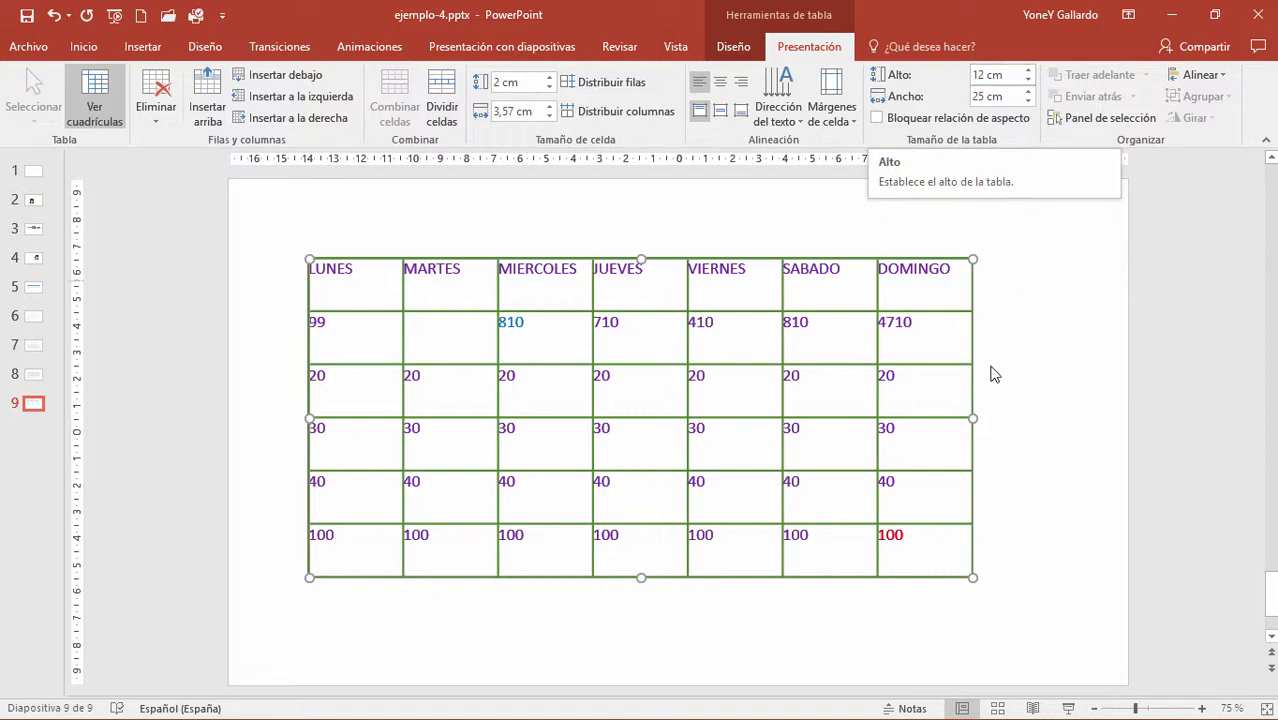
Step: Drag-resize the table, then set Alto to 13 cm and Ancho to 28 cm
mouse_move(973, 576)
left_mouse_down()
mouse_move(604, 345)
mouse_move(587, 365)
left_mouse_up()
mouse_move(587, 421)
left_mouse_down()
mouse_move(739, 444)
mouse_move(898, 585)
left_mouse_up()
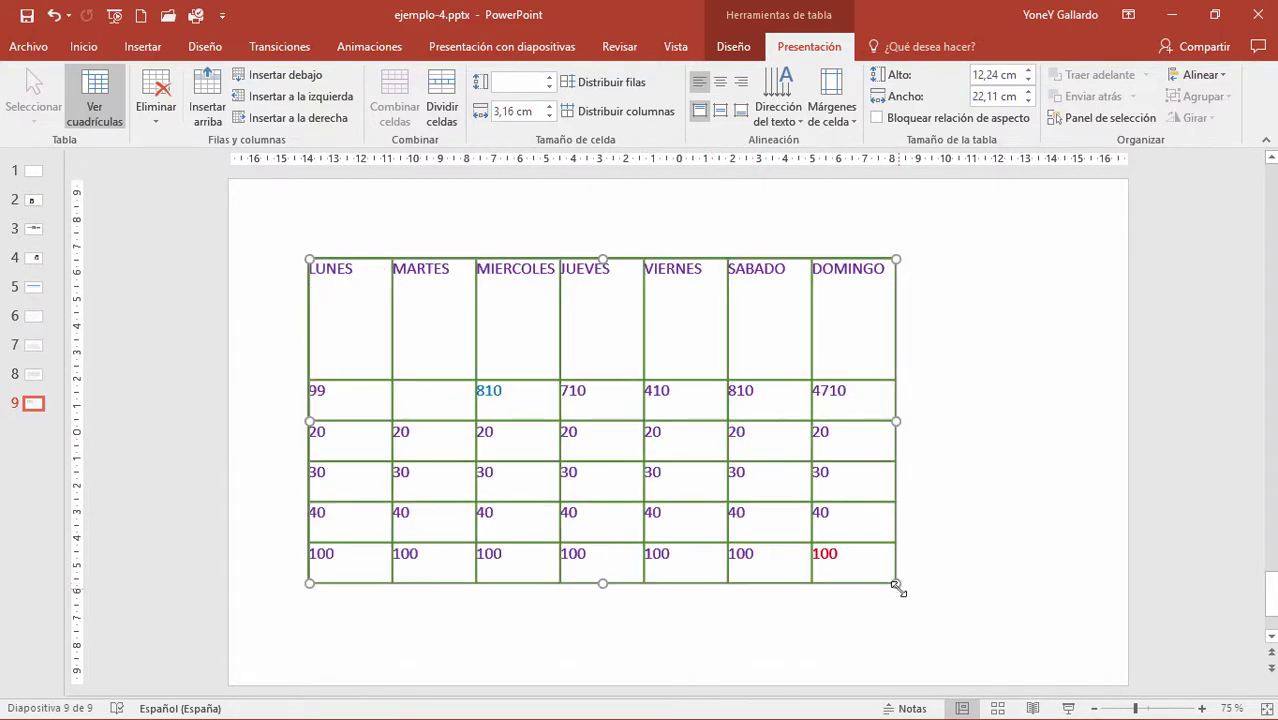
mouse_move(898, 362)
left_mouse_down()
mouse_move(822, 362)
mouse_move(1060, 609)
left_mouse_up()
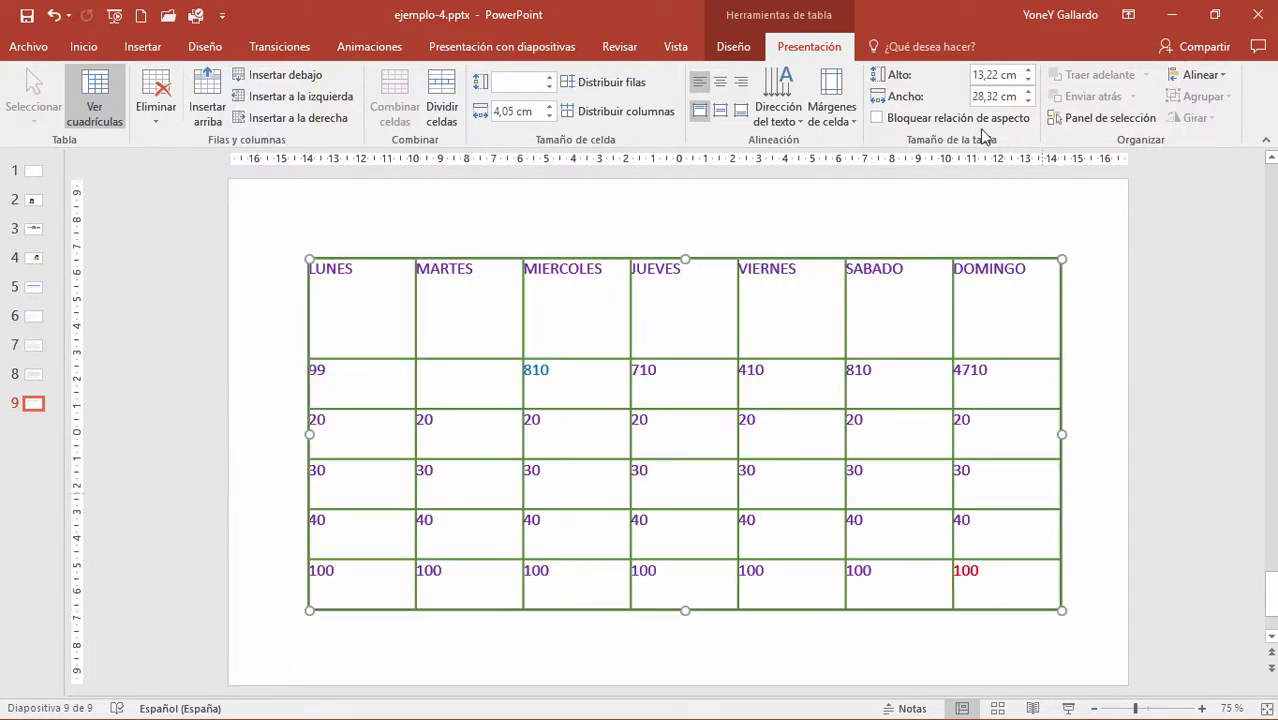
left_click(1015, 78)
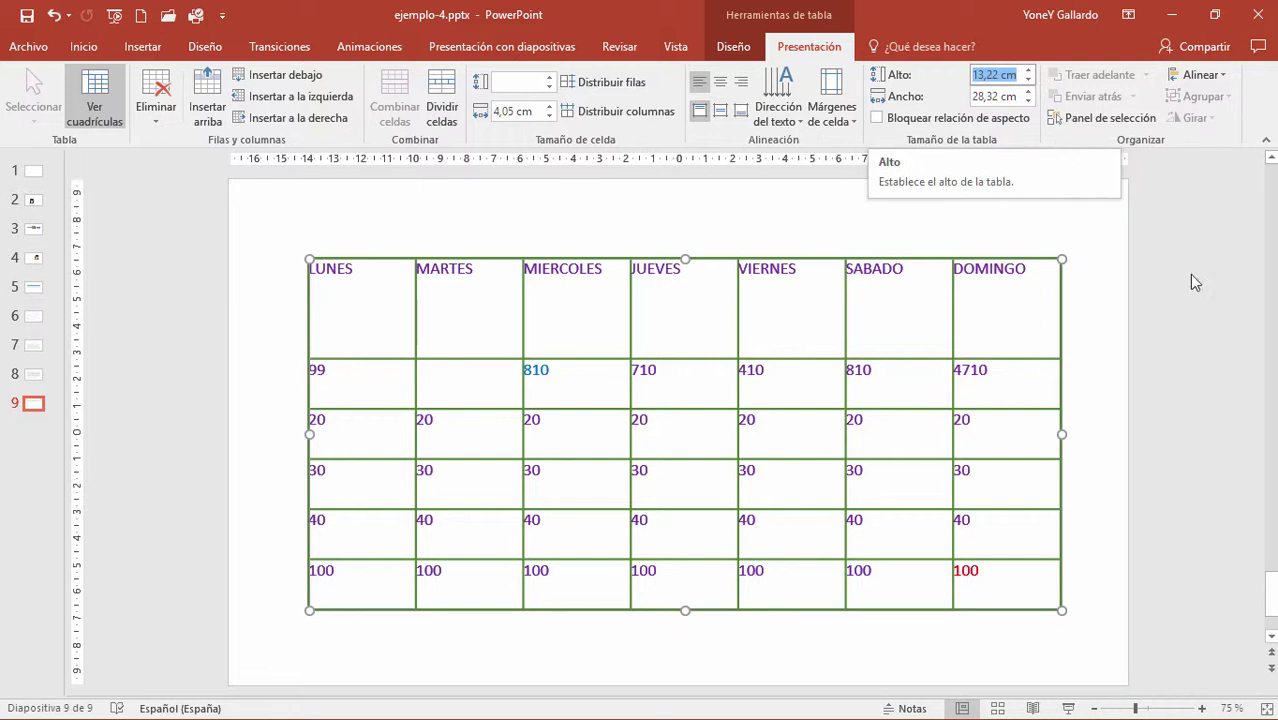
type("13")
key("Return")
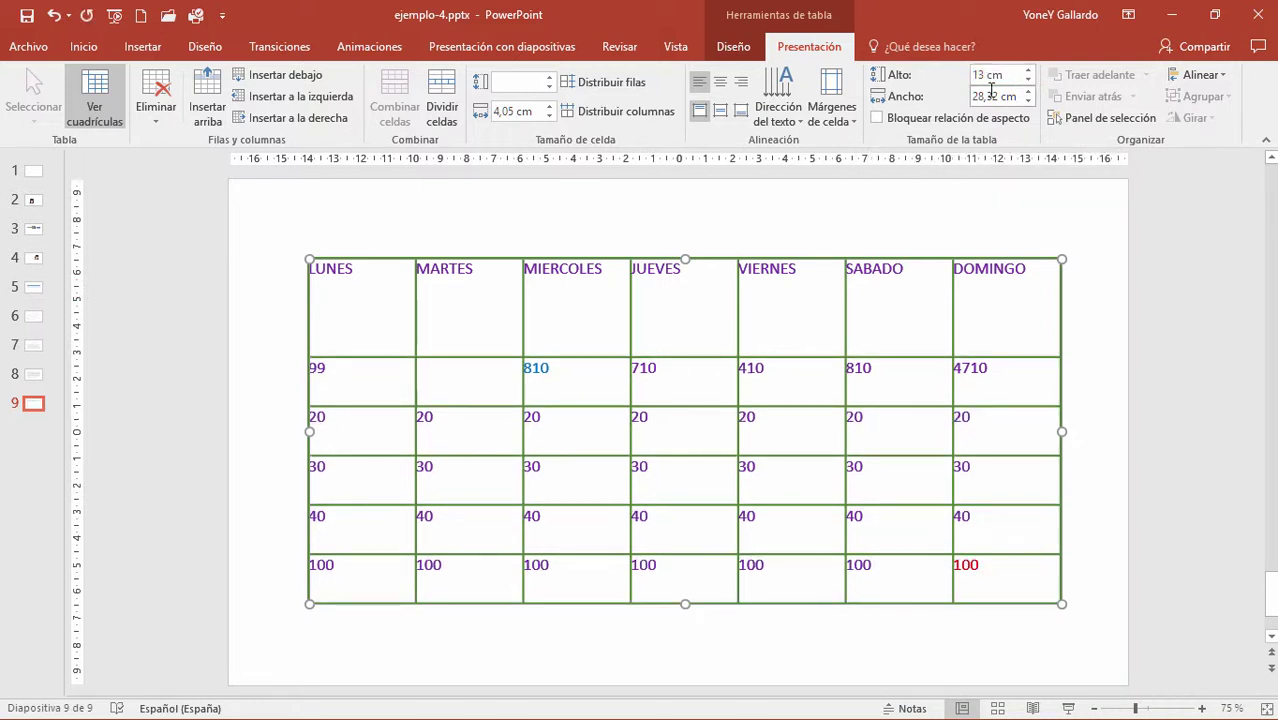
left_click(1009, 97)
type("28")
key("Return")
left_click(1087, 279)
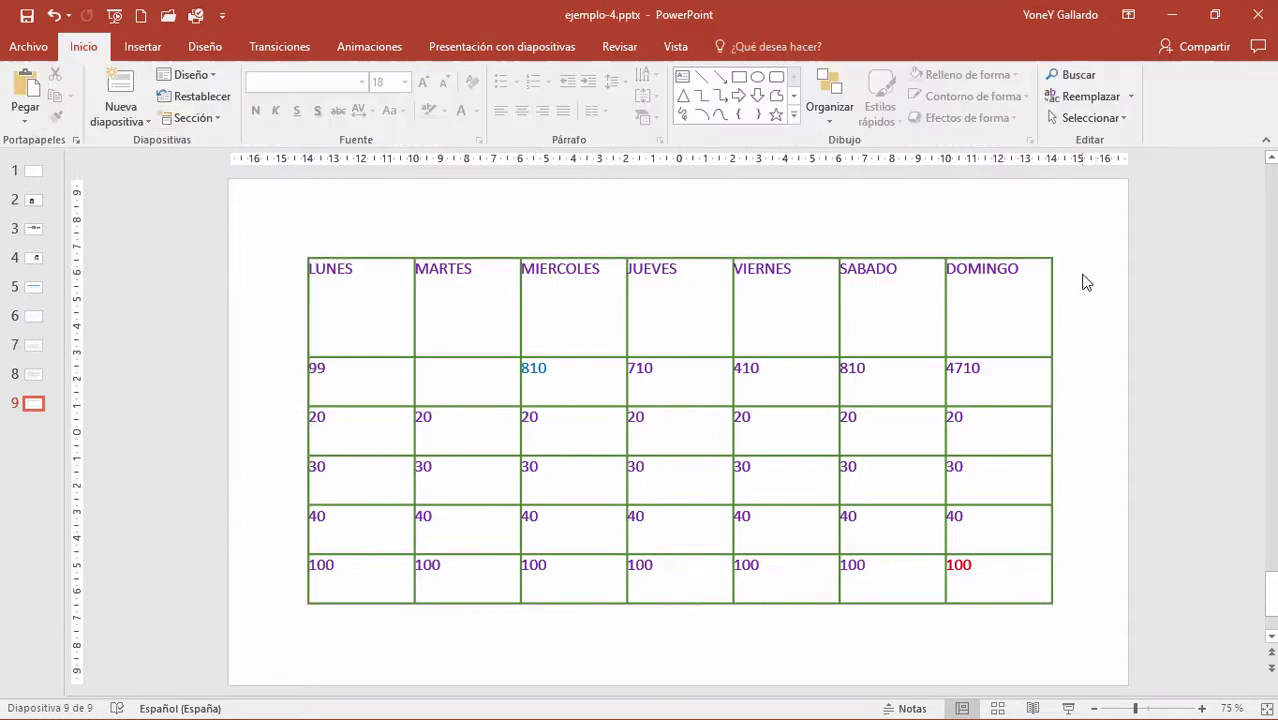
left_click(972, 272)
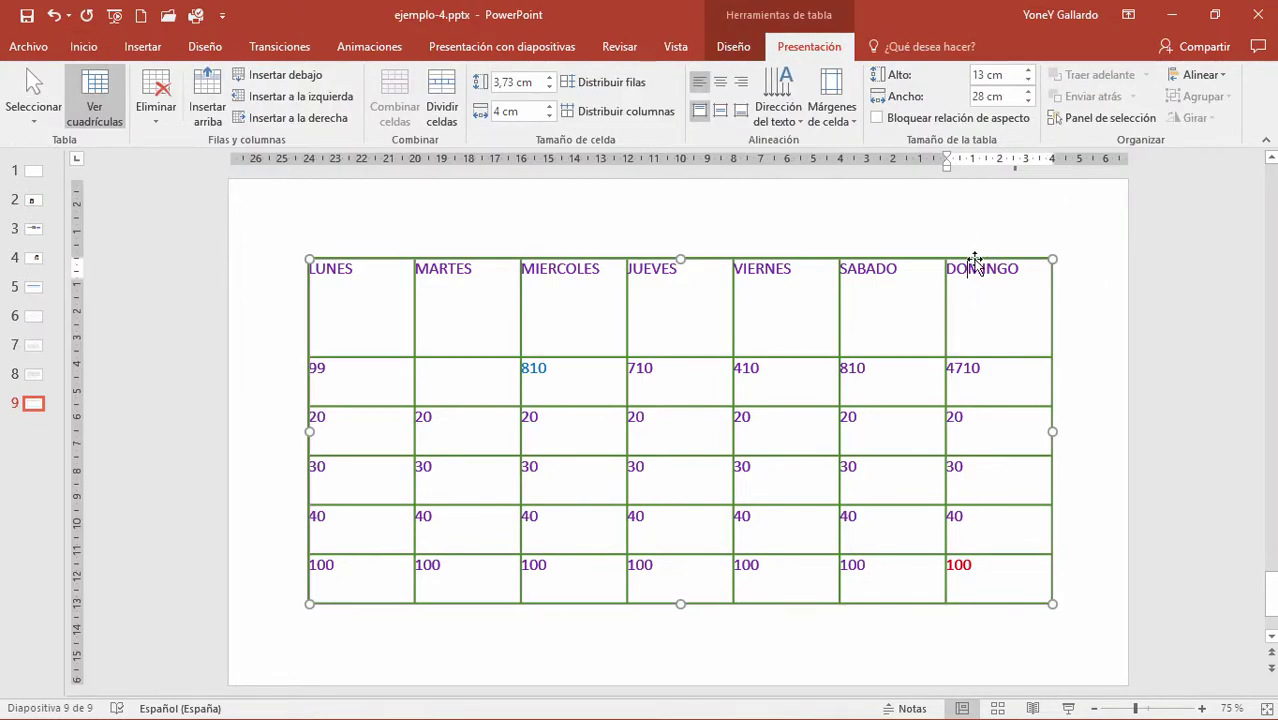
left_click(970, 257)
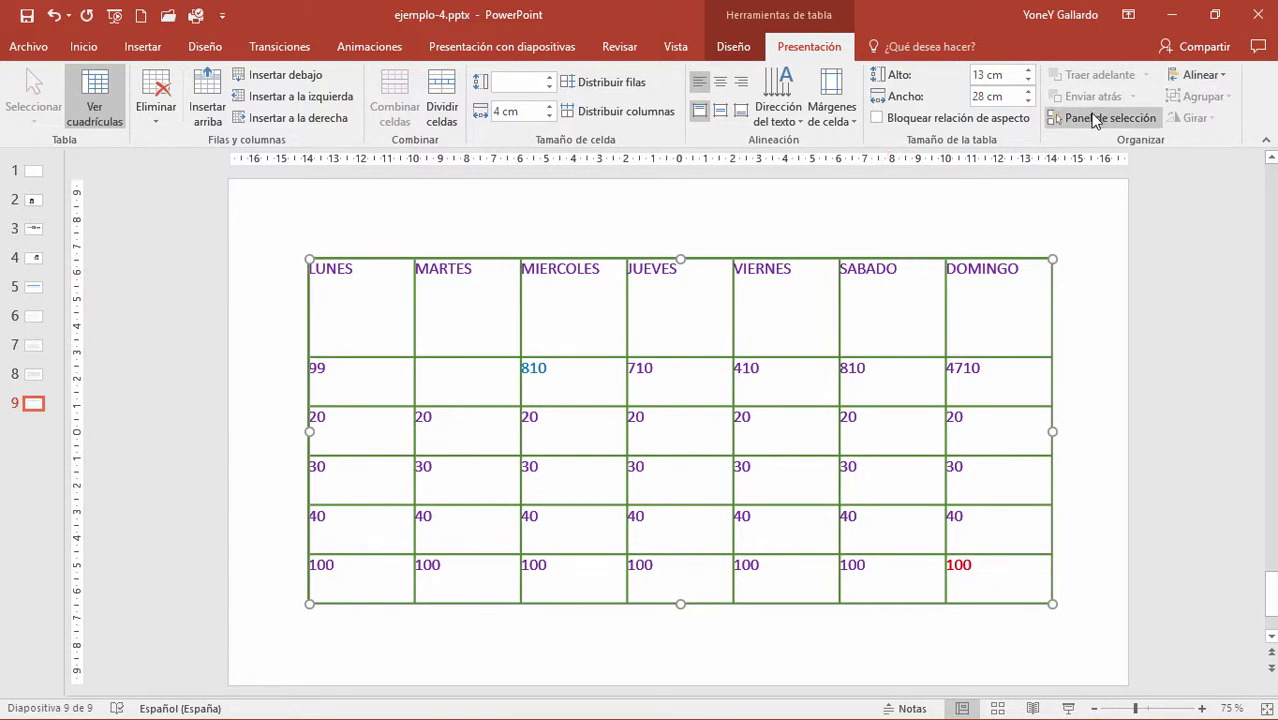
left_click(91, 52)
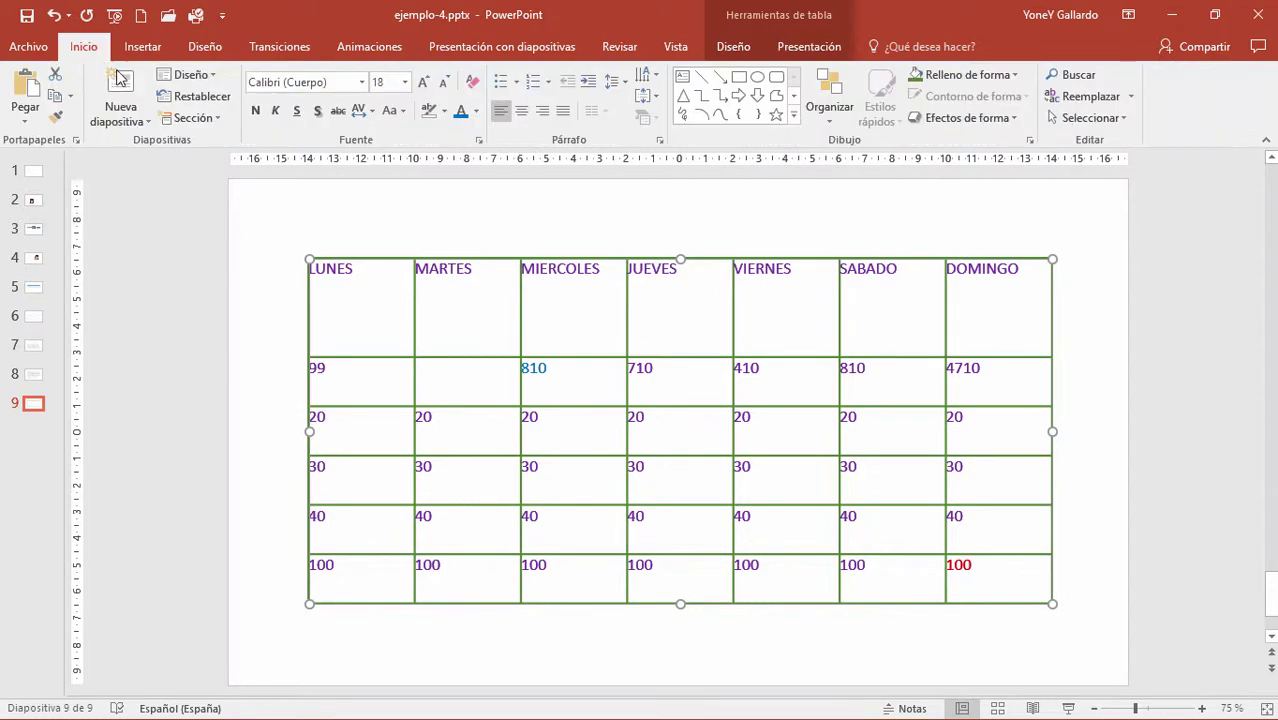
left_click(829, 112)
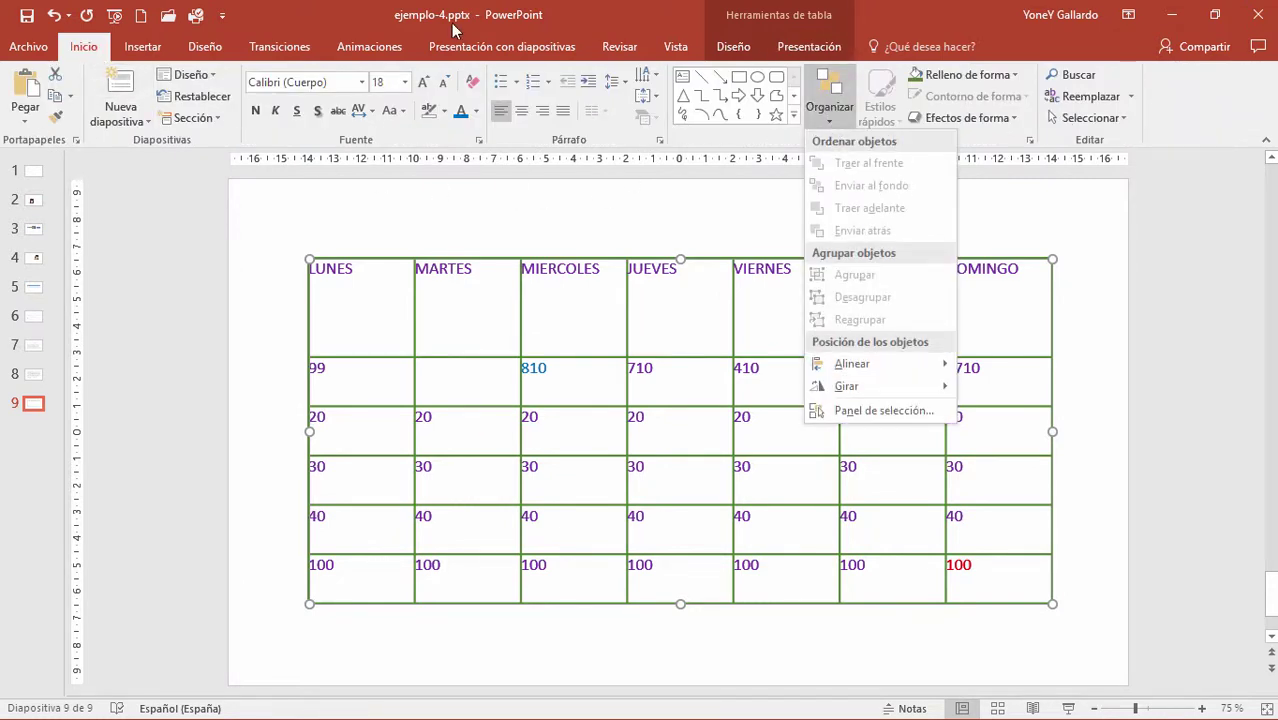
left_click(810, 48)
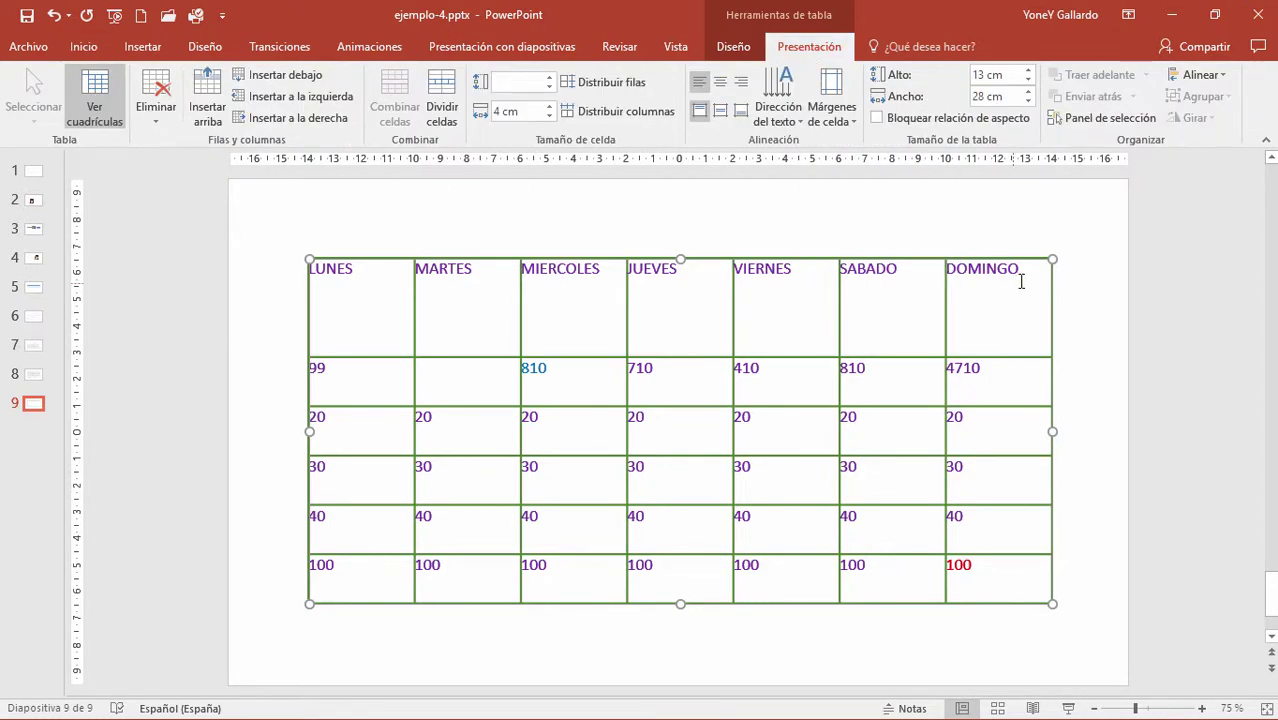